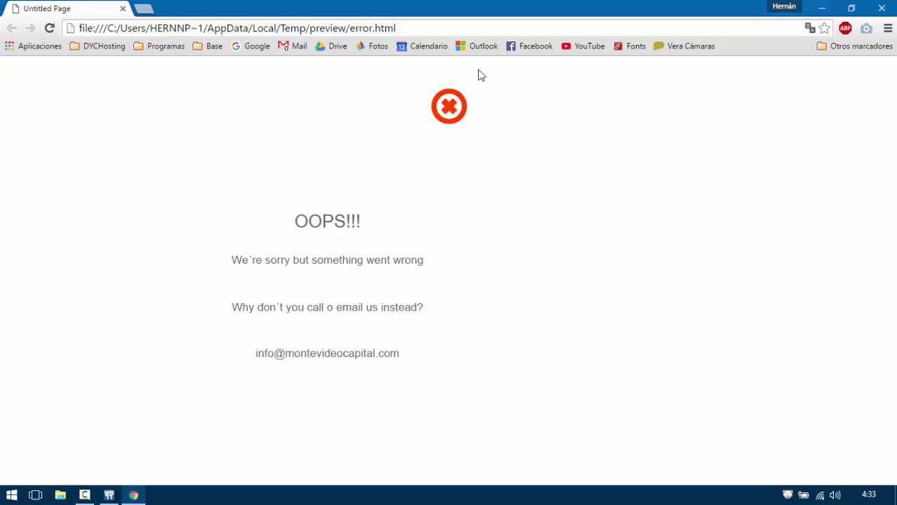
Close the Chrome preview of the error page to get back to the editor.
left_click(881, 7)
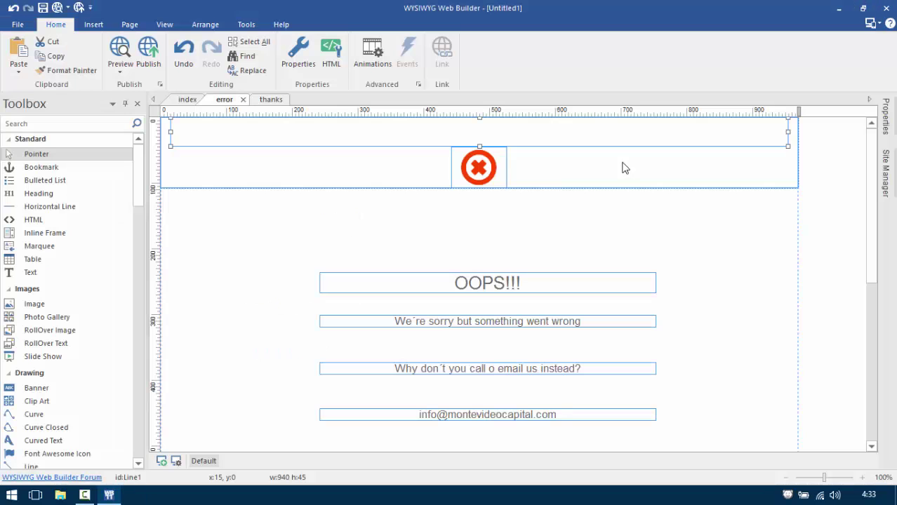
Insert a horizontal line into the top row of the layout grid holding the error icon.
left_click(490, 170)
left_click(521, 181)
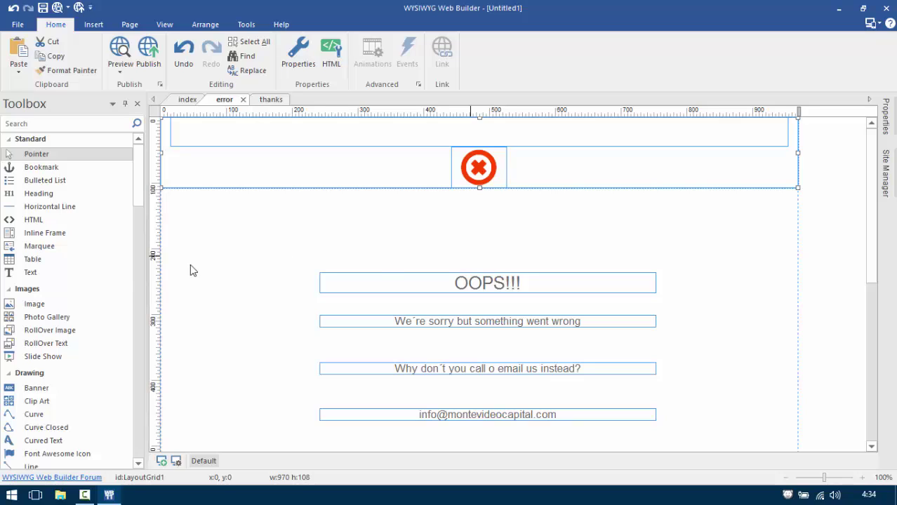
left_click(44, 217)
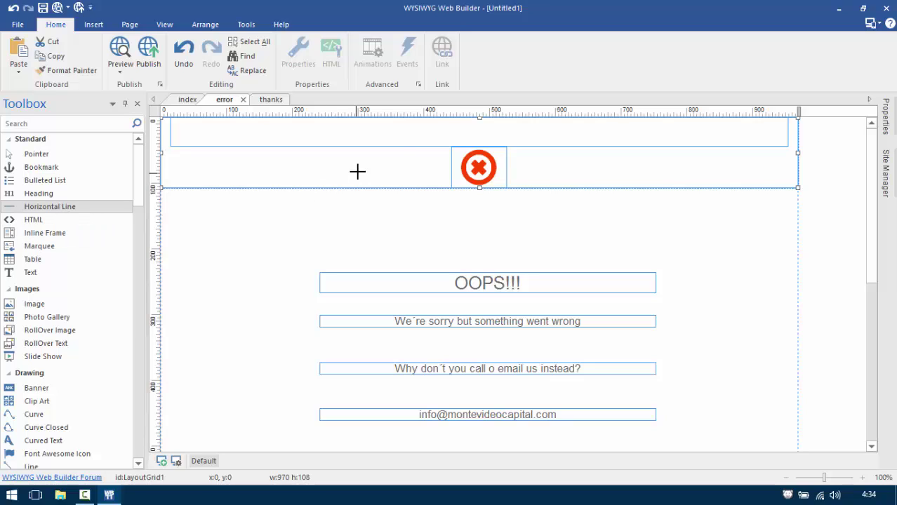
left_click(410, 134)
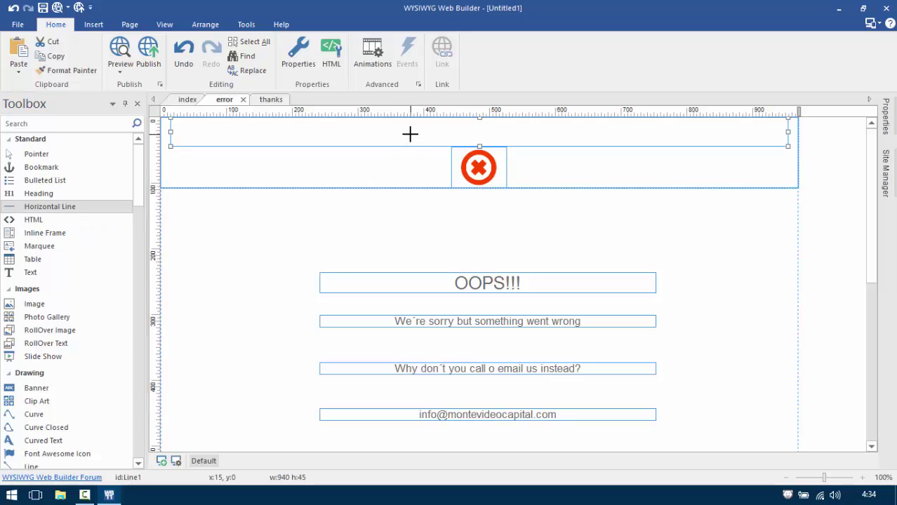
Give the new horizontal line a light colour and apply its properties.
double_click(461, 132)
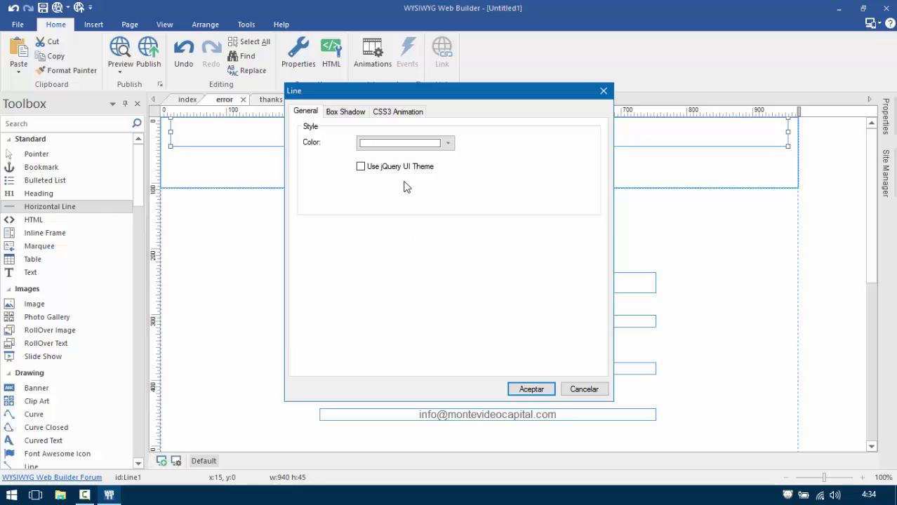
left_click(418, 144)
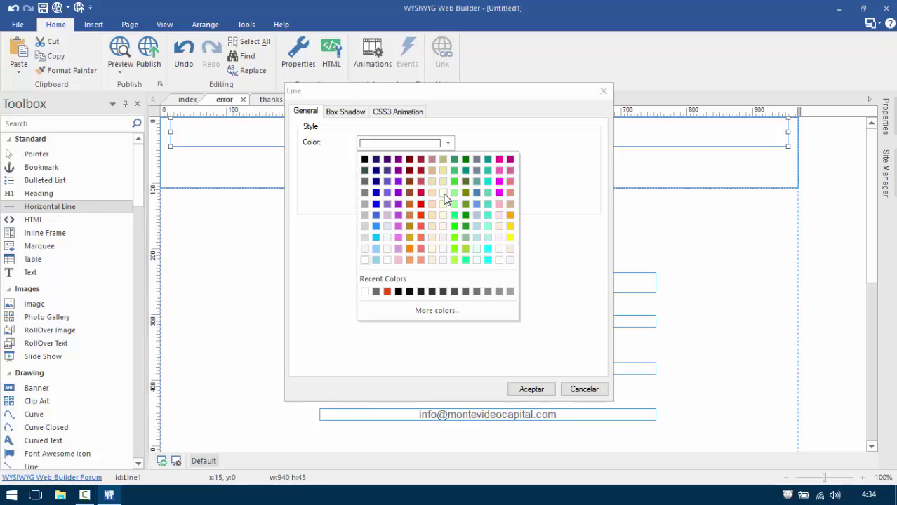
left_click(313, 250)
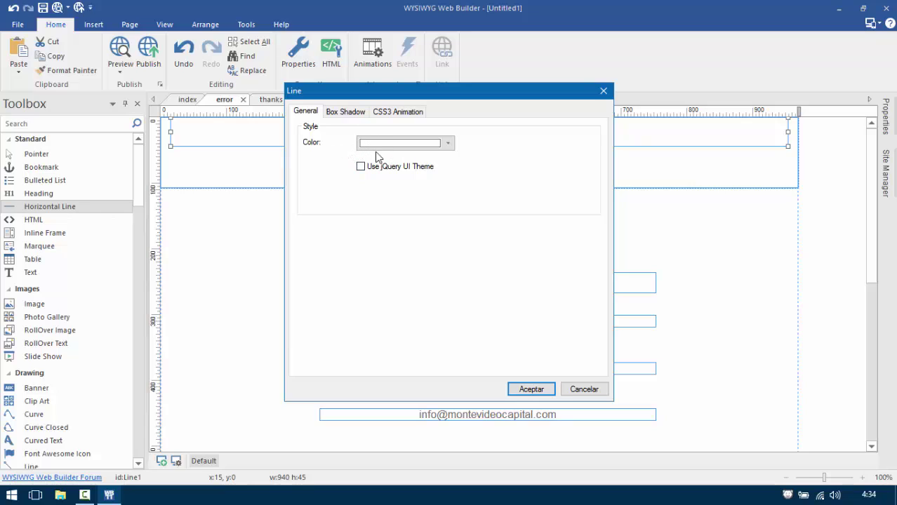
left_click(380, 148)
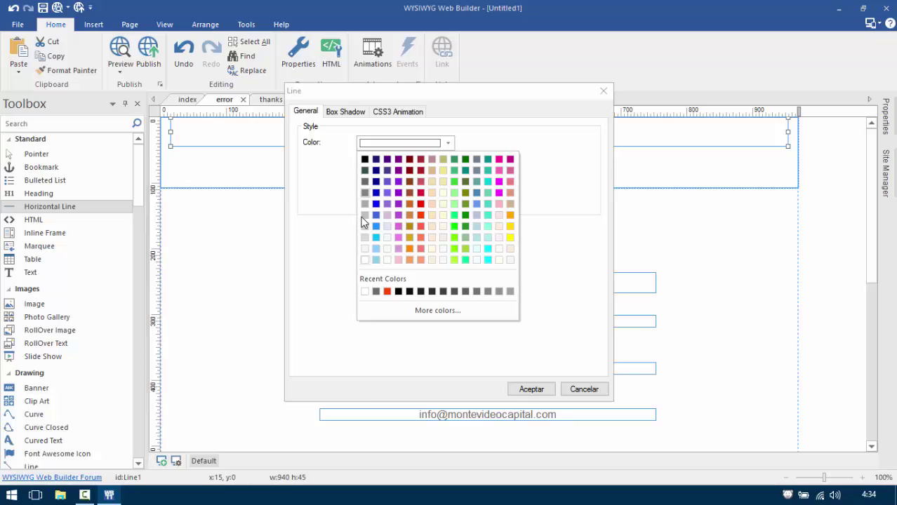
left_click(365, 259)
left_click(528, 388)
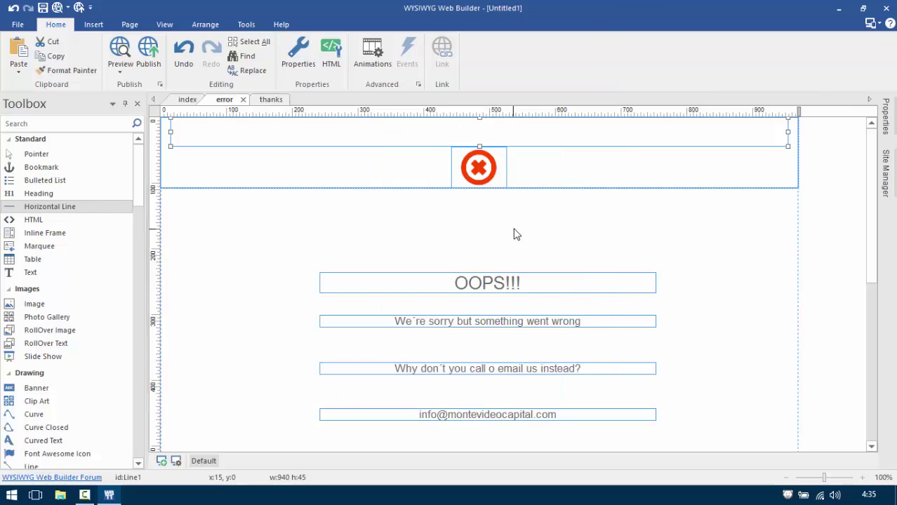
Move the OOPS!!! title into the grid just below a new grey line under the error icon.
left_click(509, 177)
left_click_drag(488, 281, 481, 275)
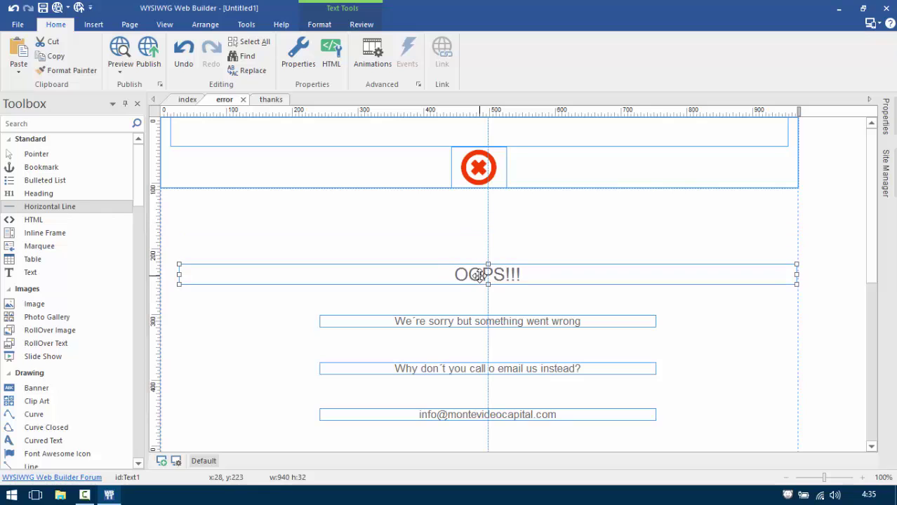
left_click_drag(60, 209, 158, 210)
mouse_move(212, 202)
left_mouse_down()
mouse_move(362, 204)
mouse_move(357, 217)
mouse_move(332, 171)
left_mouse_up()
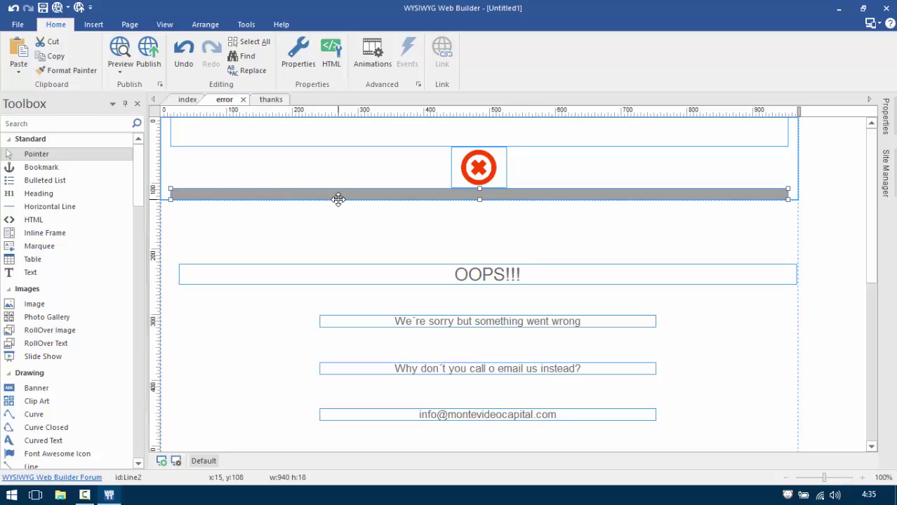
left_click_drag(453, 275, 426, 157)
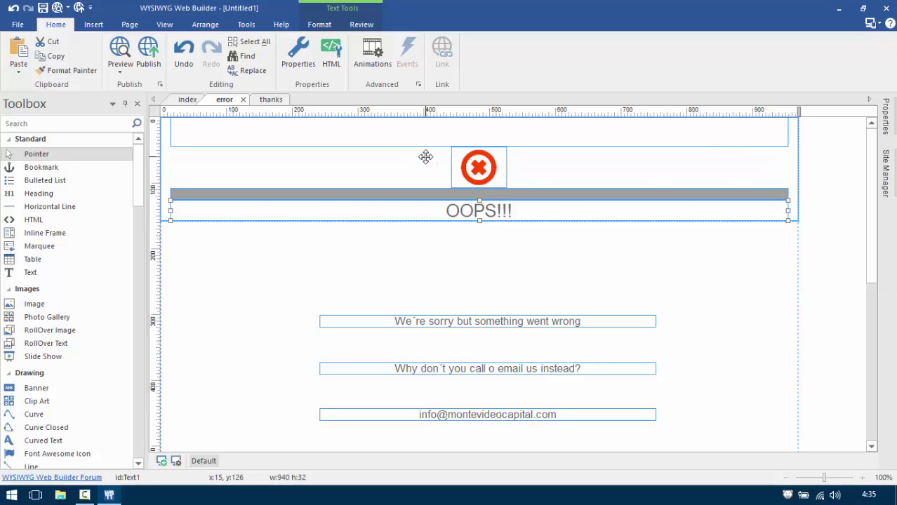
Add a taller grey band below OOPS!!! and move the sorry message under it.
left_click(406, 194)
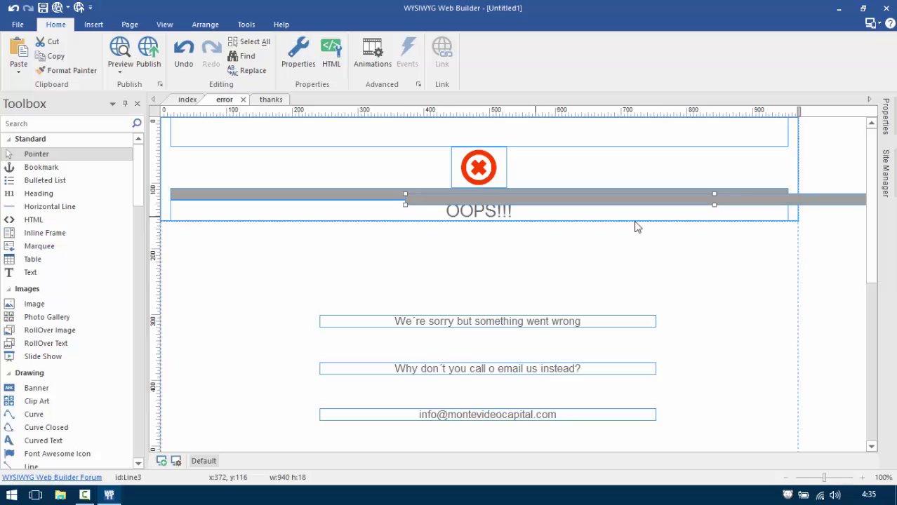
key("ctrl+v")
left_click_drag(593, 273, 580, 210)
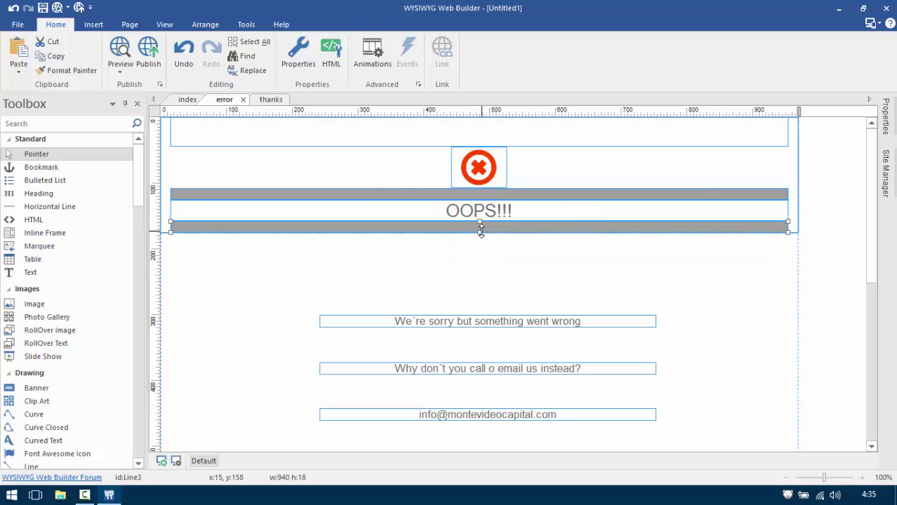
left_click_drag(480, 231, 488, 262)
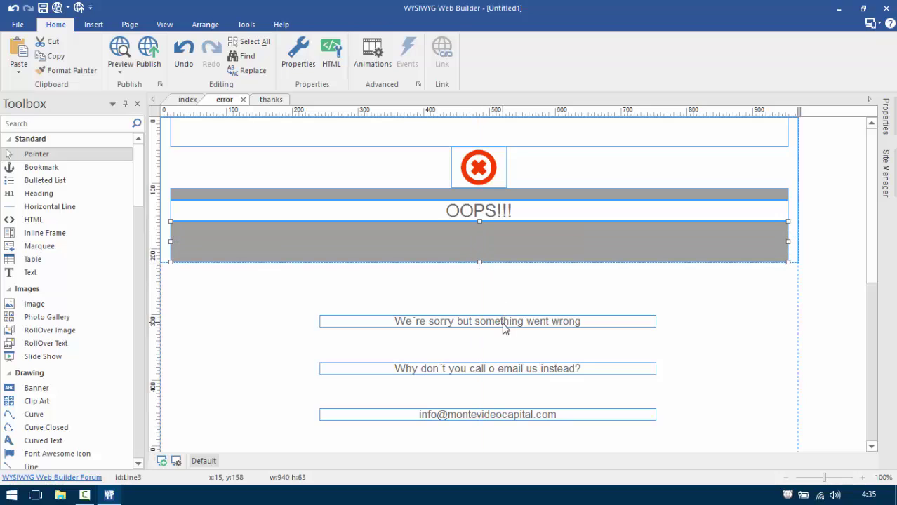
left_click_drag(504, 321, 483, 251)
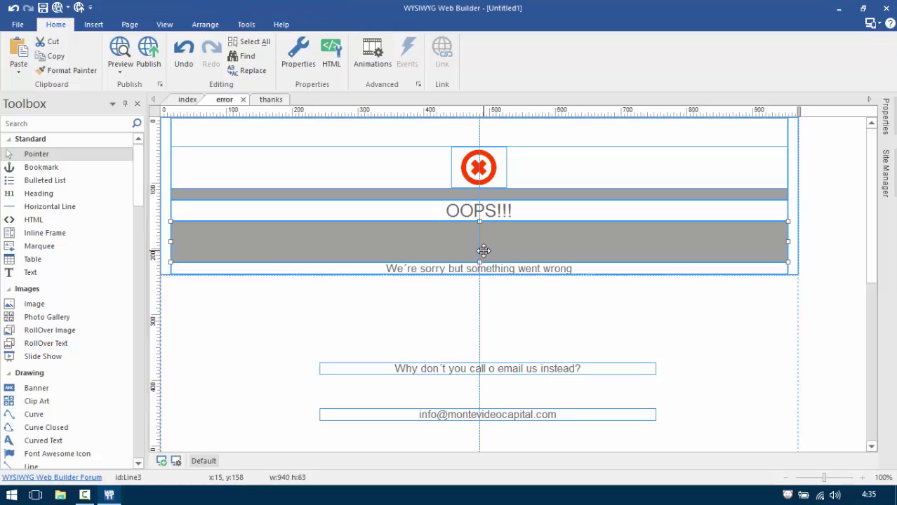
Copy a grey line below the sorry message and place the call-or-email message under it.
left_click(465, 193)
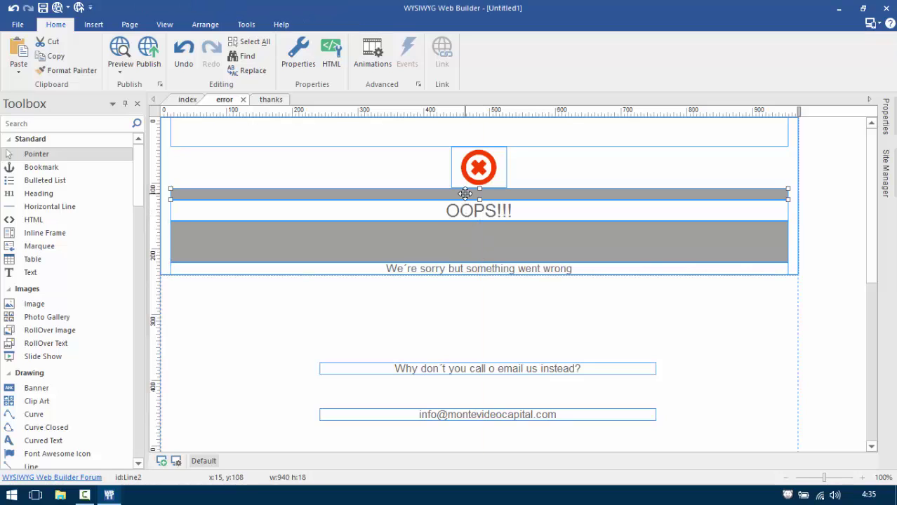
left_click_drag(465, 193, 503, 266)
left_click(489, 368)
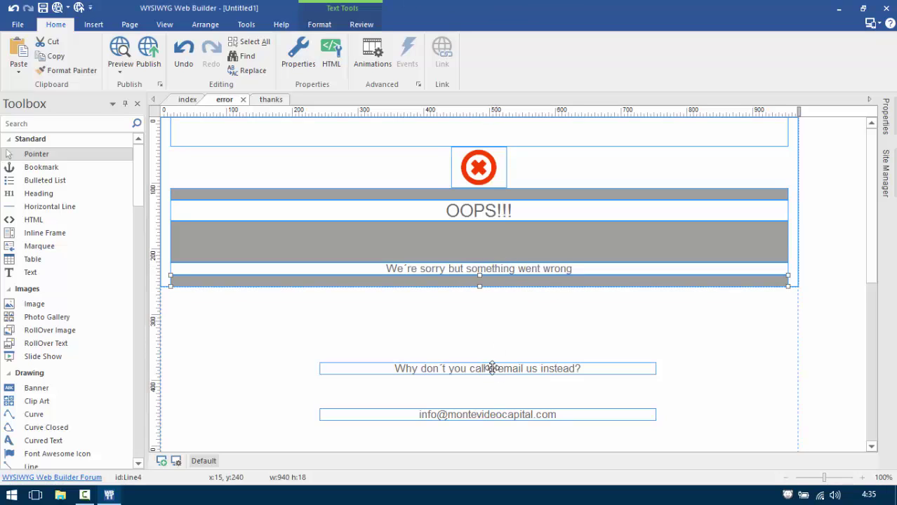
left_click_drag(488, 368, 467, 285)
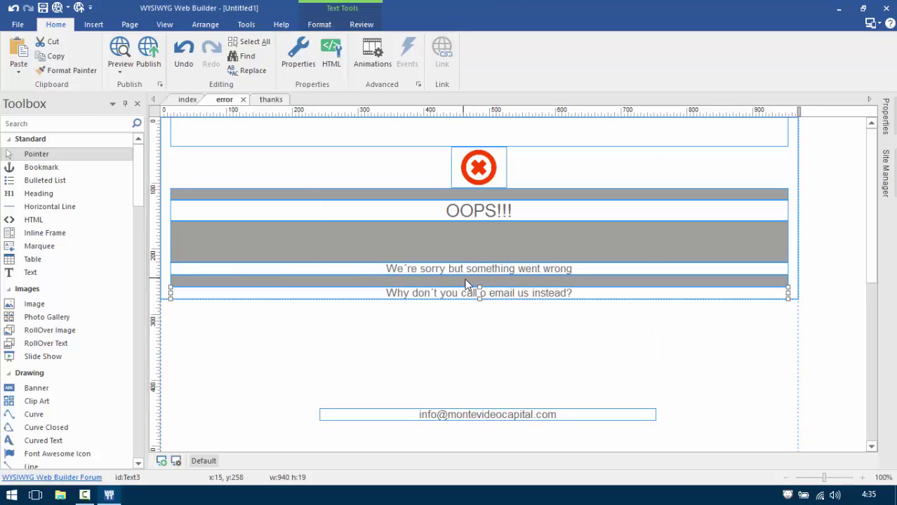
Narrow the email text box and move it under another grey line copy.
left_click(527, 416)
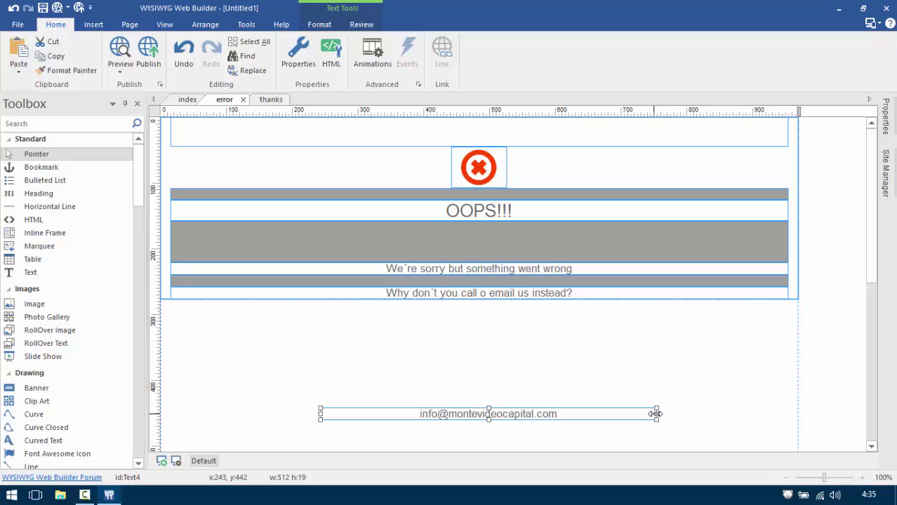
left_click_drag(656, 415, 514, 416)
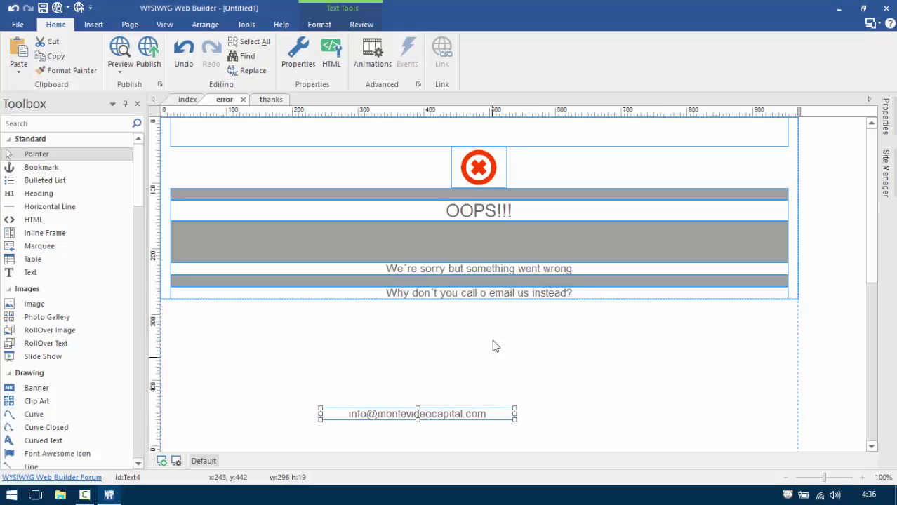
left_click(497, 279)
left_click_drag(496, 279, 509, 303)
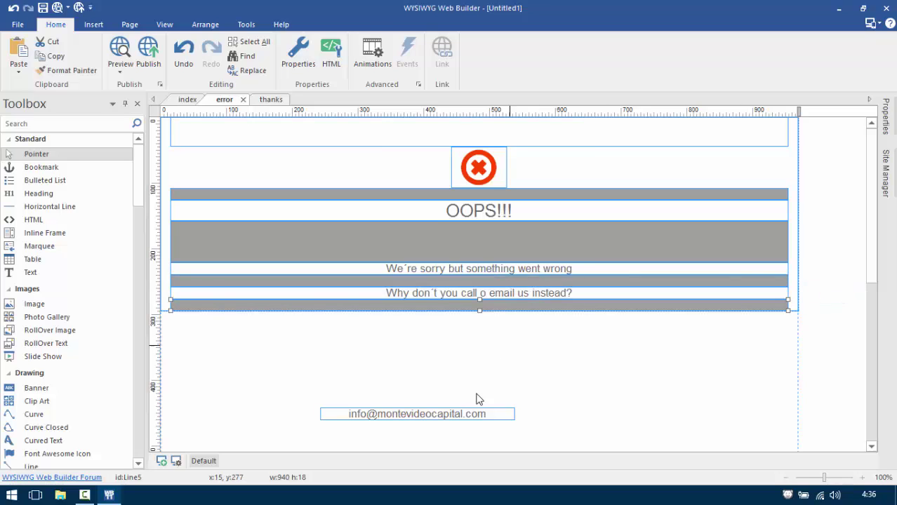
left_click_drag(463, 414, 491, 312)
Shorten the tall grey spacer band between the rows.
scroll(496, 319, "down", 5)
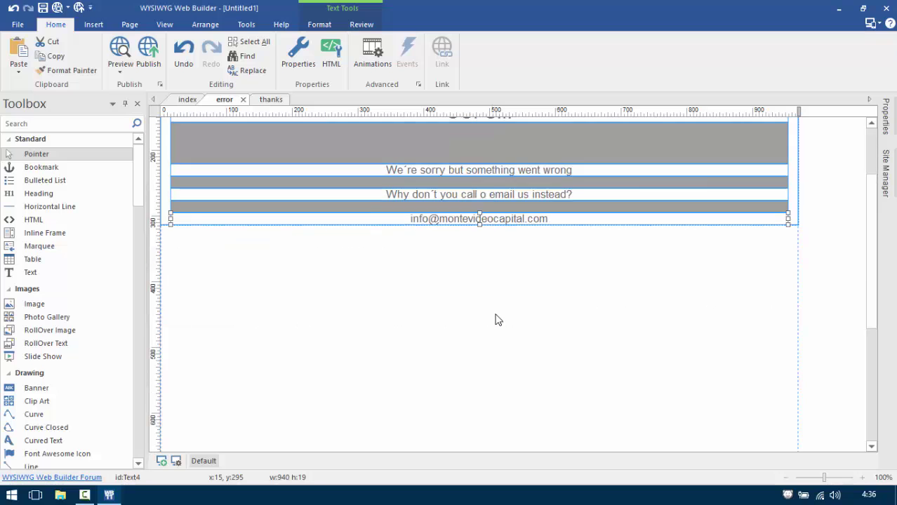
scroll(503, 326, "up", 5)
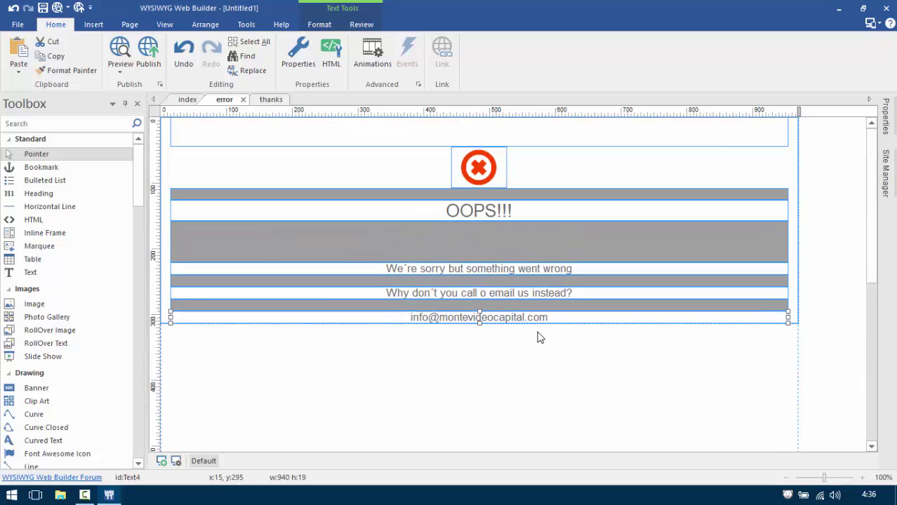
left_click(456, 244)
left_click_drag(478, 254, 478, 239)
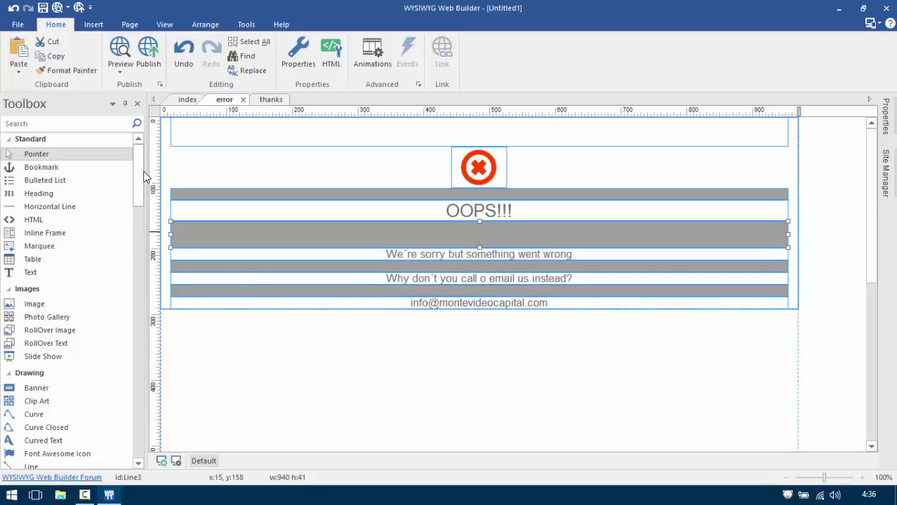
left_click_drag(140, 176, 141, 230)
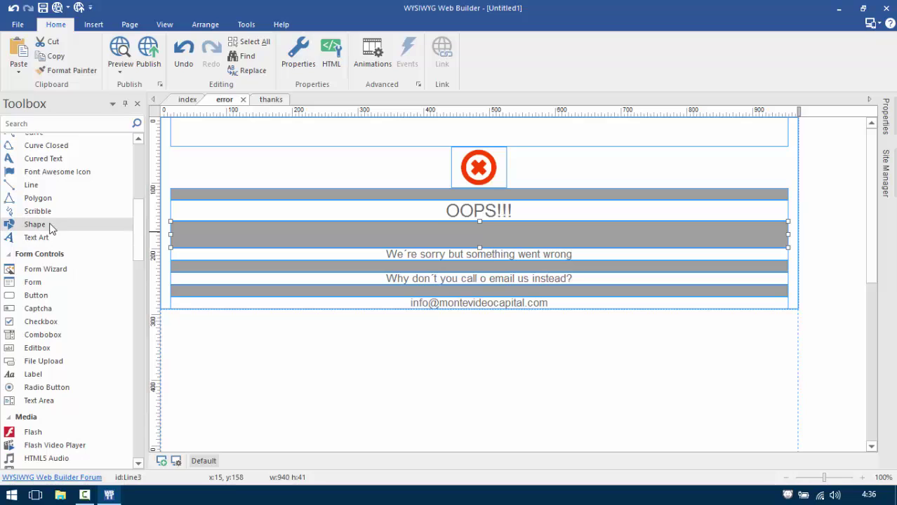
Draw a rectangle below the email text with a solid border of width 0.
left_click(48, 226)
mouse_move(391, 329)
left_mouse_down()
mouse_move(434, 362)
mouse_move(565, 368)
left_mouse_up()
double_click(529, 350)
left_click(412, 271)
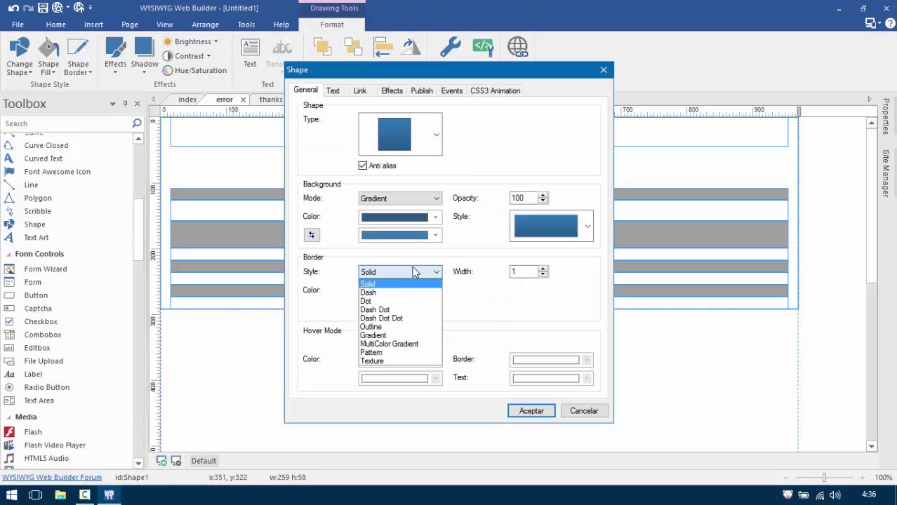
left_click(547, 282)
left_click(543, 275)
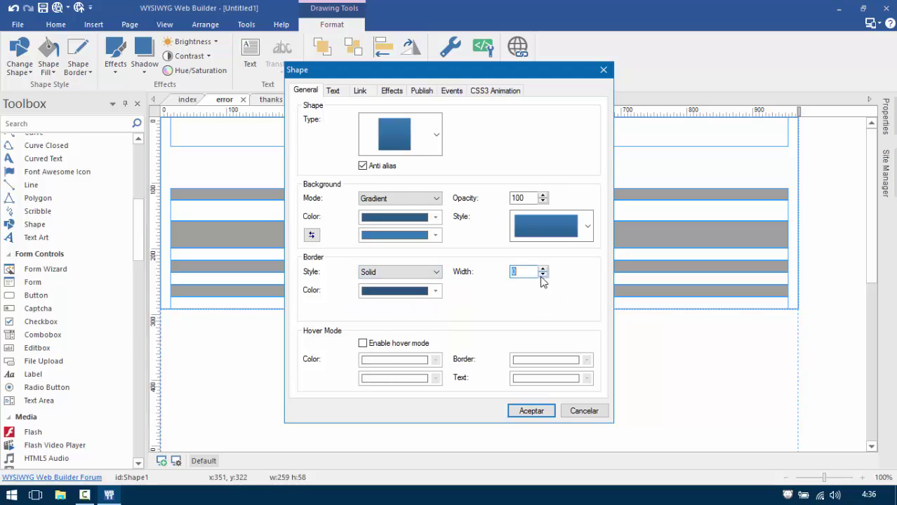
Give the rectangle a solid red background colour.
left_click(398, 202)
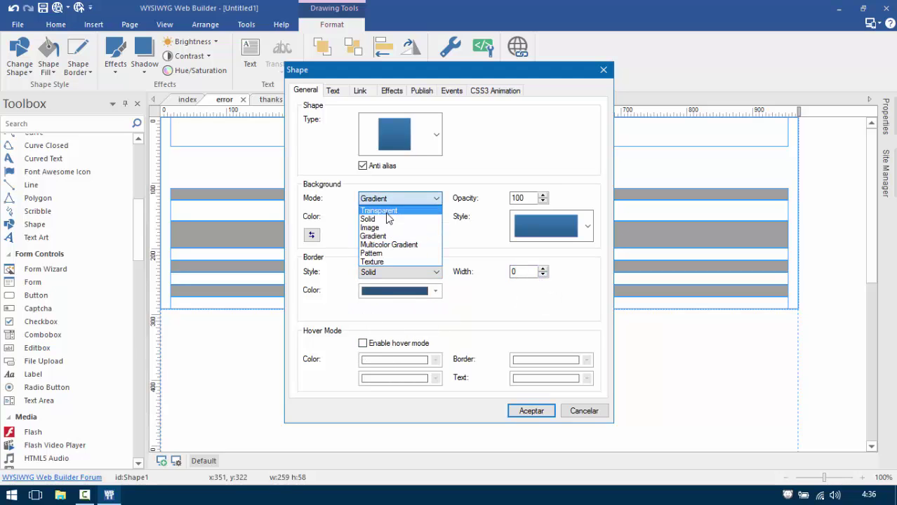
left_click(392, 207)
left_click(411, 218)
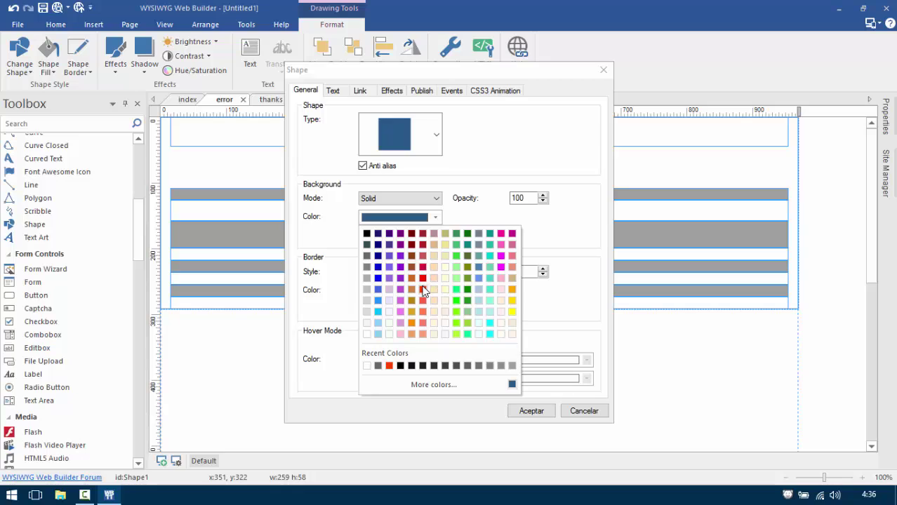
left_click(423, 290)
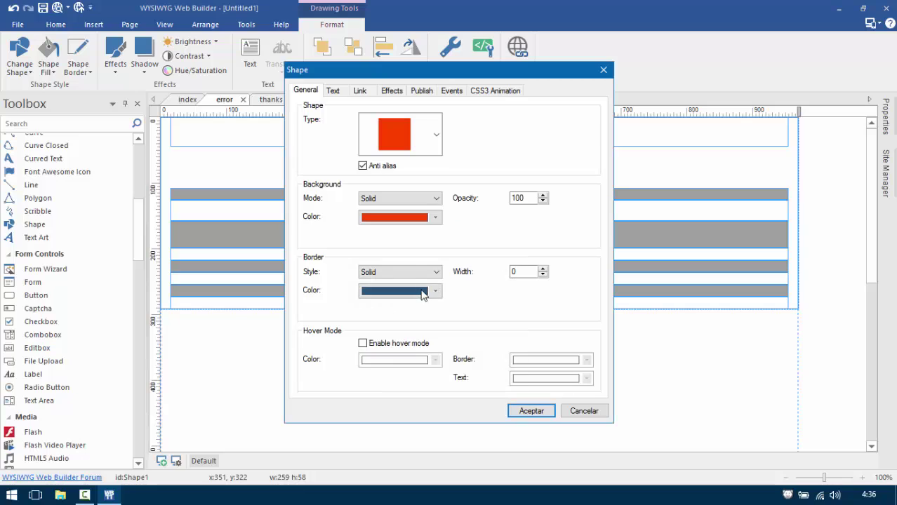
Enable hover mode on the shape with blue hover colours.
left_click(364, 344)
left_click(384, 369)
left_click(391, 379)
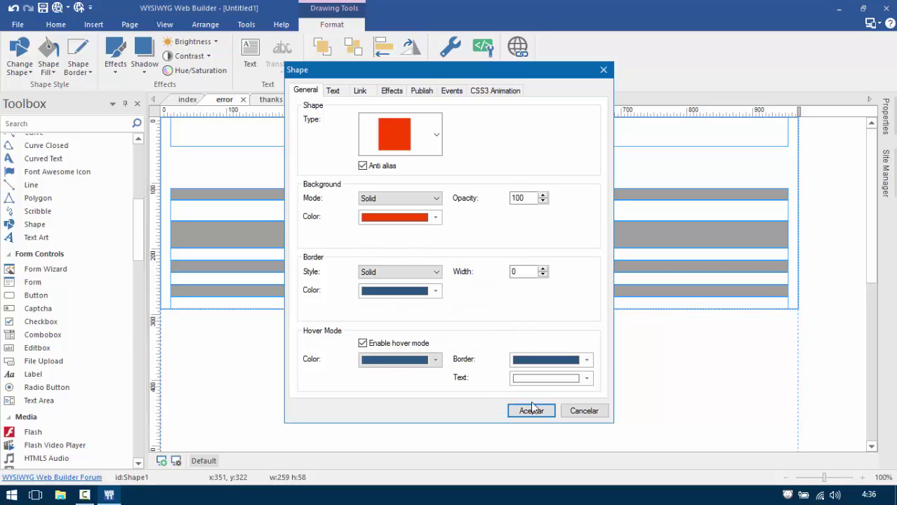
left_click(361, 95)
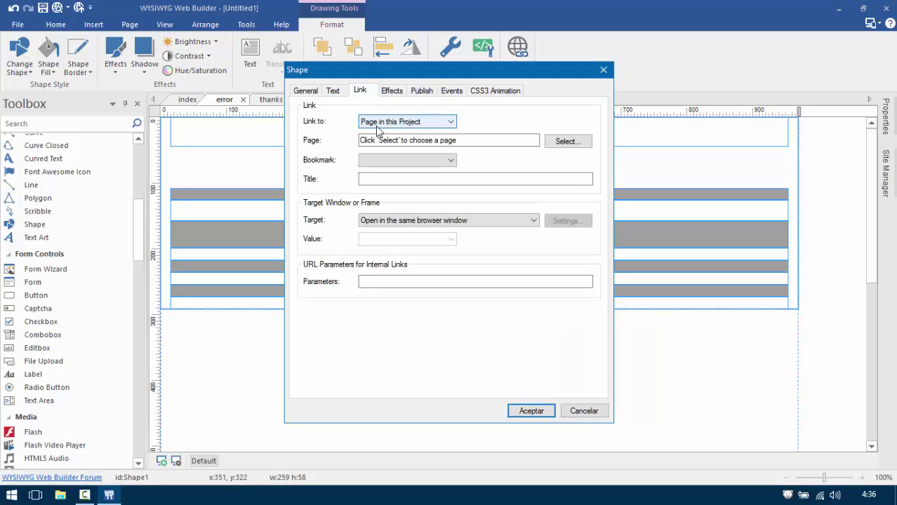
Link the shape to the index page and label it HOME in white 11pt anti-aliased text.
left_click(565, 141)
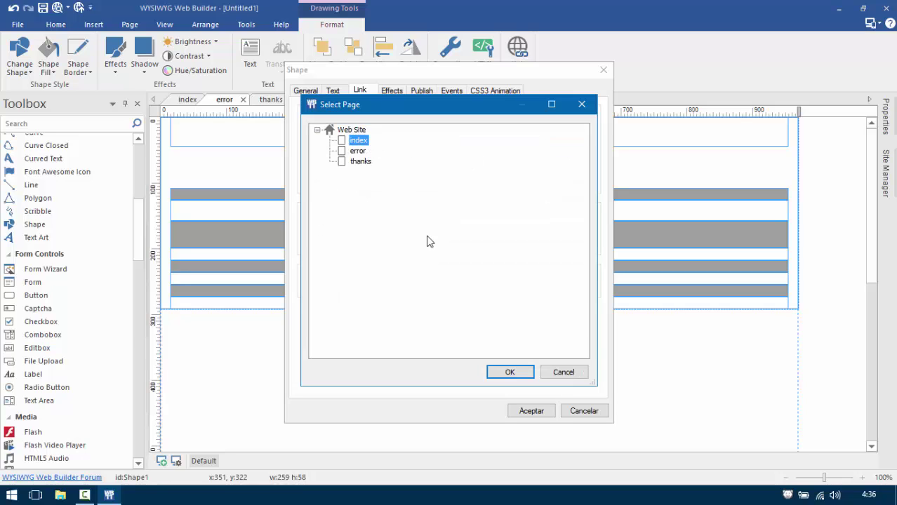
left_click(509, 372)
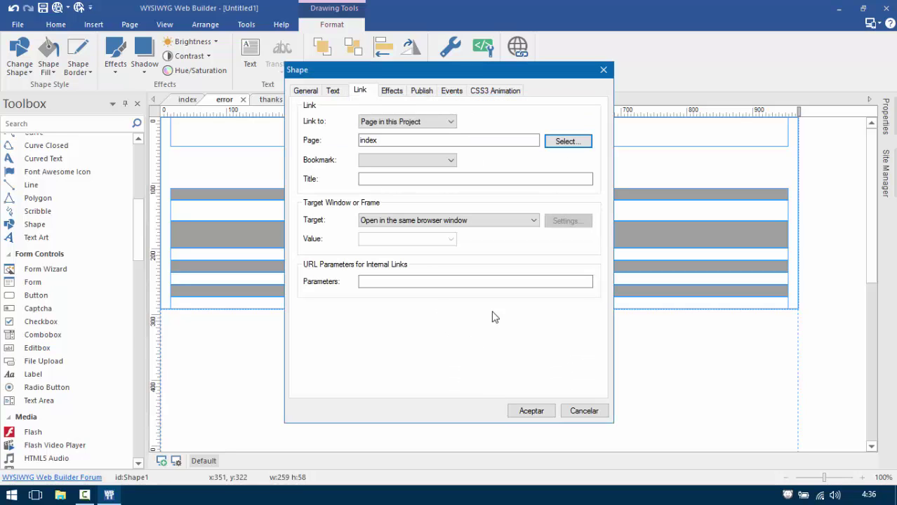
left_click(333, 91)
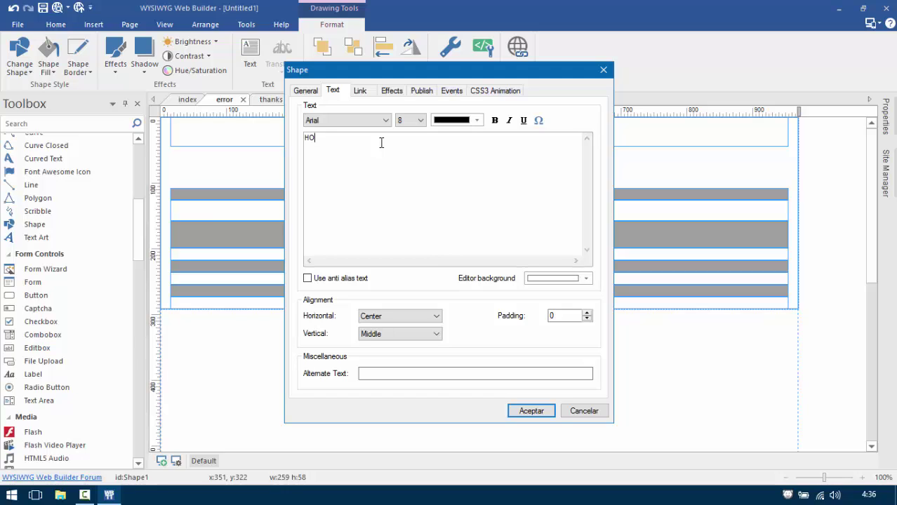
left_click_drag(342, 142, 305, 140)
left_click(453, 120)
left_click(439, 234)
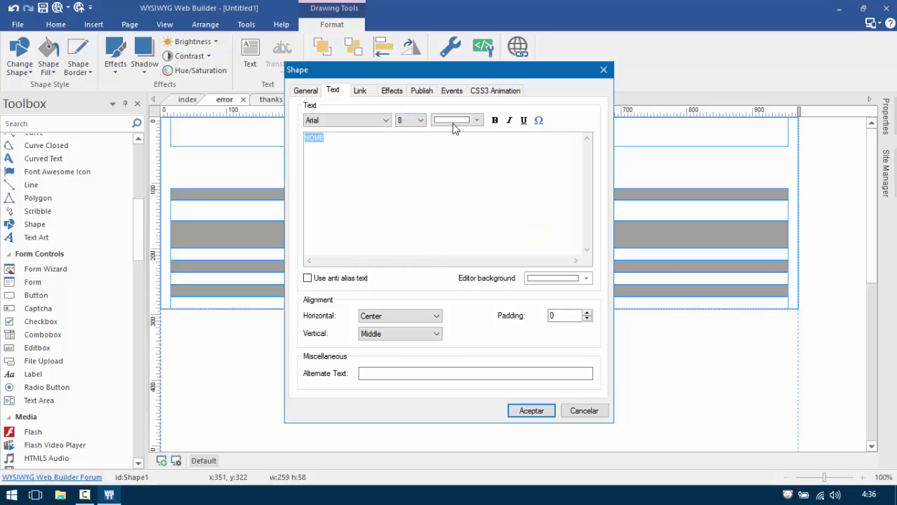
left_click(419, 121)
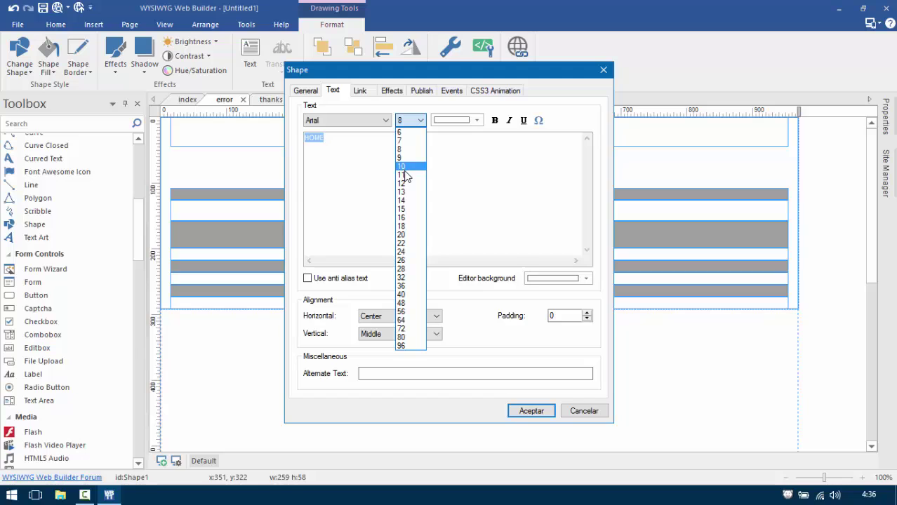
left_click(401, 175)
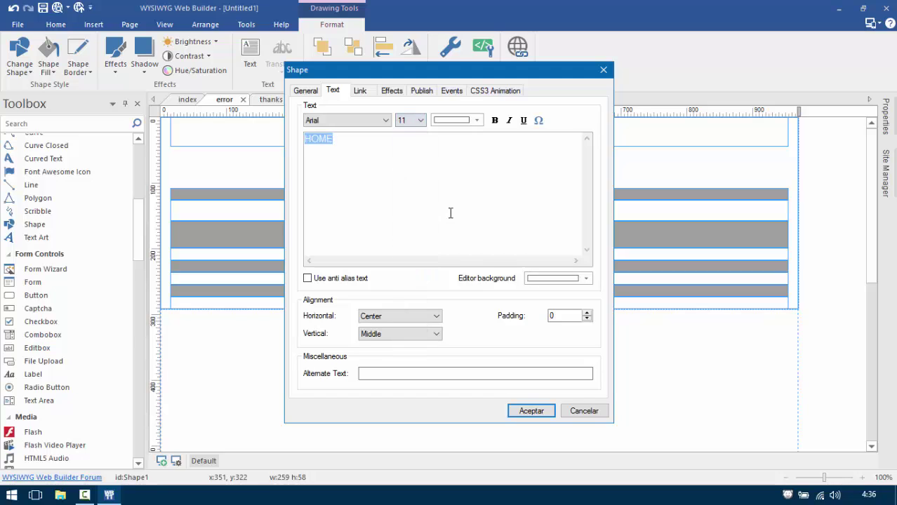
left_click(320, 278)
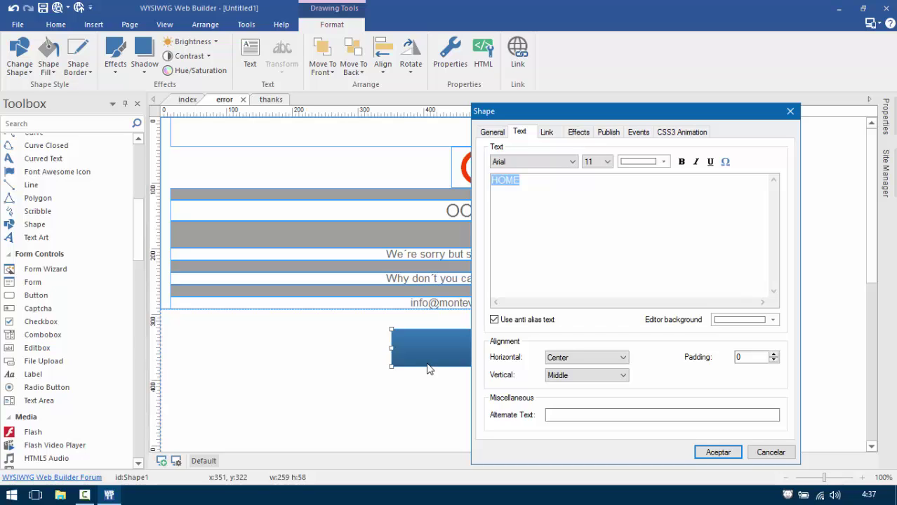
Set the shape to publish as CSS3 and apply the settings.
left_click(608, 132)
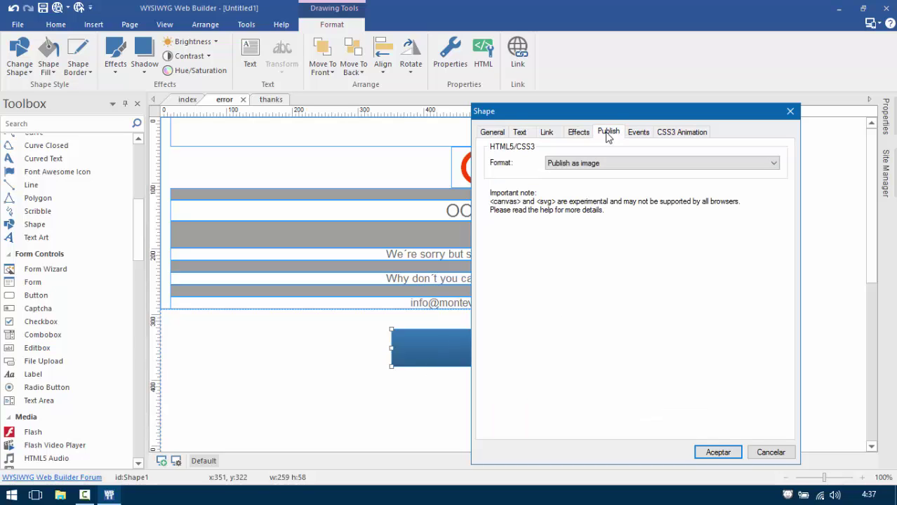
left_click(581, 165)
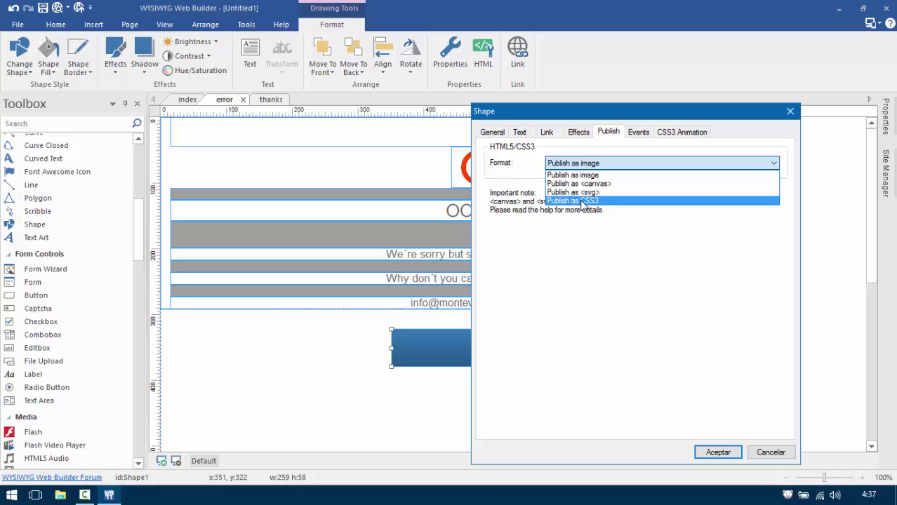
left_click(581, 202)
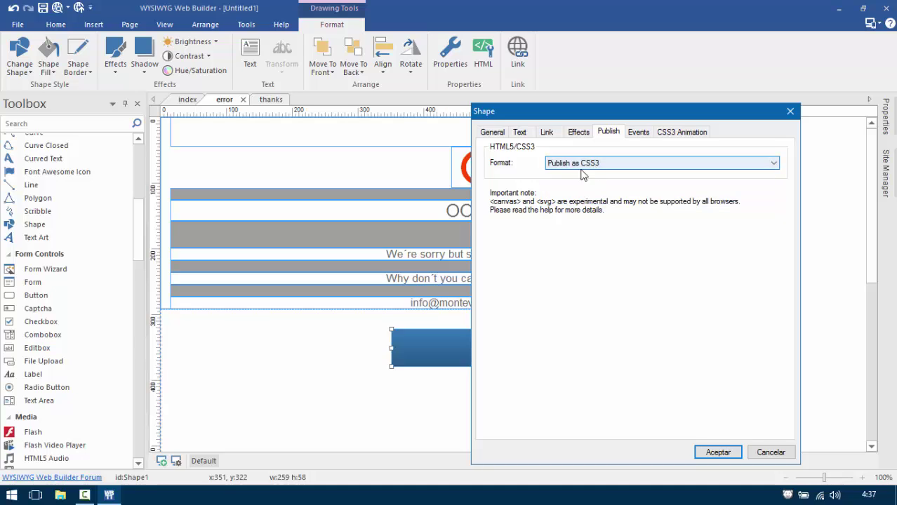
left_click(715, 452)
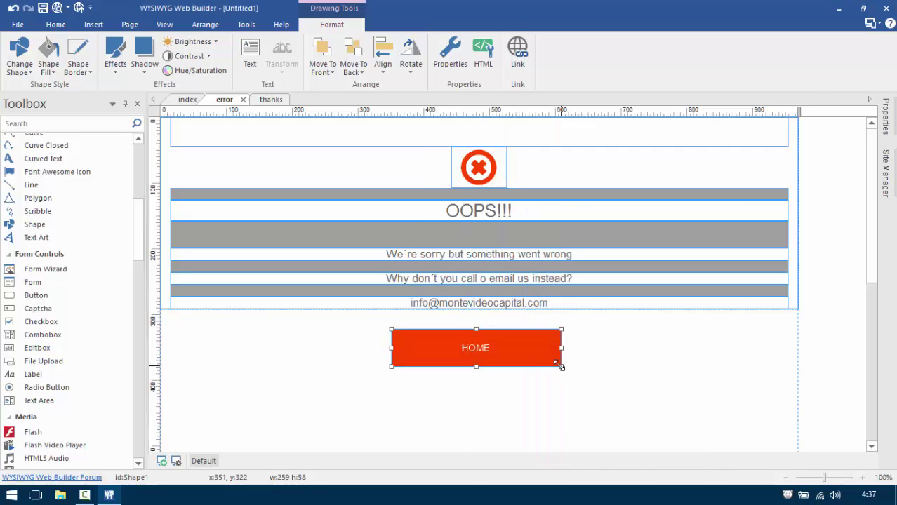
Resize the HOME button to about 212x40 and place grey bar copies below the email and button.
left_click_drag(560, 366, 541, 357)
left_click(564, 290)
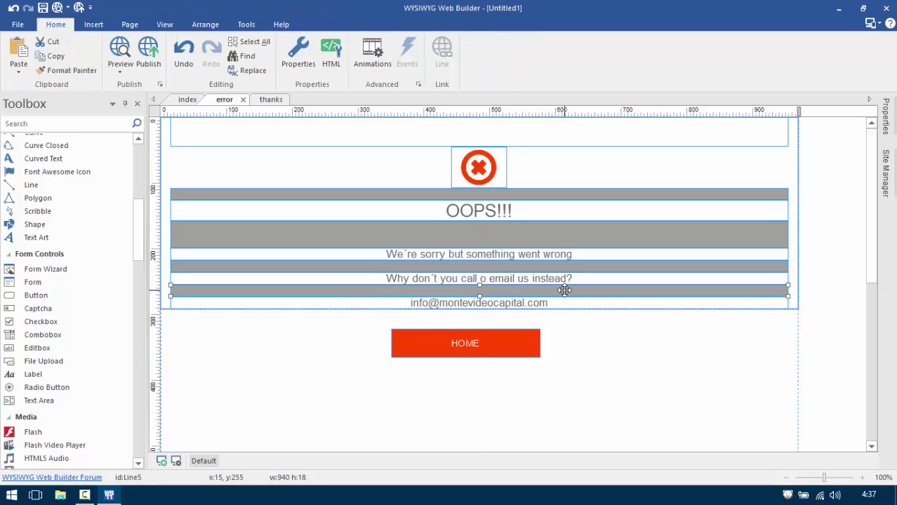
key("ctrl+v")
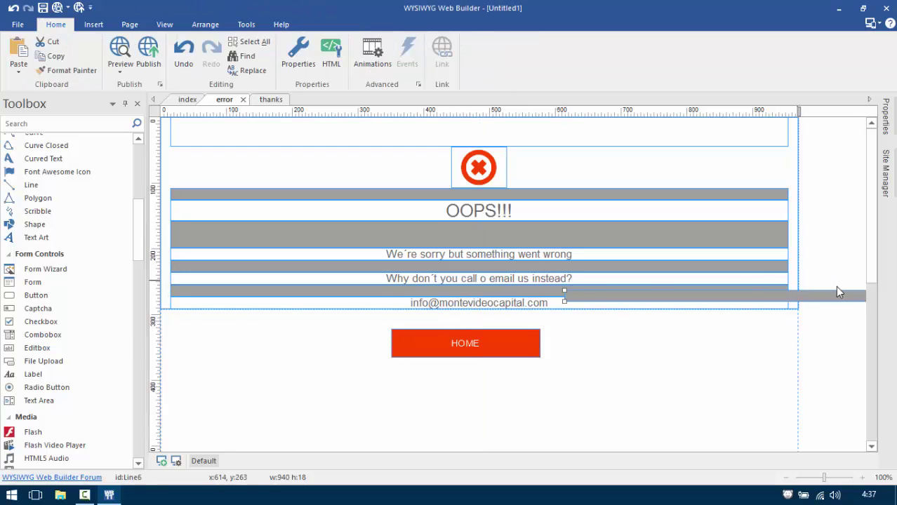
left_click_drag(838, 292, 480, 316)
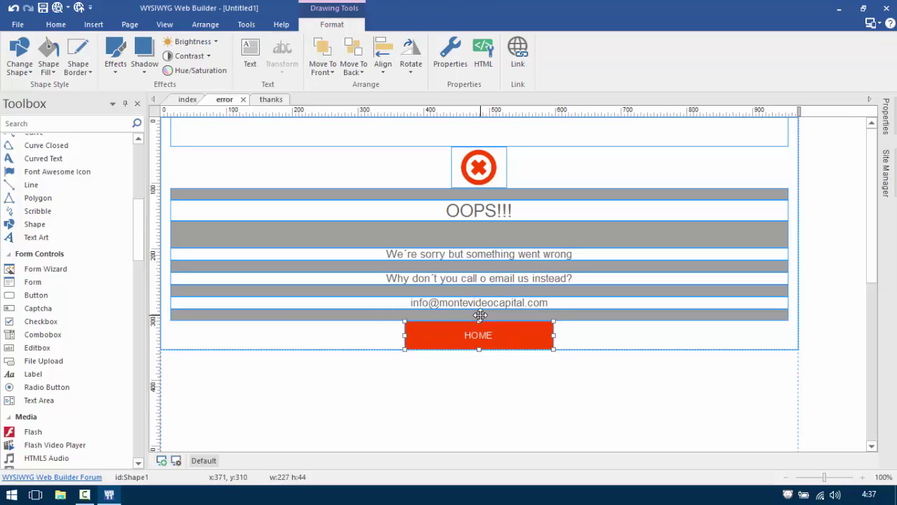
left_click(480, 315)
key("ctrl+v")
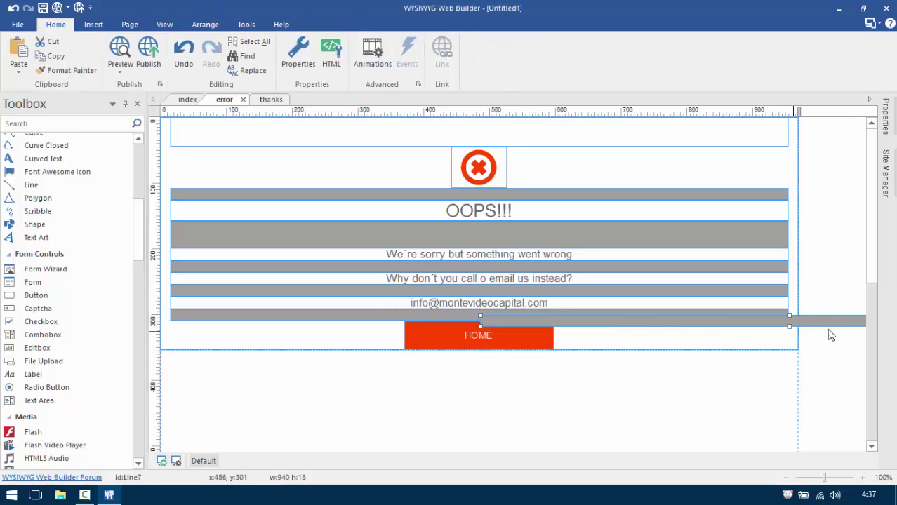
left_click_drag(772, 324, 545, 335)
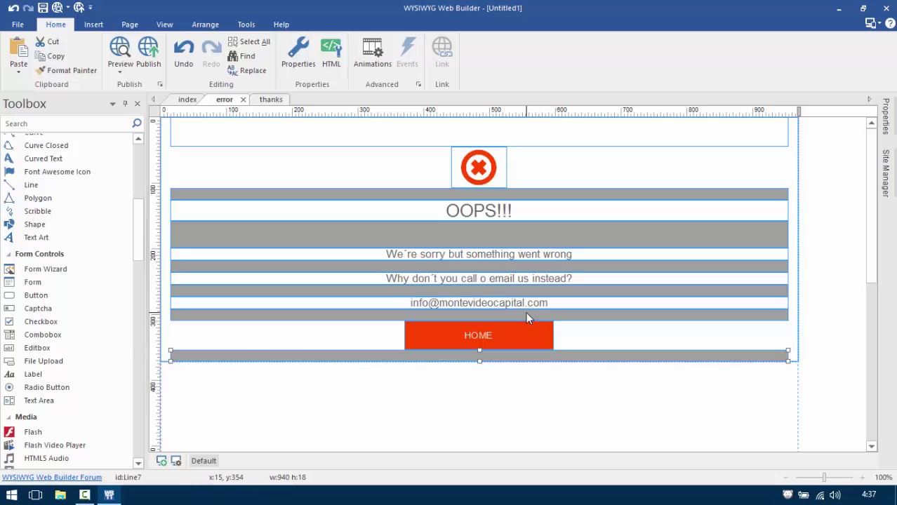
Make the bar under the email taller and stretch the bottom bar to about 53 high.
left_click(527, 315)
left_click_drag(480, 318, 479, 333)
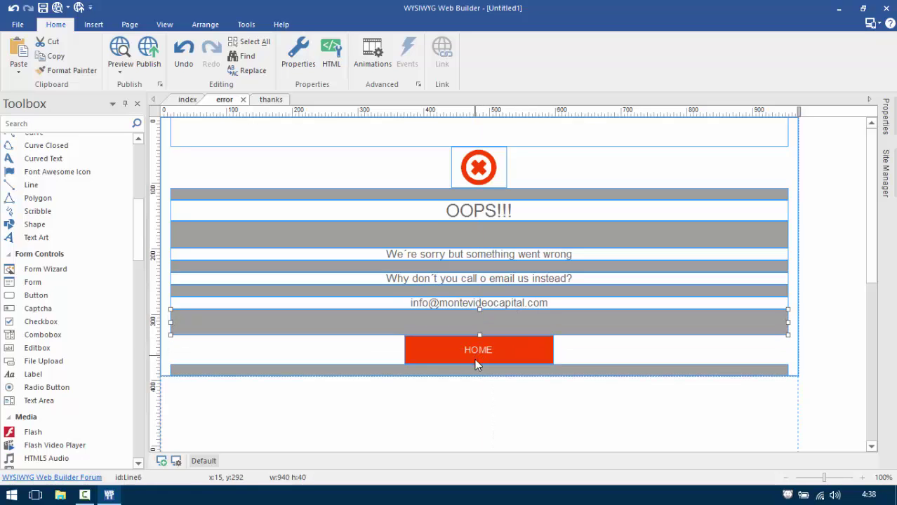
left_click(475, 370)
left_click_drag(480, 374, 478, 399)
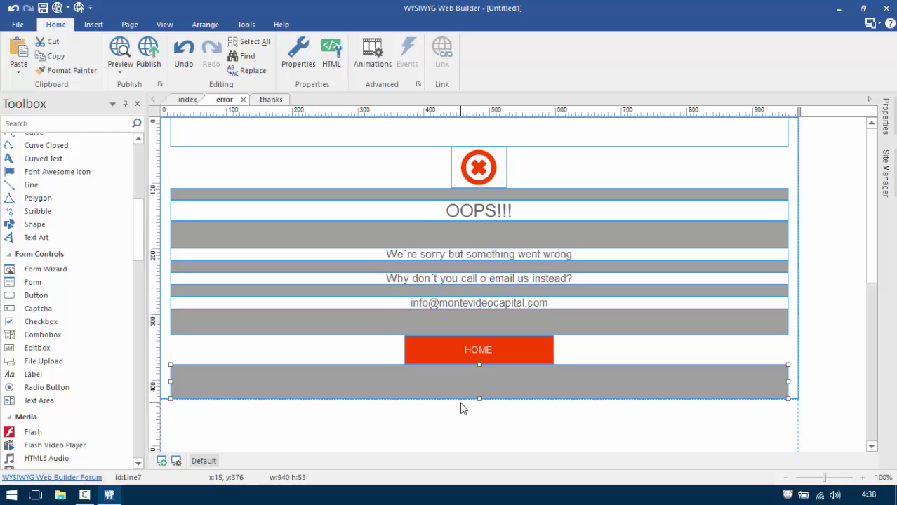
Change the layout grid's alignment from Left to Center and apply it.
double_click(169, 299)
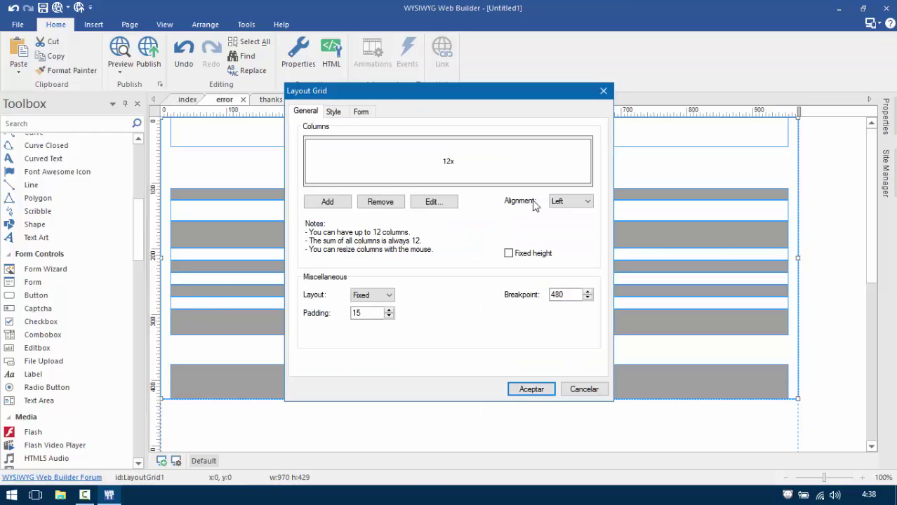
left_click(562, 201)
left_click(563, 225)
left_click(550, 179)
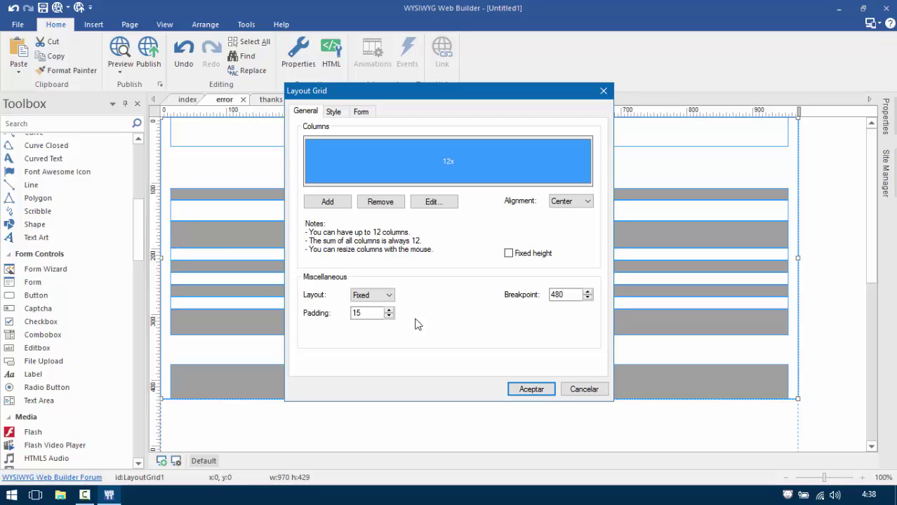
left_click(520, 390)
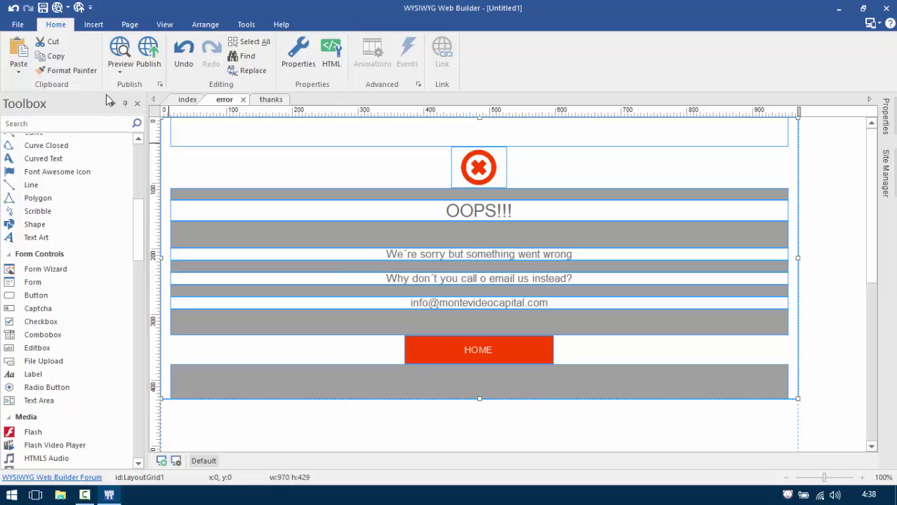
left_click(126, 46)
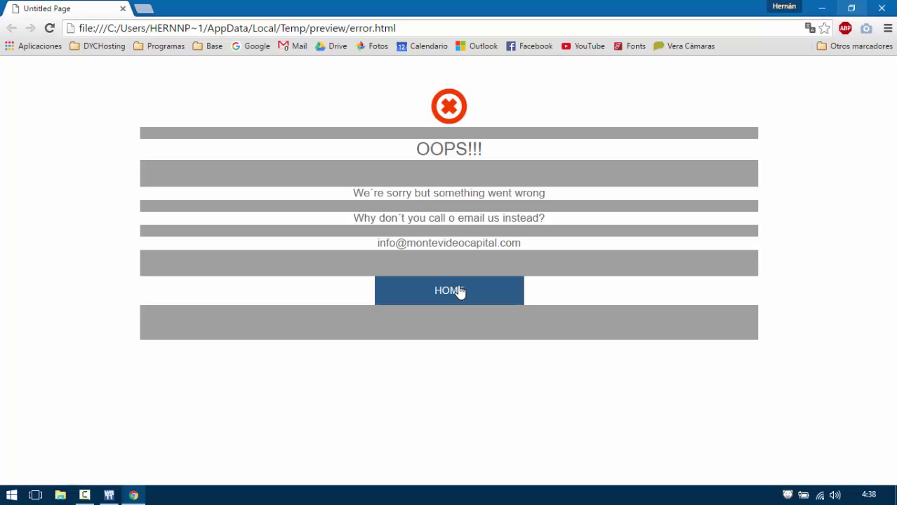
left_click(882, 8)
Recolour the bar under the icon and the bottom bar white.
double_click(465, 194)
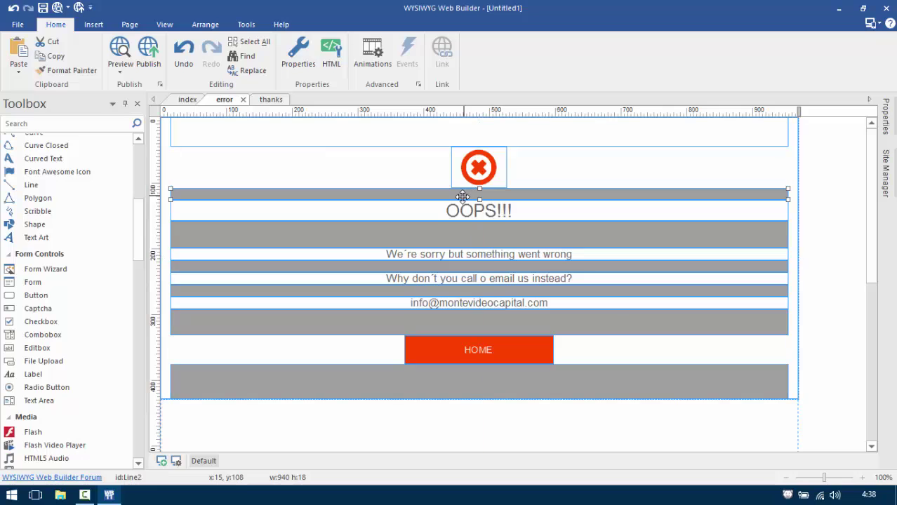
left_click(388, 146)
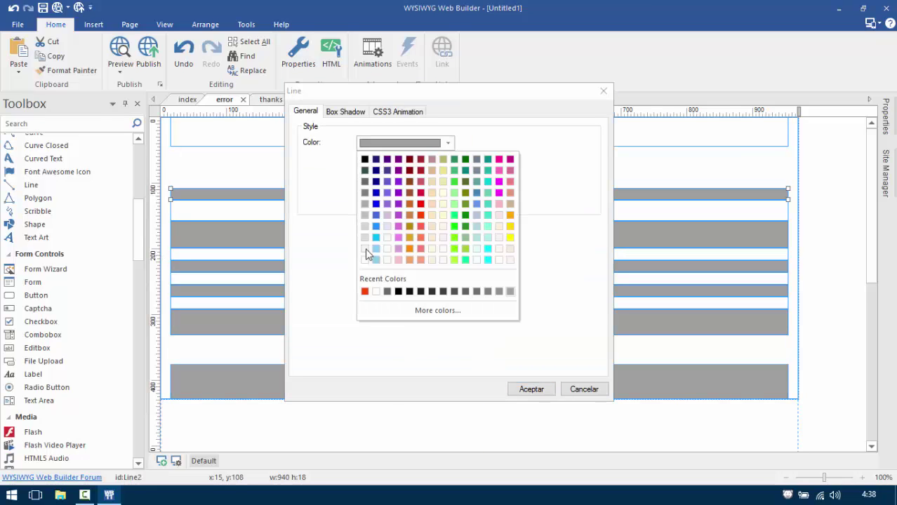
left_click(364, 261)
left_click(525, 387)
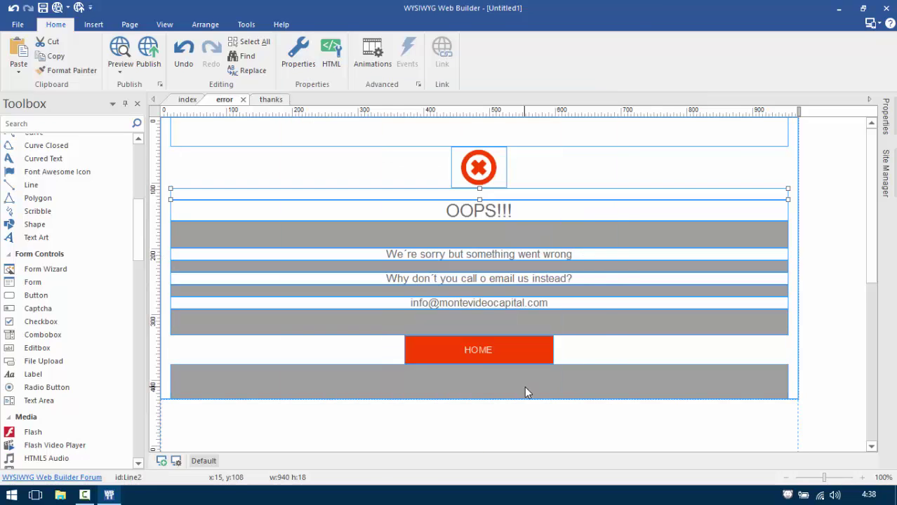
double_click(525, 386)
left_click(388, 144)
left_click(372, 269)
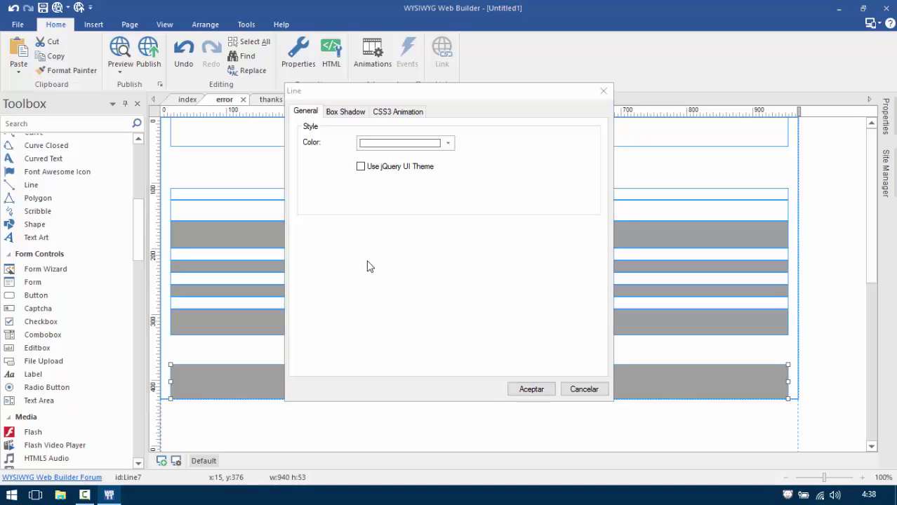
left_click(504, 387)
Make the bar under the email address and the lowest divider bar white.
left_click(446, 321)
double_click(446, 321)
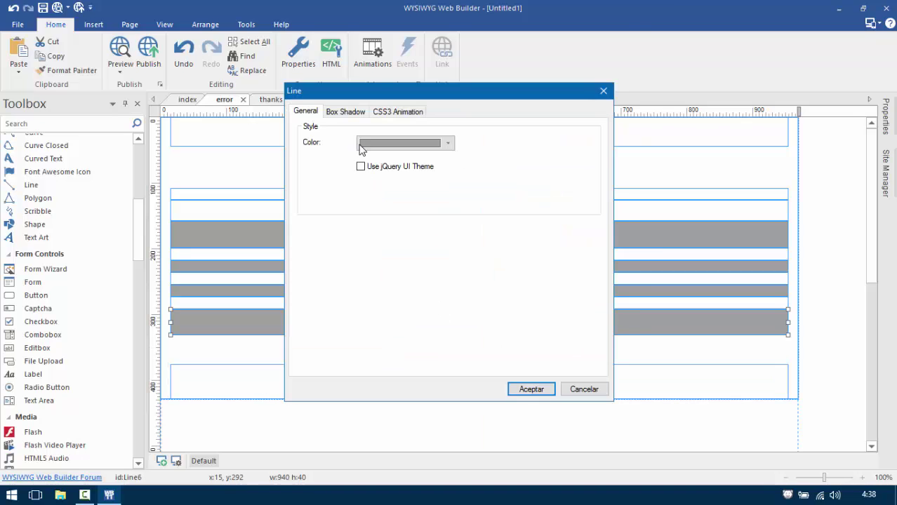
left_click(366, 143)
left_click(364, 260)
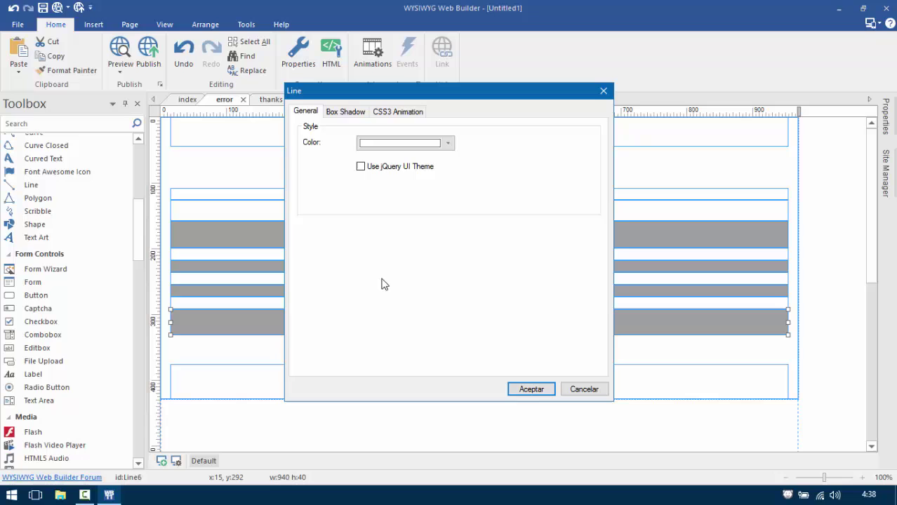
left_click(523, 388)
left_click(428, 292)
double_click(429, 292)
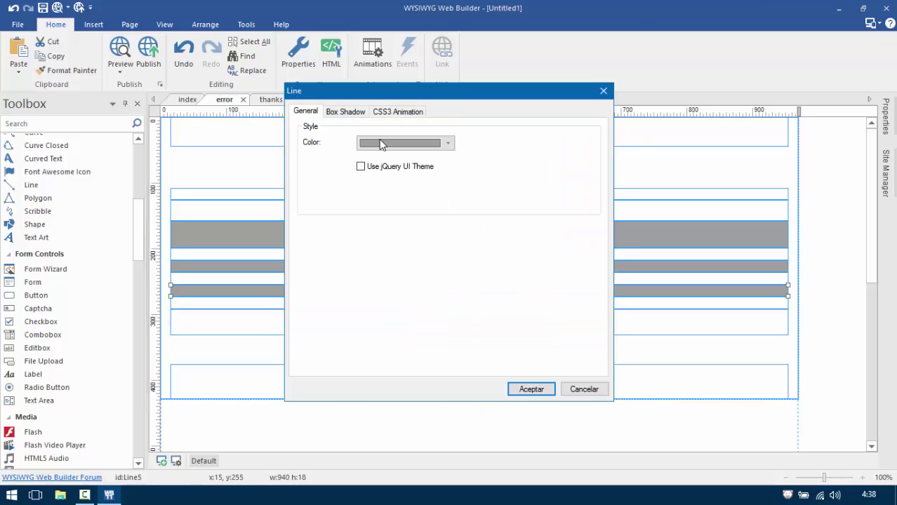
left_click(379, 143)
left_click(364, 261)
left_click(522, 389)
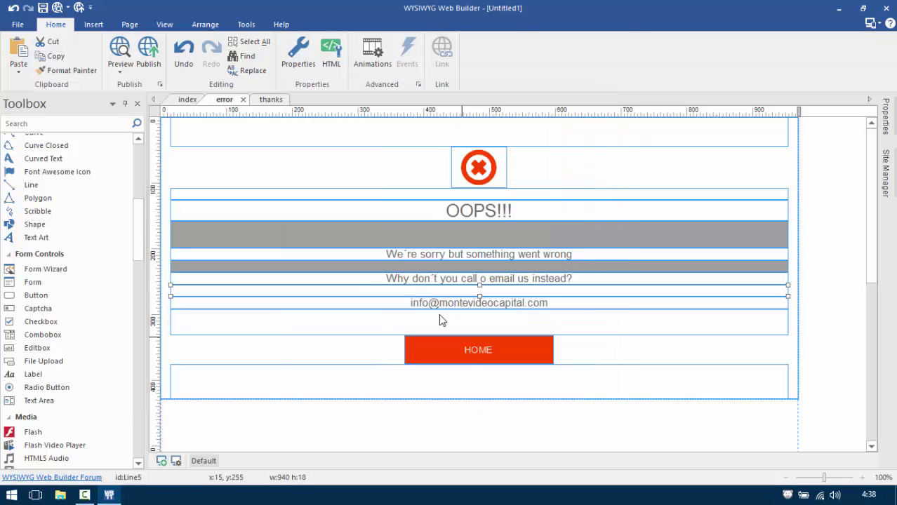
Set the remaining middle grey bar and the top grey bar to white.
double_click(405, 266)
left_click(389, 145)
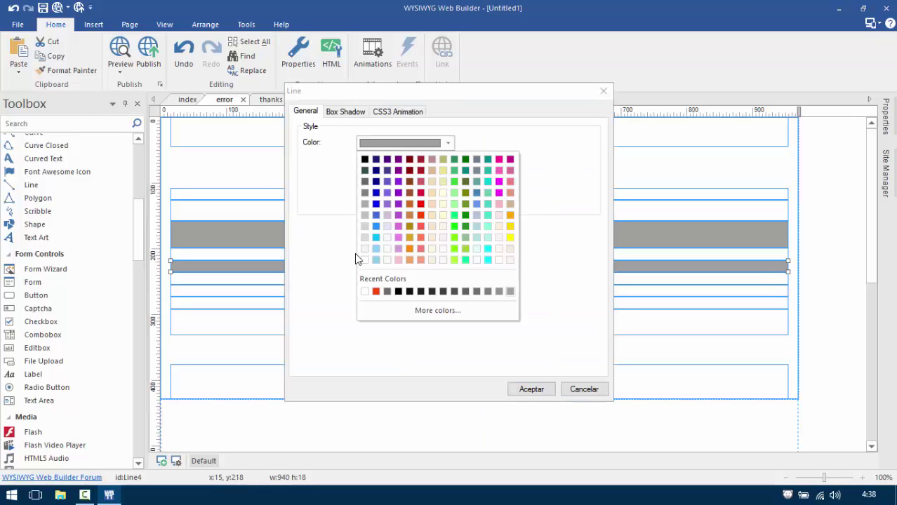
left_click(364, 260)
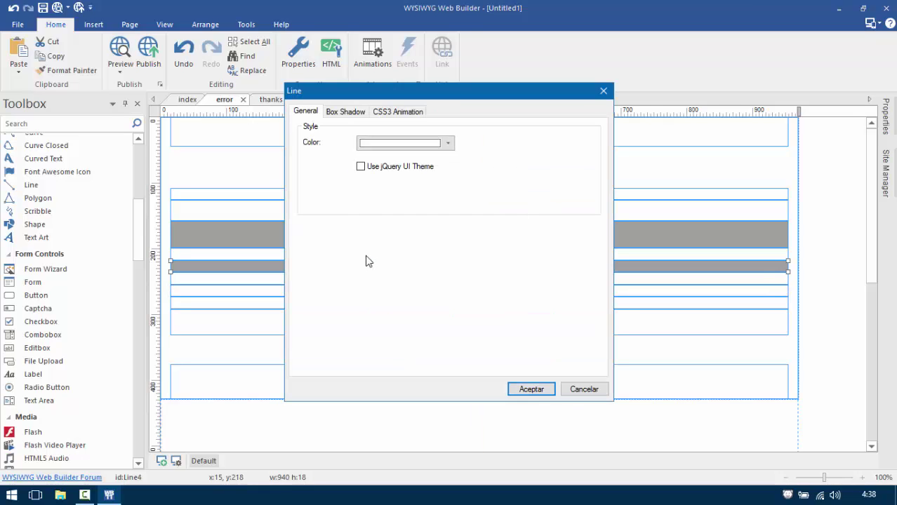
left_click(520, 393)
double_click(392, 232)
left_click(387, 144)
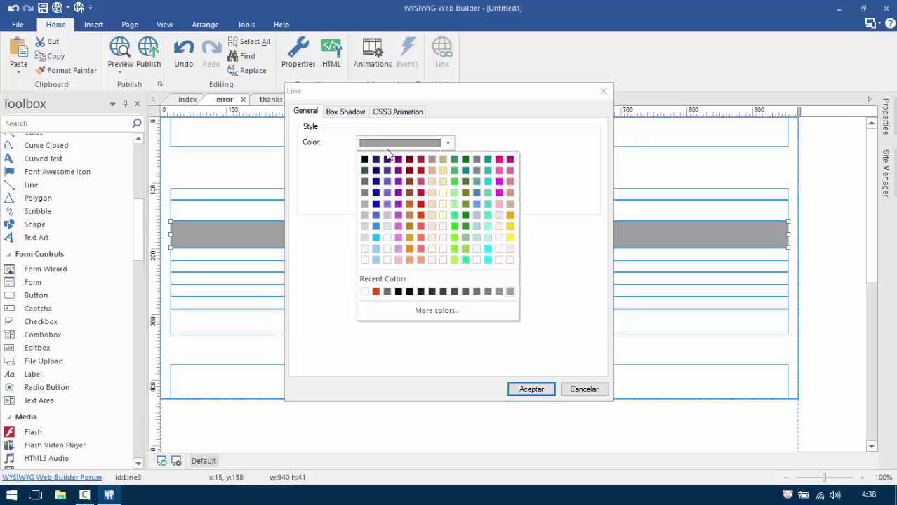
left_click(364, 261)
left_click(525, 389)
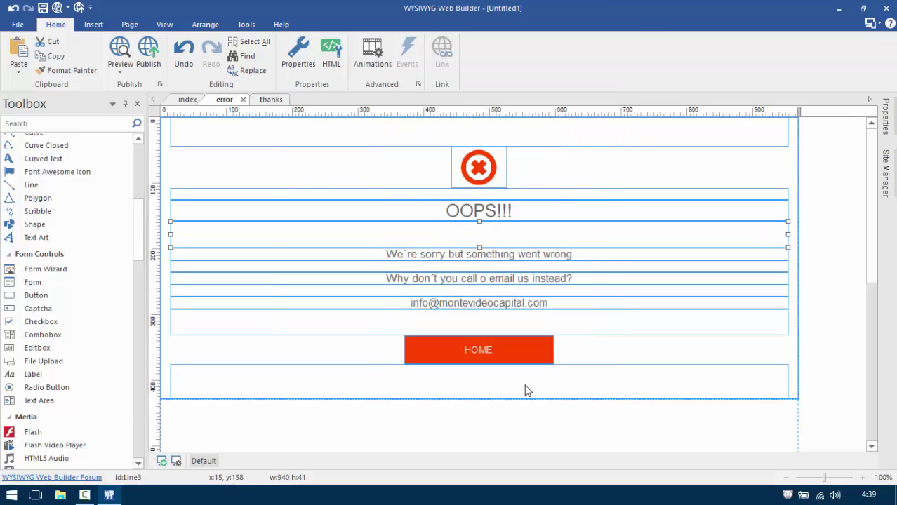
left_click(164, 25)
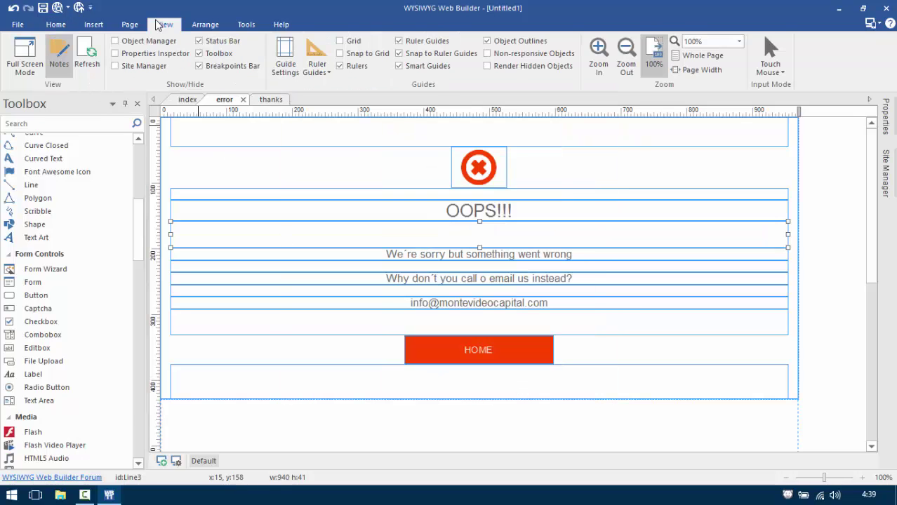
left_click(503, 44)
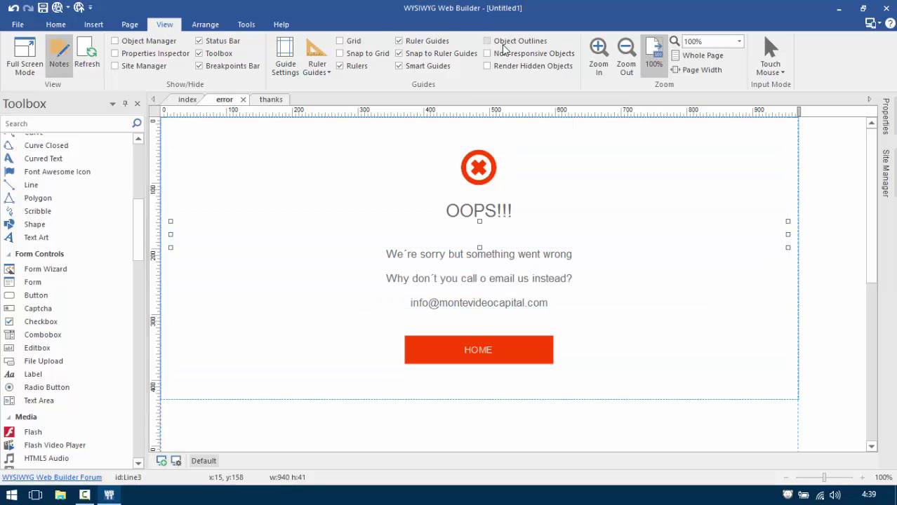
left_click(514, 306)
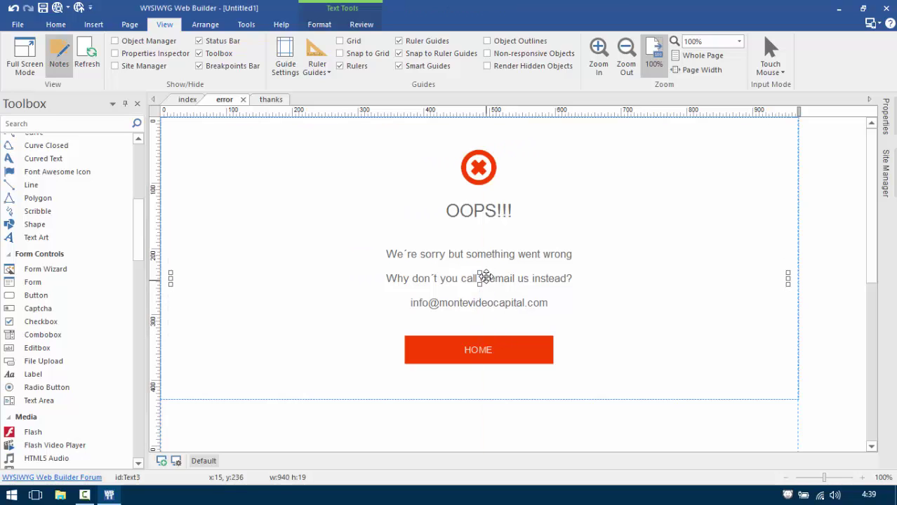
left_click(483, 254)
left_click(482, 219)
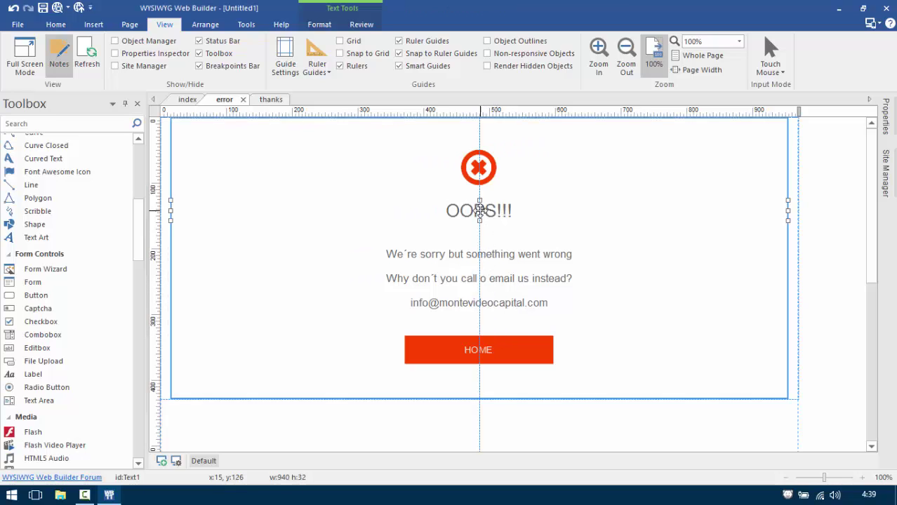
left_click(512, 44)
left_click(513, 44)
left_click(513, 44)
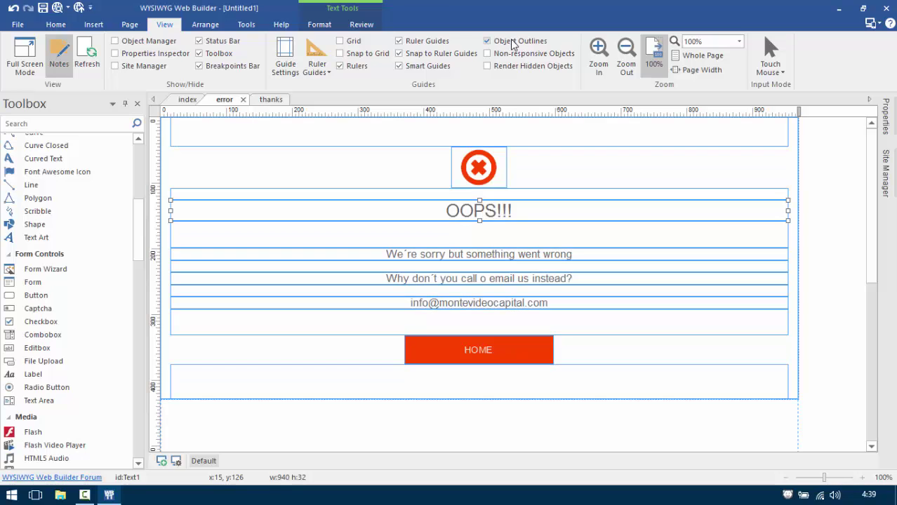
left_click(512, 44)
left_click(513, 44)
left_click(513, 44)
left_click(786, 234)
left_click(781, 276)
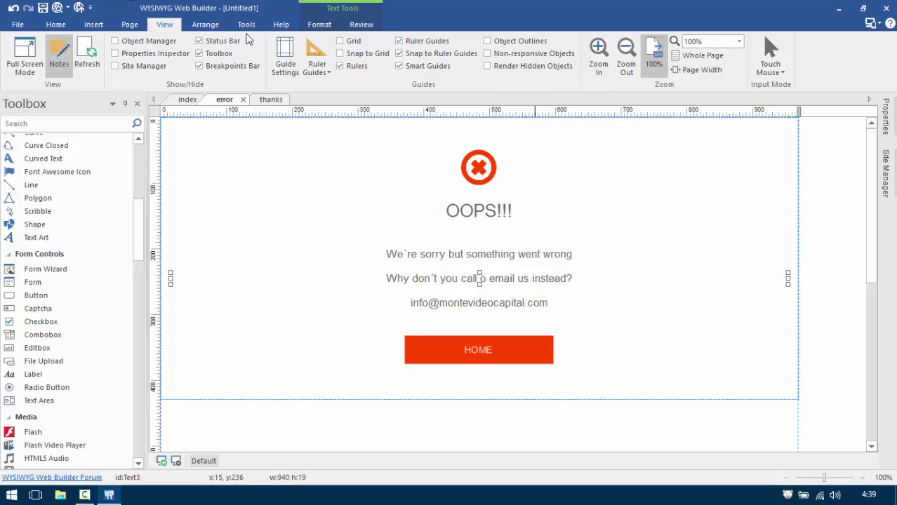
left_click(520, 42)
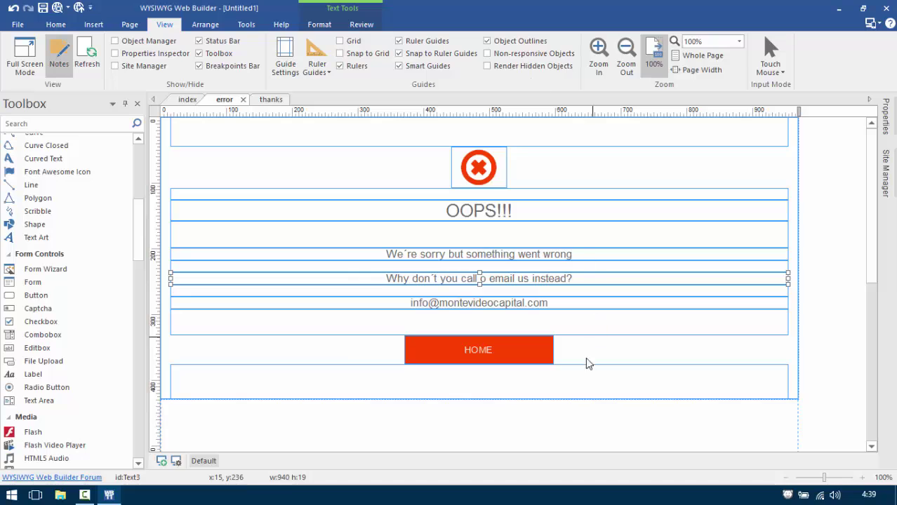
left_click(549, 438)
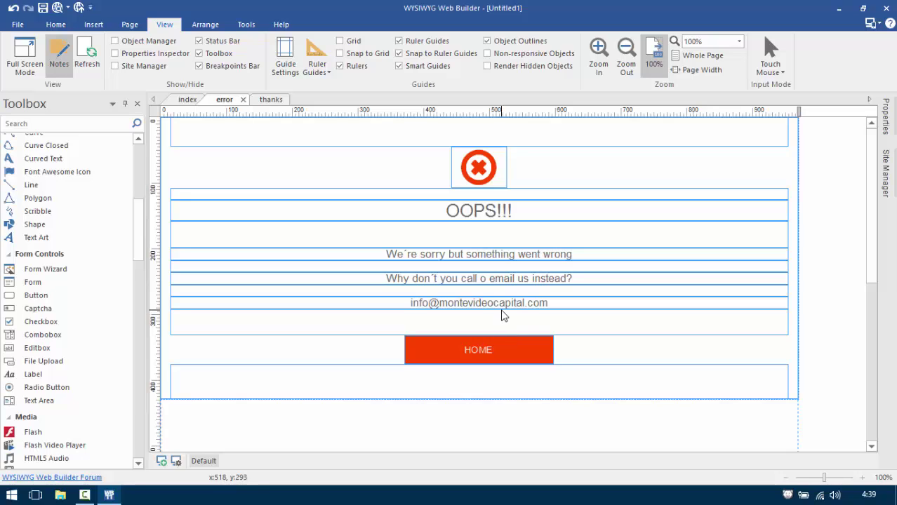
Include min-width in media queries and add 320 px and 480 px max-width breakpoints.
left_click(176, 462)
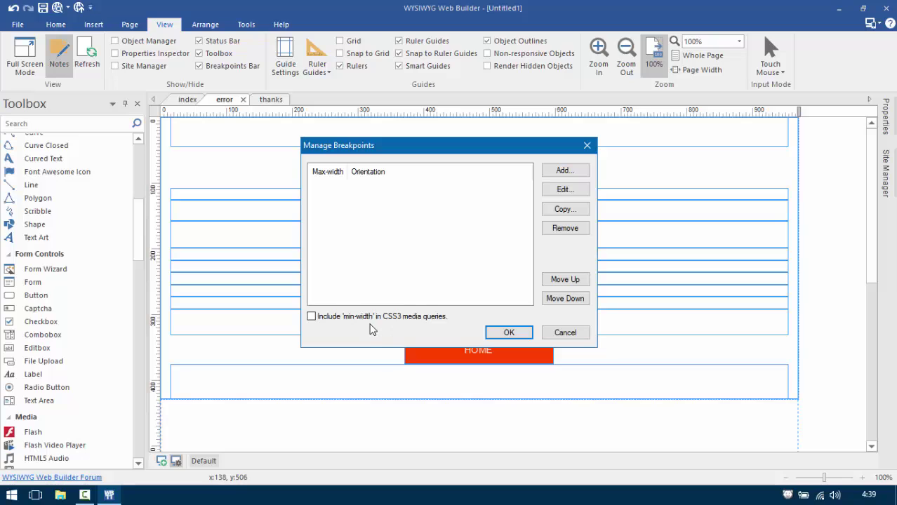
left_click(311, 317)
left_click(562, 172)
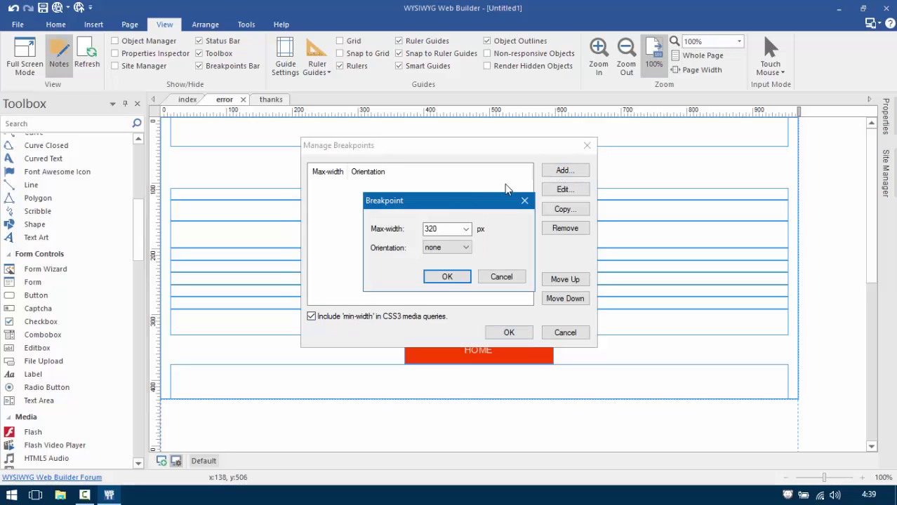
left_click(447, 277)
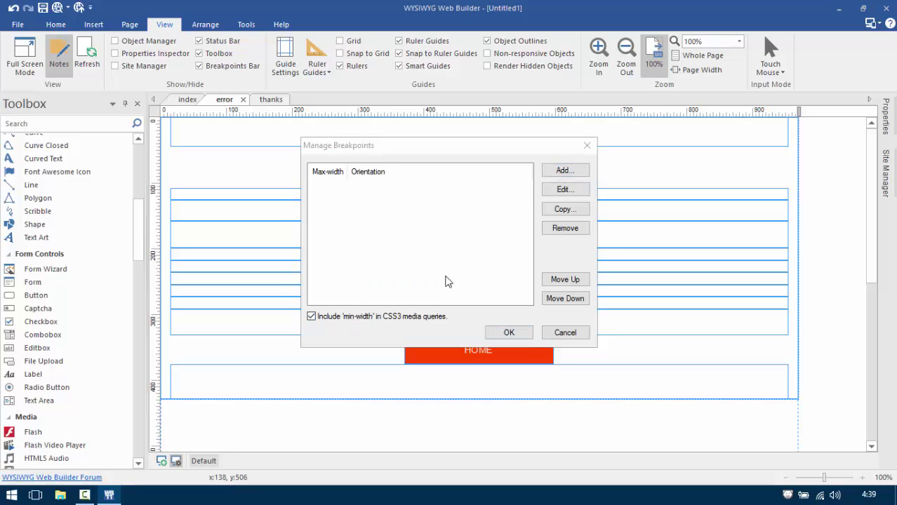
left_click(564, 173)
left_click(466, 228)
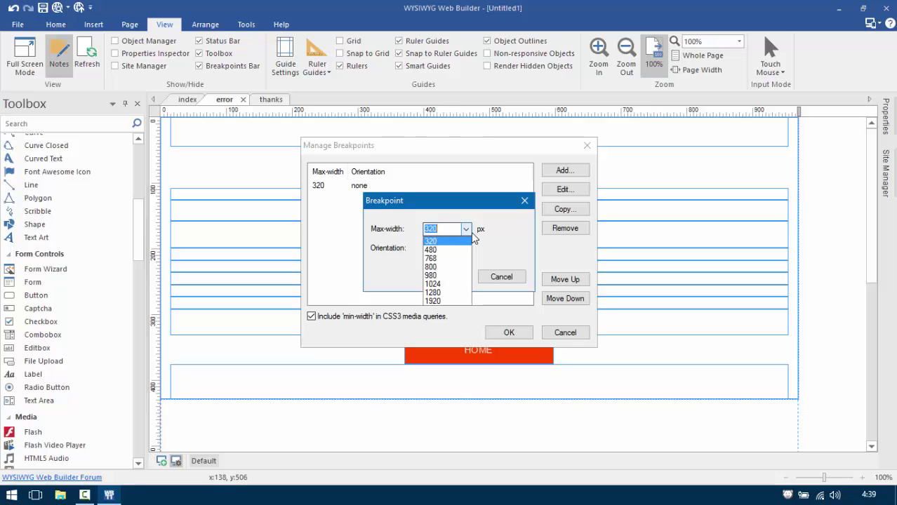
left_click(436, 244)
left_click(445, 276)
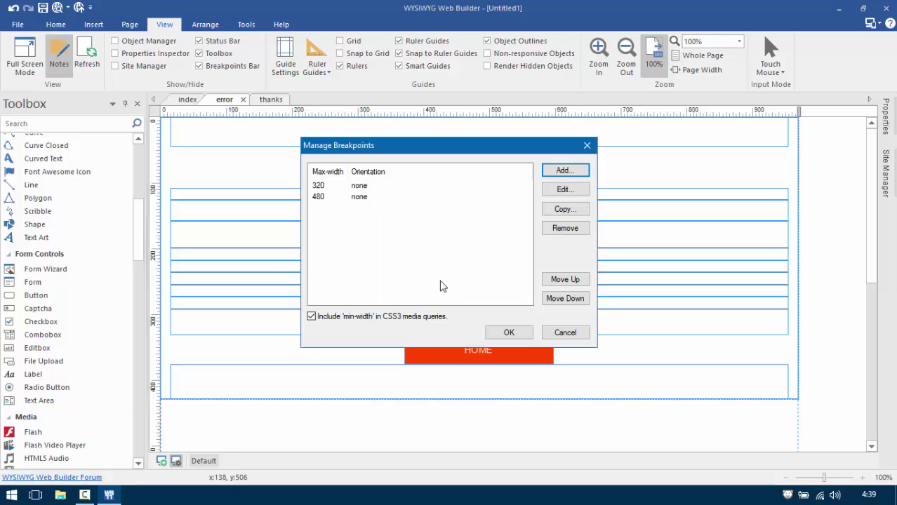
Add 768 px and 800 px max-width breakpoints.
left_click(565, 170)
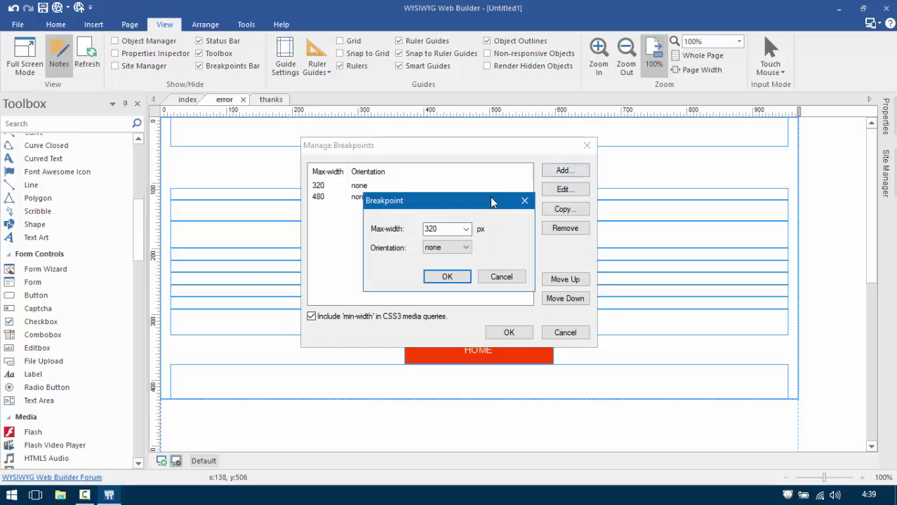
left_click(466, 230)
left_click(435, 258)
left_click(448, 277)
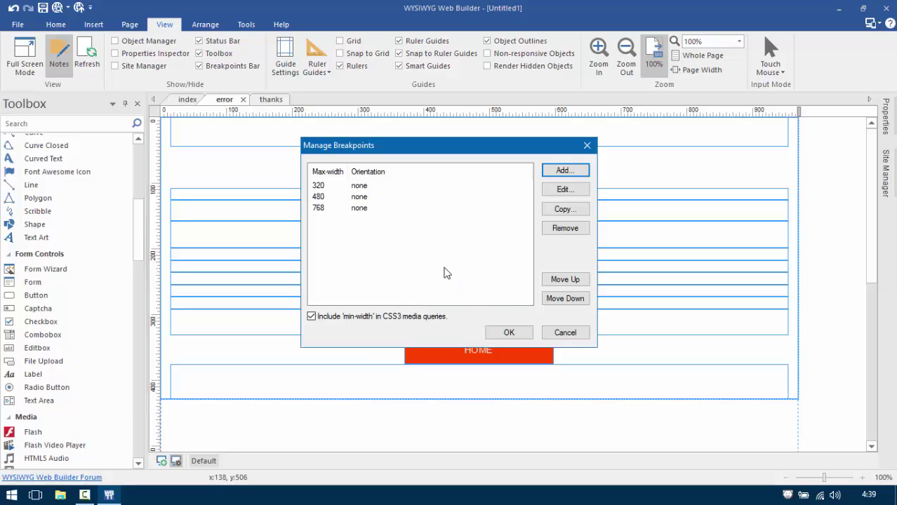
left_click(565, 171)
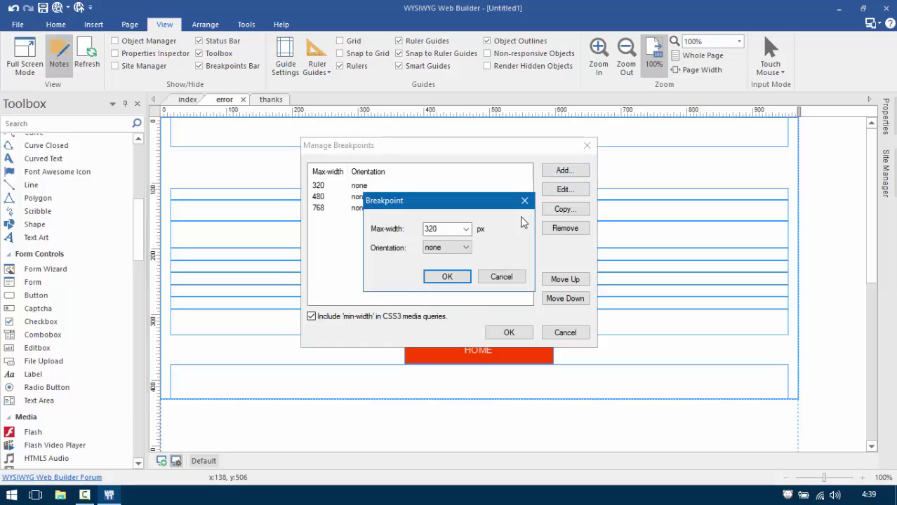
left_click(467, 230)
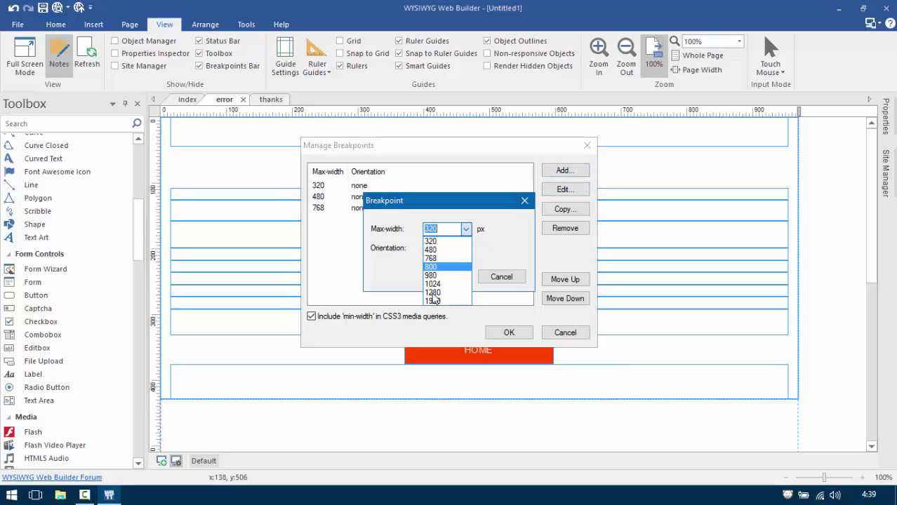
left_click(434, 269)
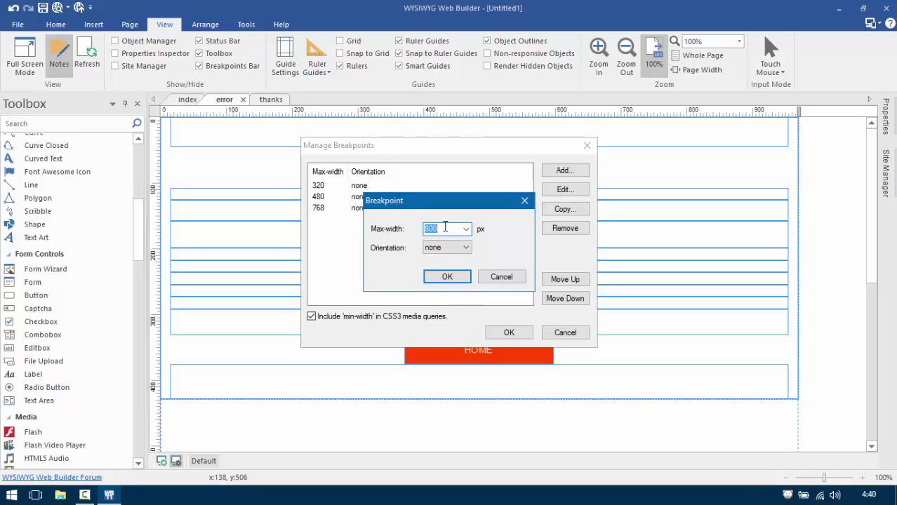
left_click(447, 276)
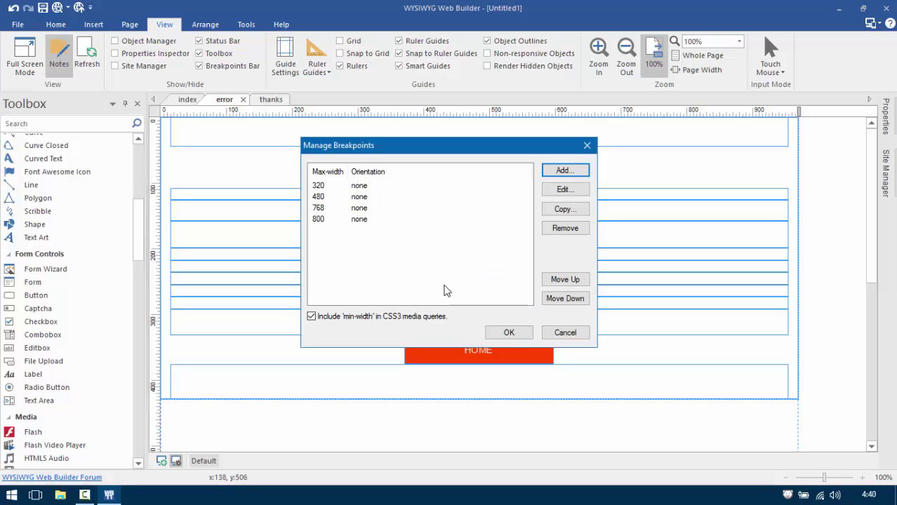
Confirm the breakpoint list and step through the 320, 480, 768 and 800 px layouts.
left_click(519, 335)
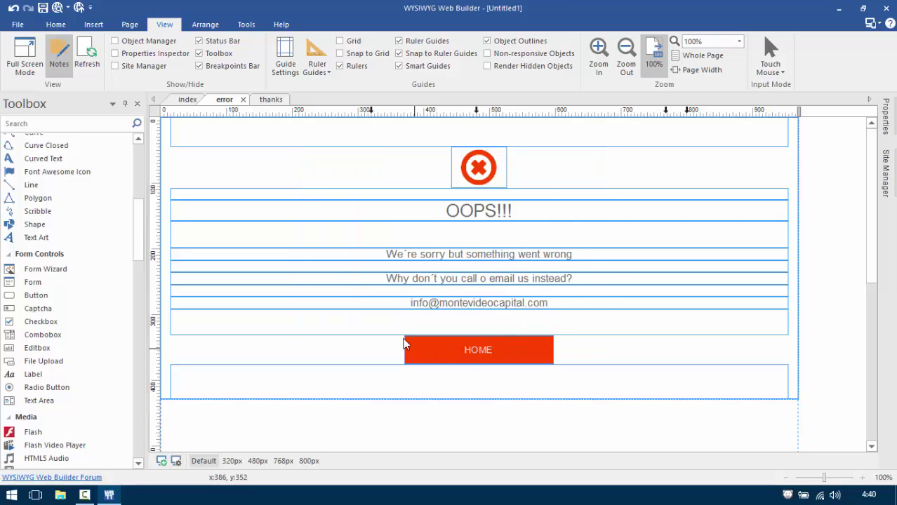
left_click(233, 461)
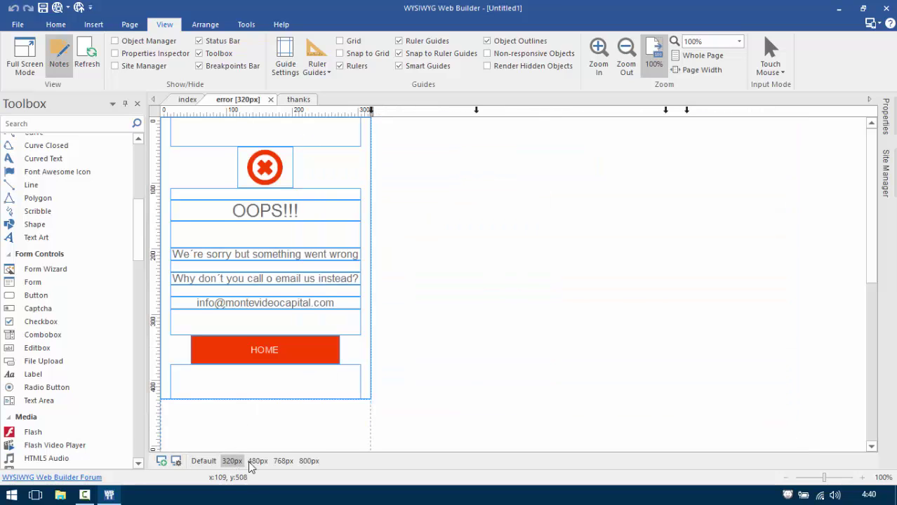
left_click(257, 461)
left_click(284, 462)
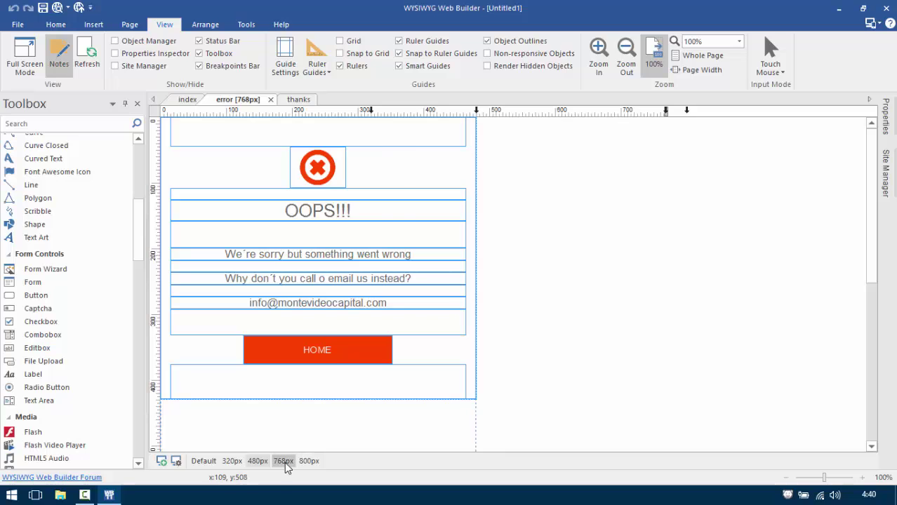
left_click(309, 461)
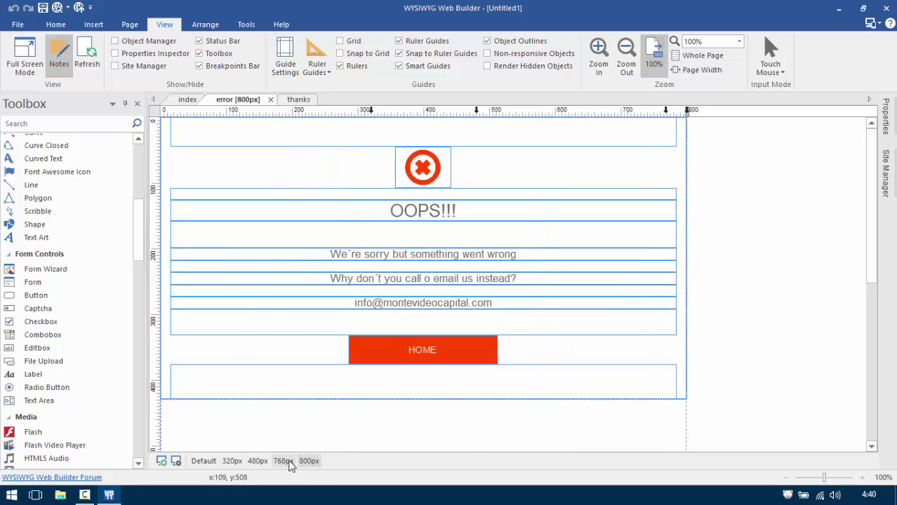
left_click(283, 464)
left_click(249, 463)
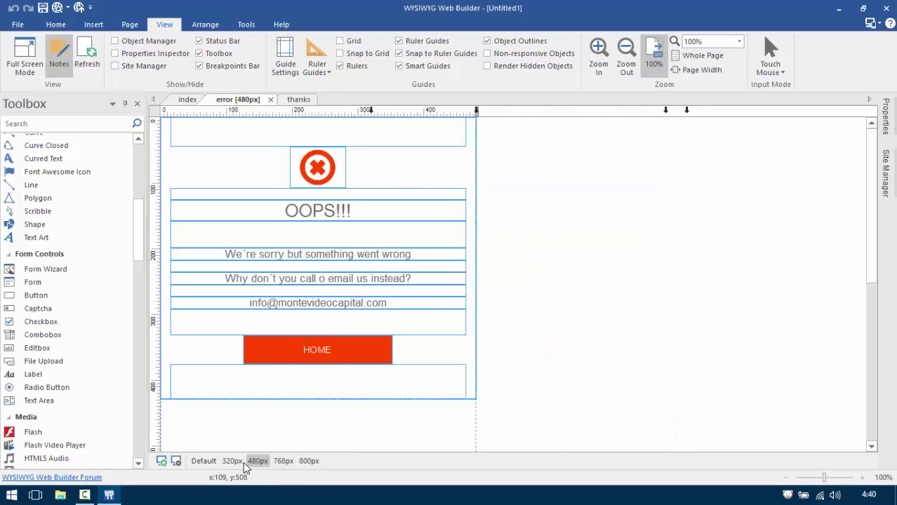
left_click(231, 461)
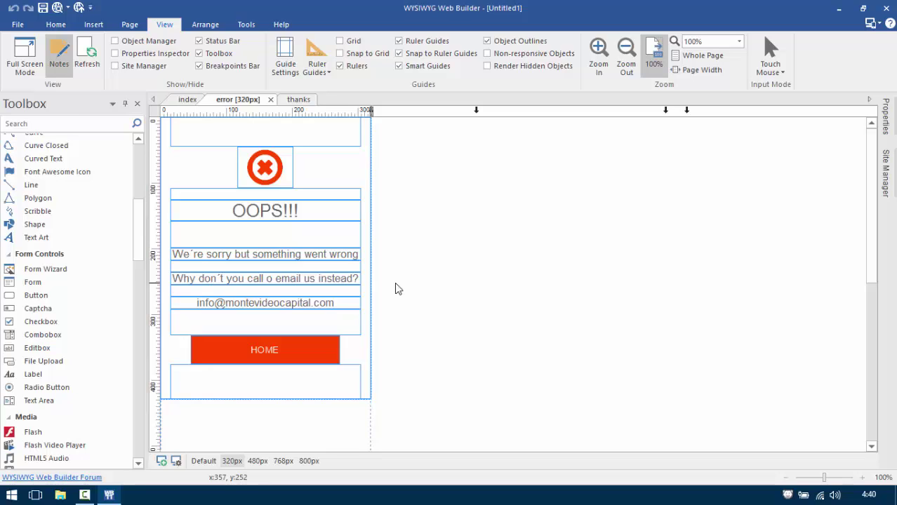
Recheck the page at 480, 768, 800 and 320 px, then return to Default.
left_click(257, 462)
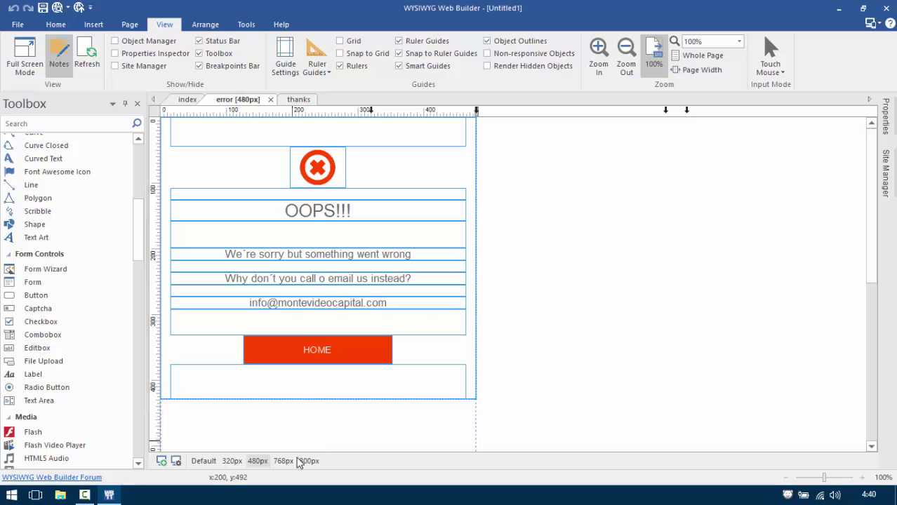
left_click(284, 461)
left_click(308, 462)
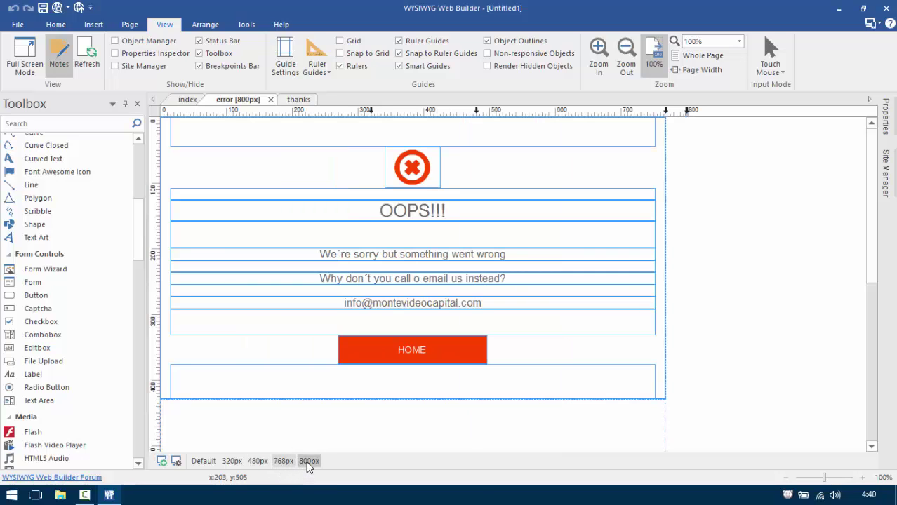
left_click(257, 461)
left_click(232, 461)
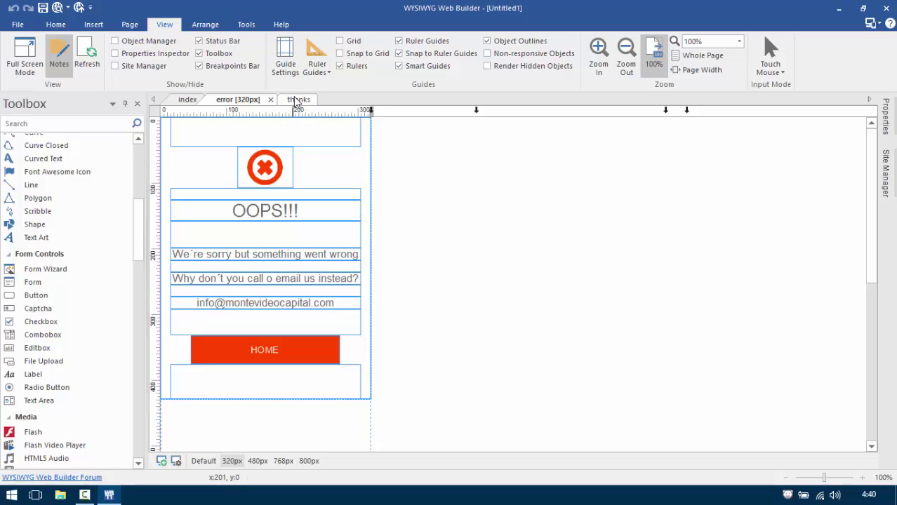
left_click(203, 461)
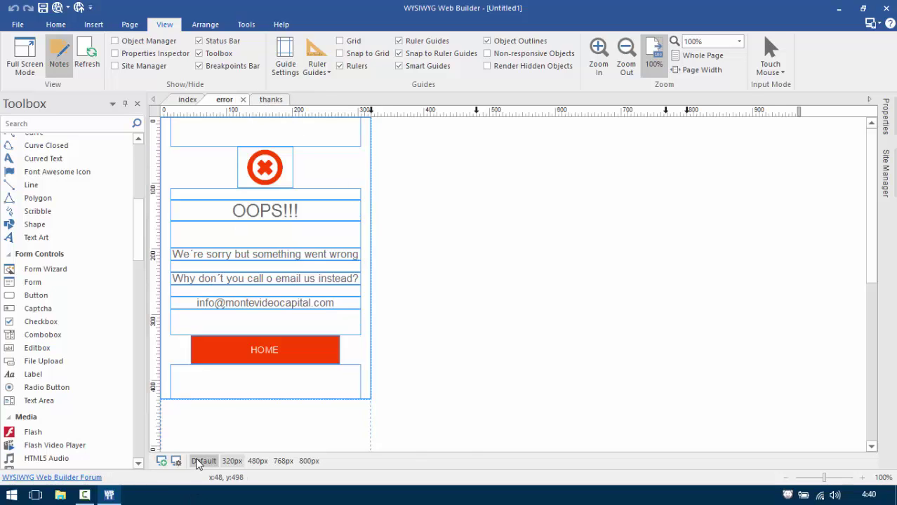
Place a Font Awesome icon in the upper middle of the thanks page.
left_click(271, 100)
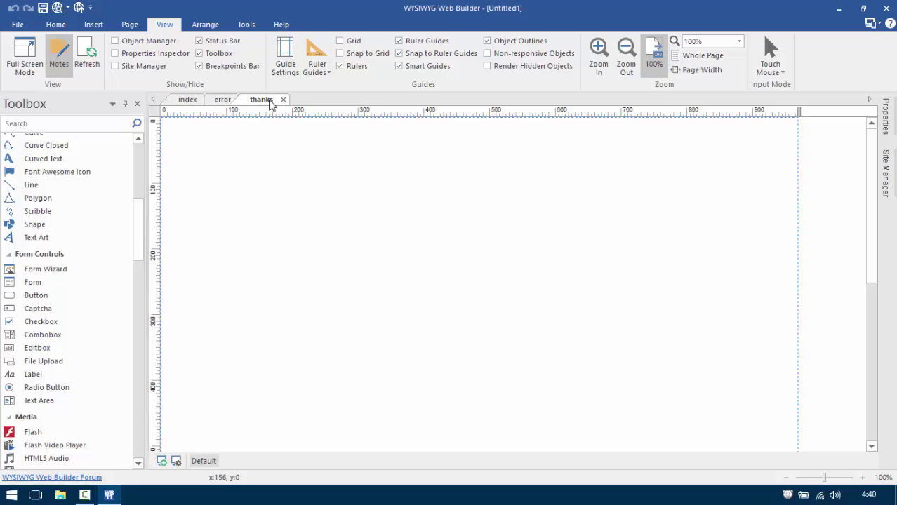
left_click(56, 172)
left_click(426, 194)
left_click_drag(489, 240, 489, 240)
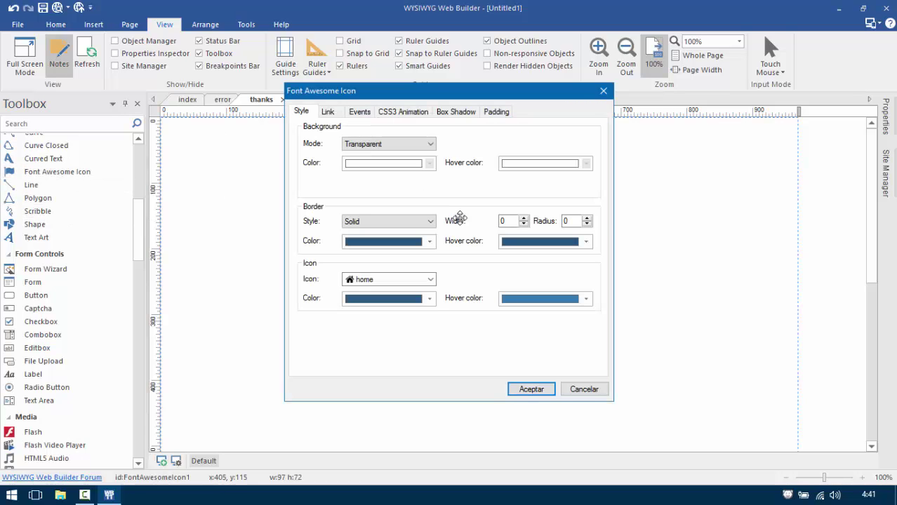
Make the icon a borderless orange-red check-square-o and nudge it slightly up.
left_click(366, 222)
left_click(363, 233)
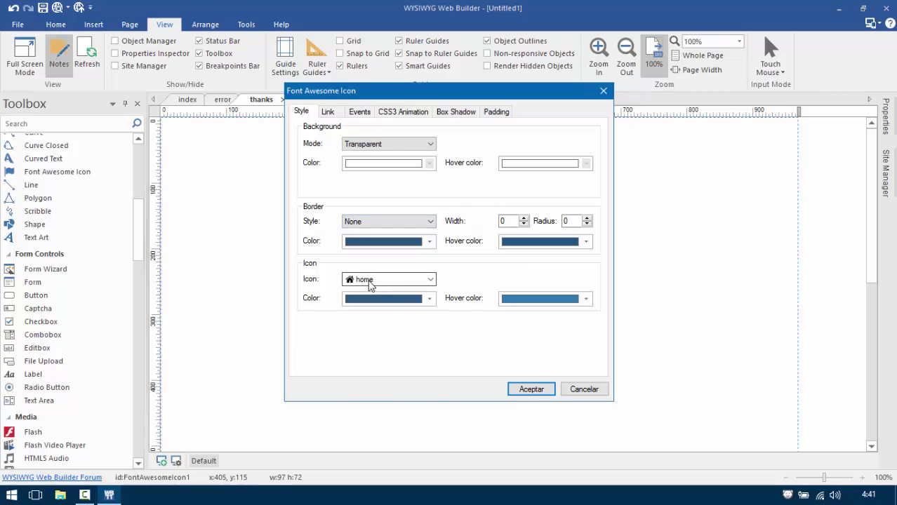
left_click(370, 279)
left_click_drag(430, 380, 421, 339)
left_click(391, 319)
left_click(393, 300)
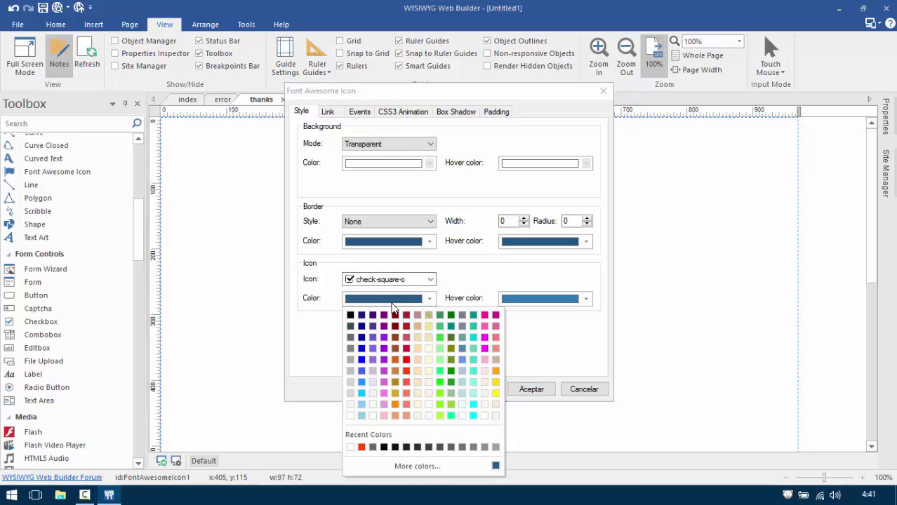
left_click(411, 369)
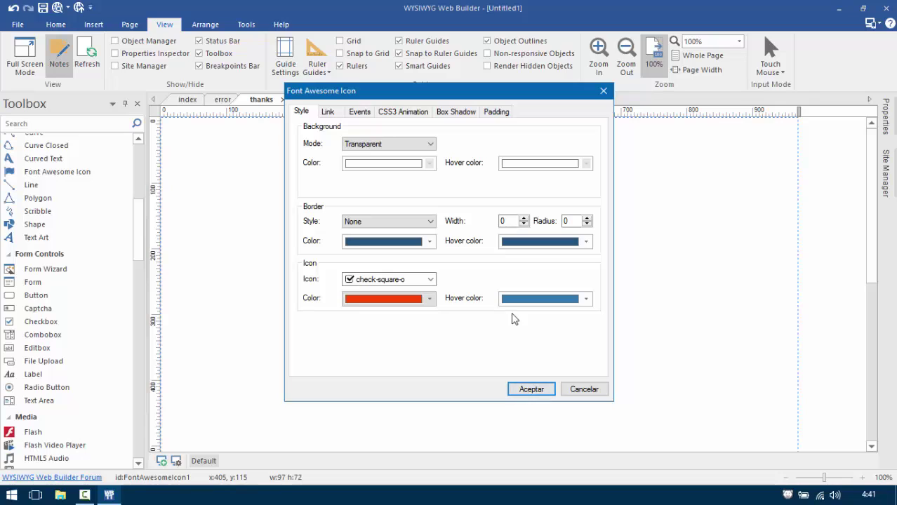
left_click(524, 389)
left_click_drag(452, 237, 393, 245)
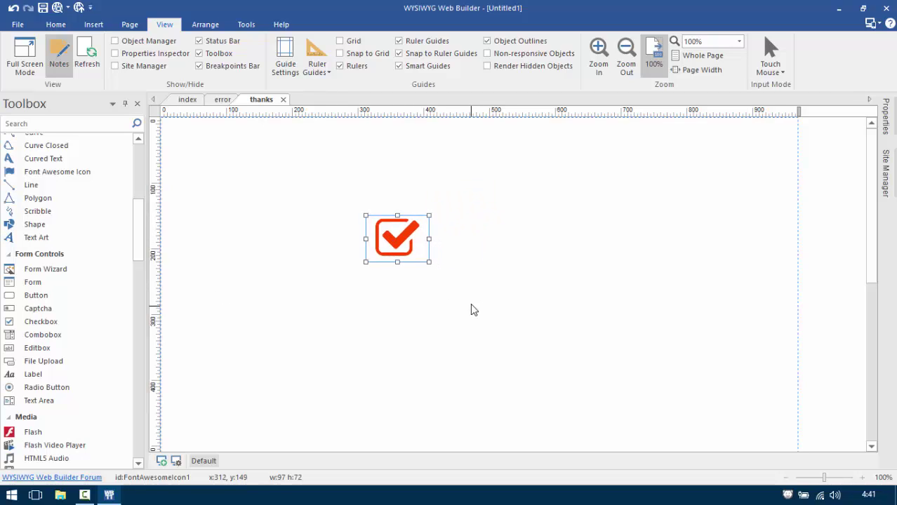
Add a text box below the check icon and select its placeholder text.
scroll(140, 203, "up", 6)
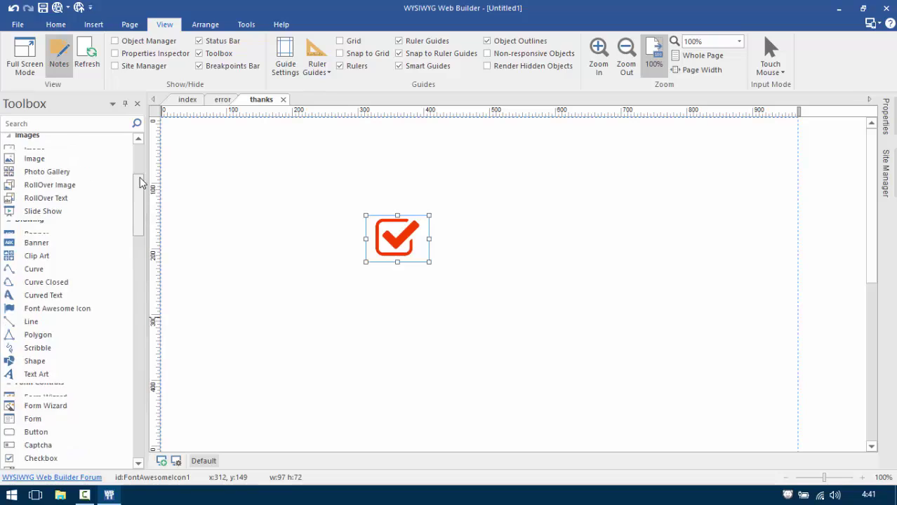
left_click(72, 247)
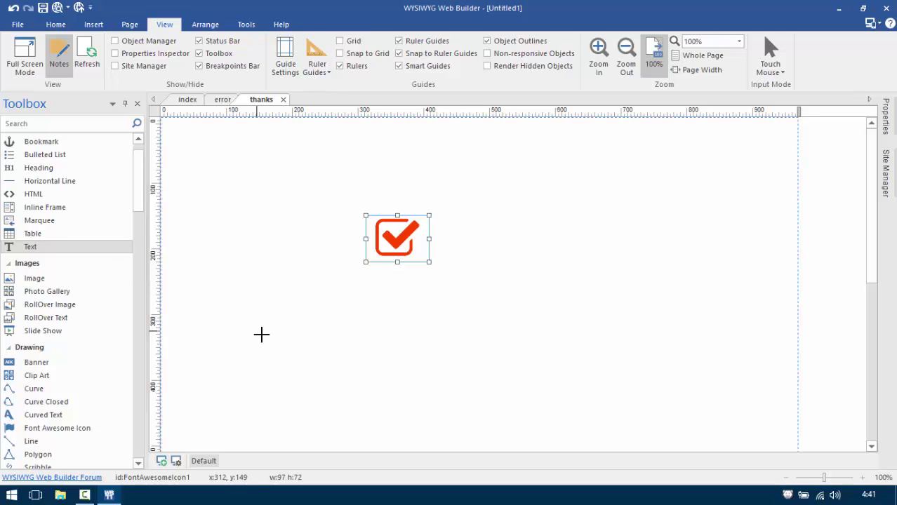
left_click(302, 316)
double_click(460, 317)
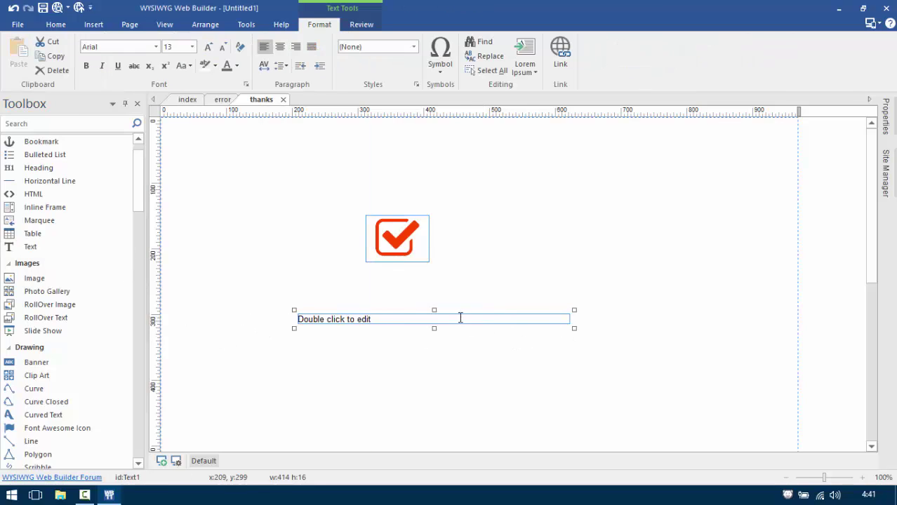
triple_click(329, 320)
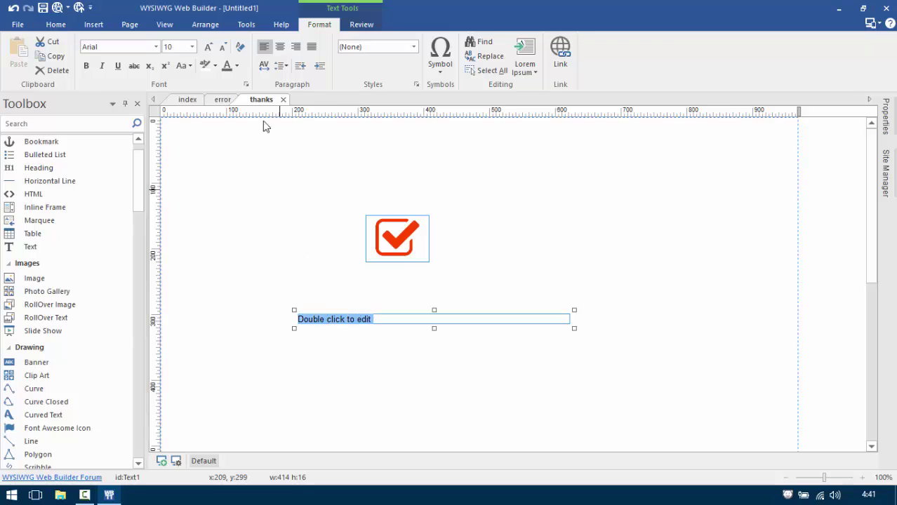
Make the text box 18 pt and centered, reading 'Thank You!!'.
left_click(192, 47)
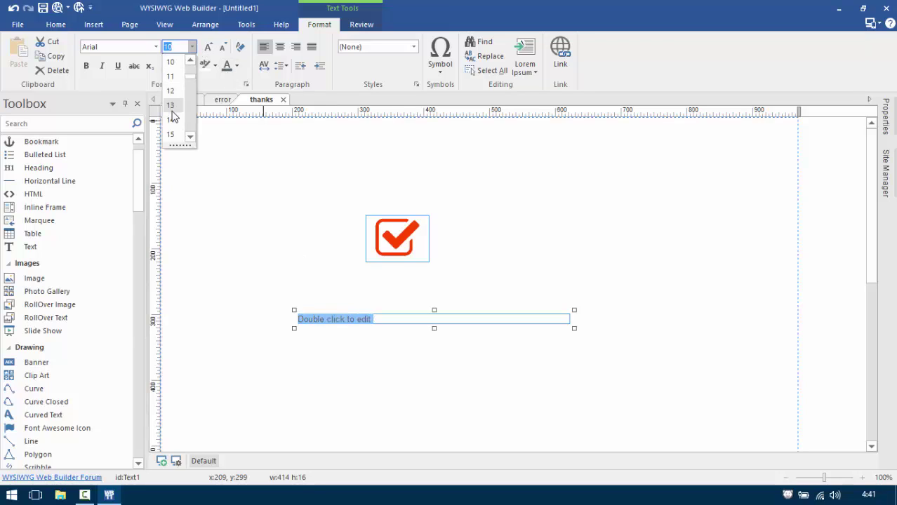
scroll(190, 132, "down", 1)
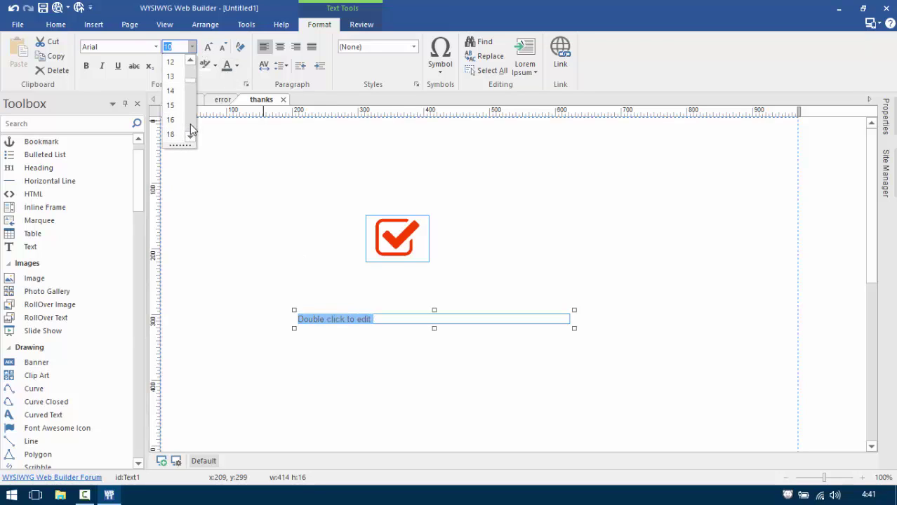
left_click(180, 135)
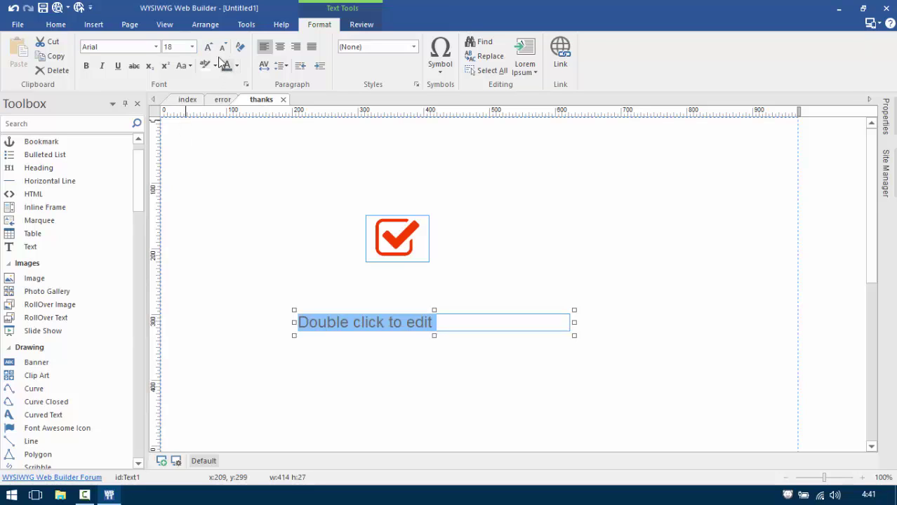
left_click(279, 46)
triple_click(414, 324)
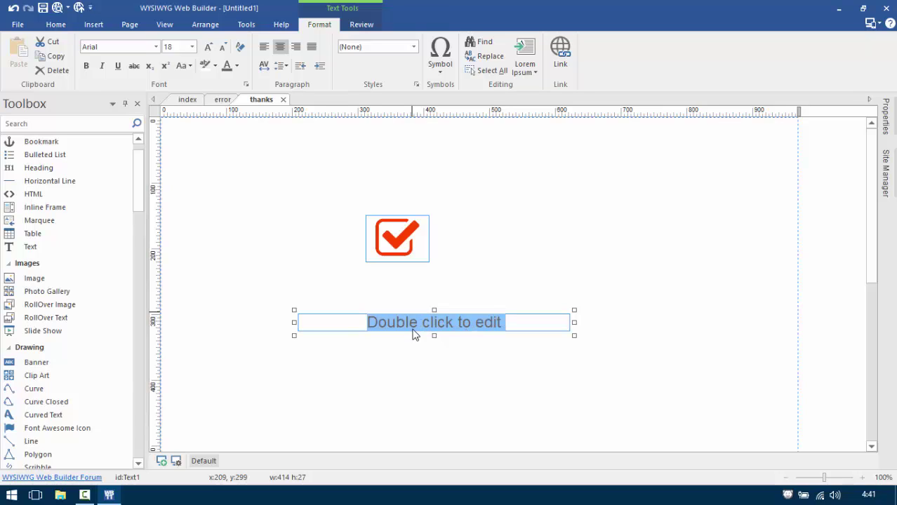
type("Thank")
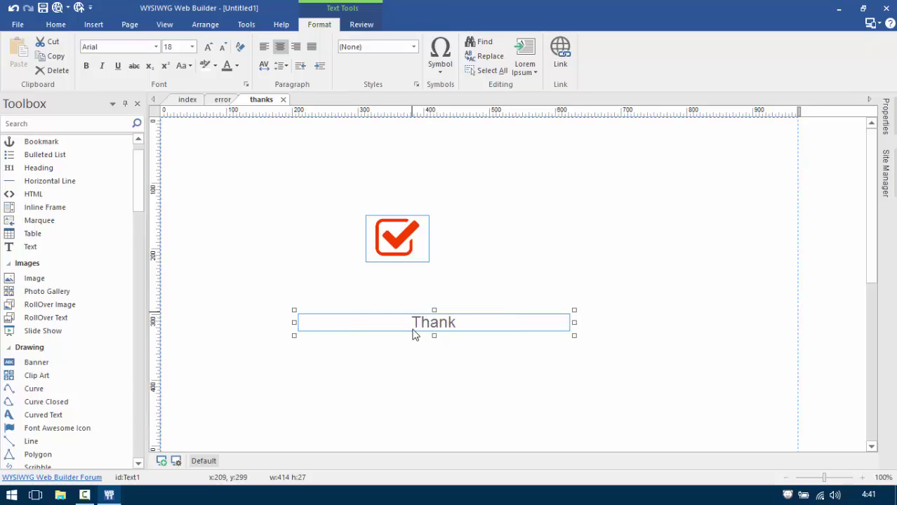
type(" You!!")
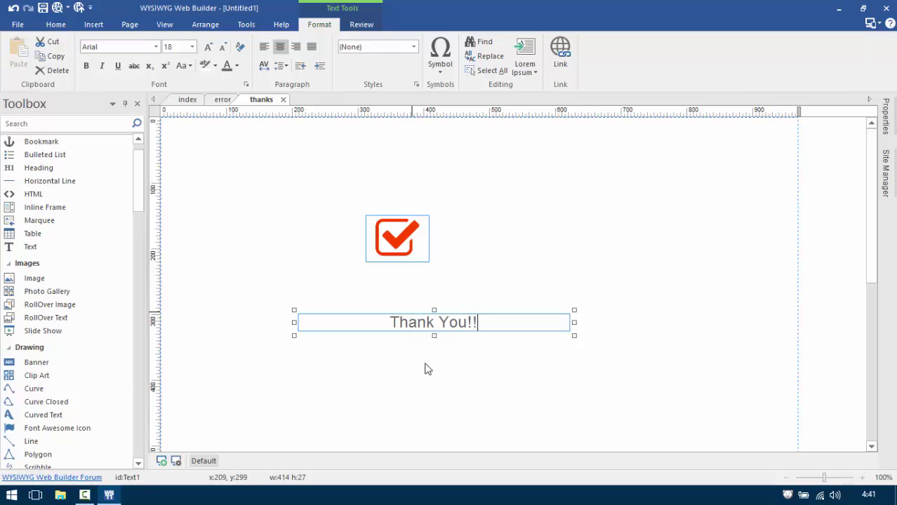
left_click(425, 367)
left_click(431, 325)
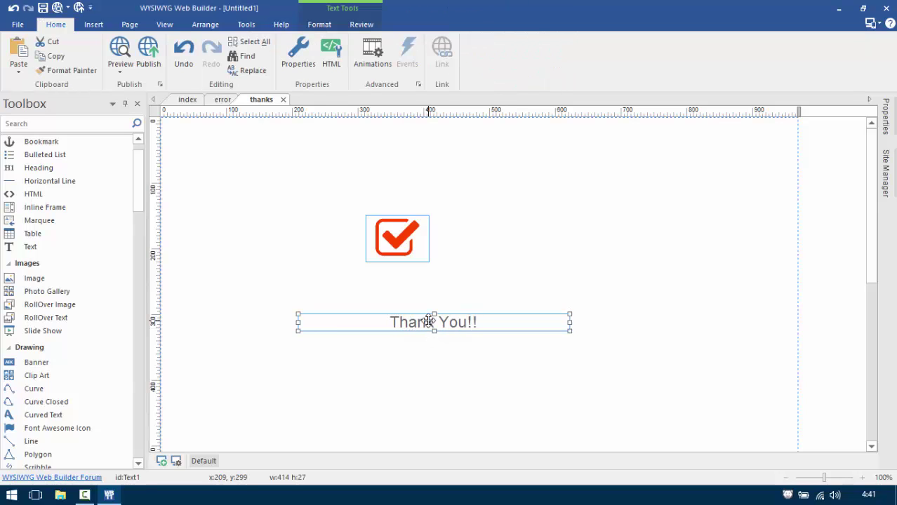
Paste a copy of the title below it and retype it as 'Your message has been successfully sent'.
key("ctrl+v")
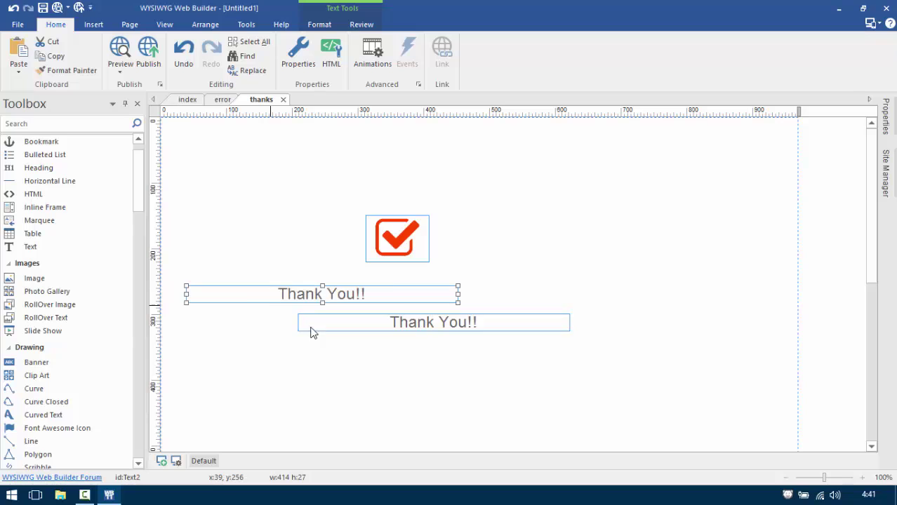
left_click_drag(393, 297, 481, 382)
double_click(480, 379)
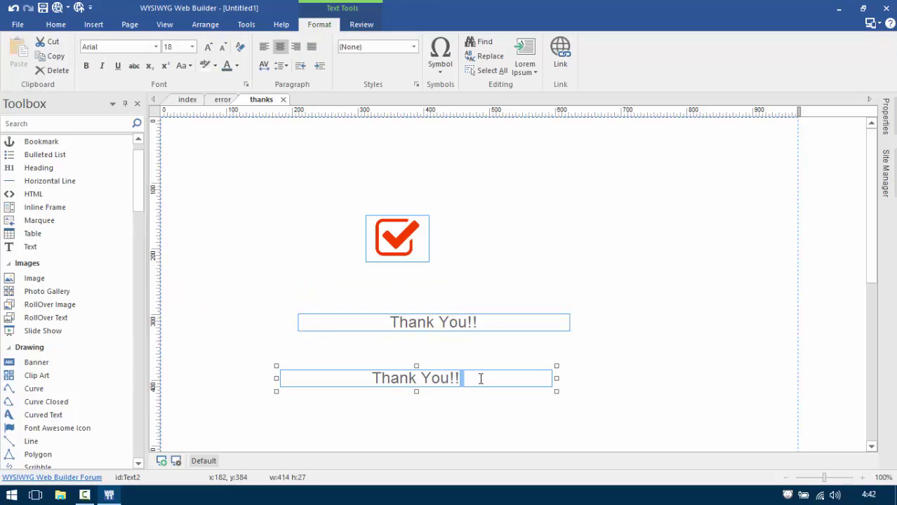
key("ctrl+a")
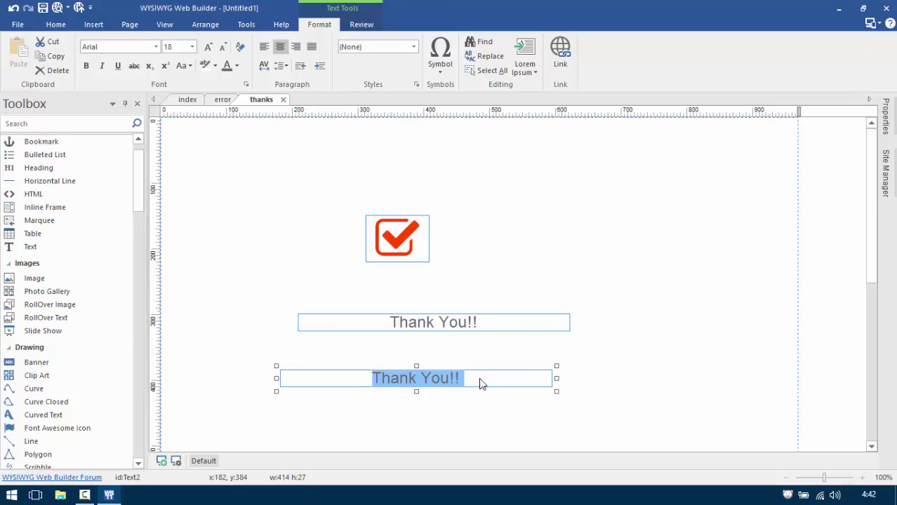
type("Yo")
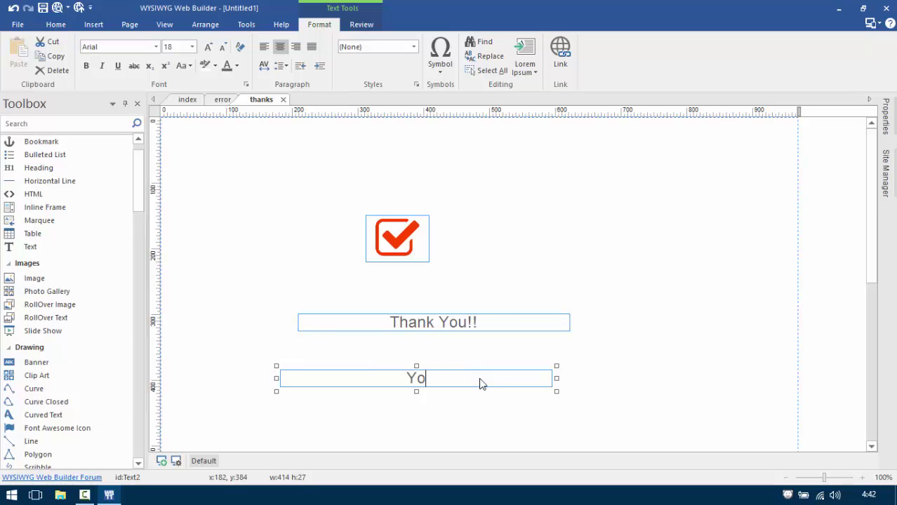
type("ur mes")
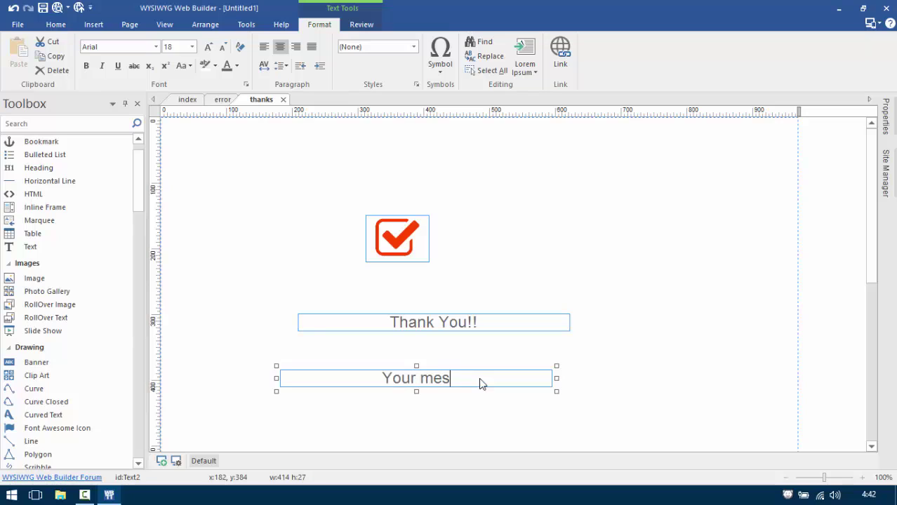
type("sage has been s")
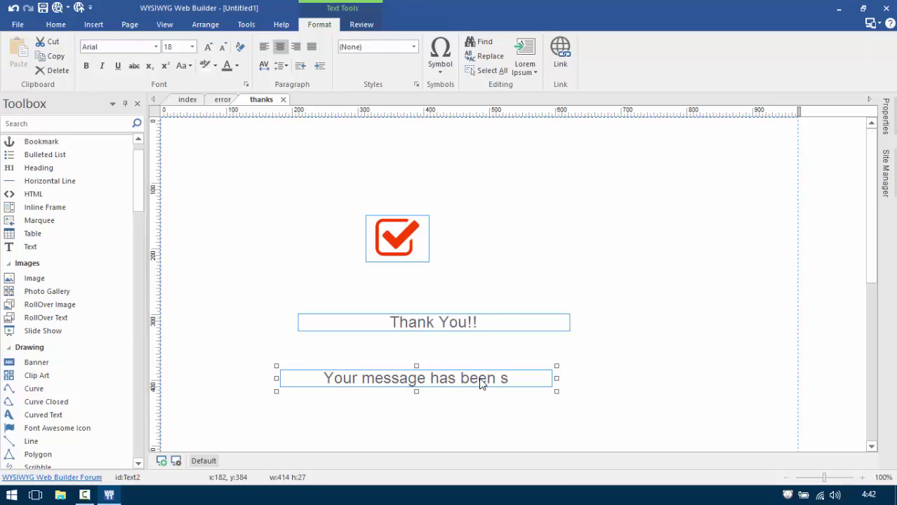
type("uccessfully")
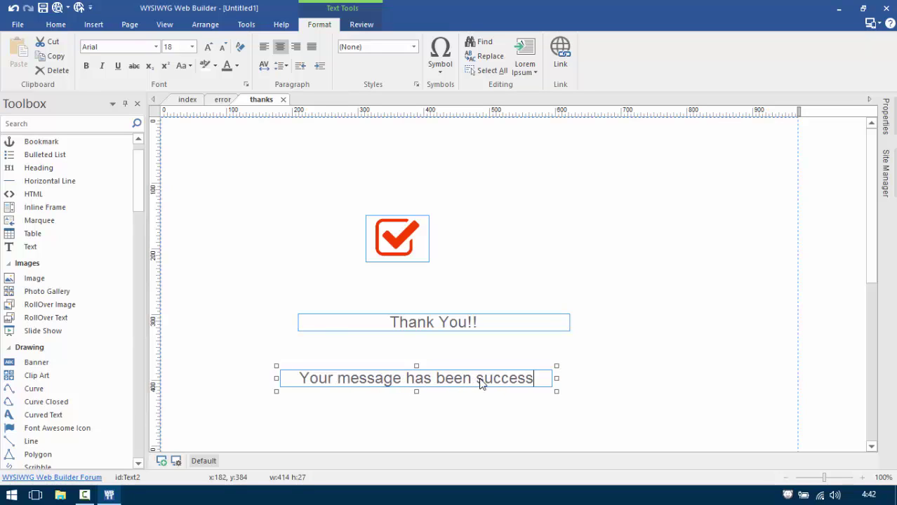
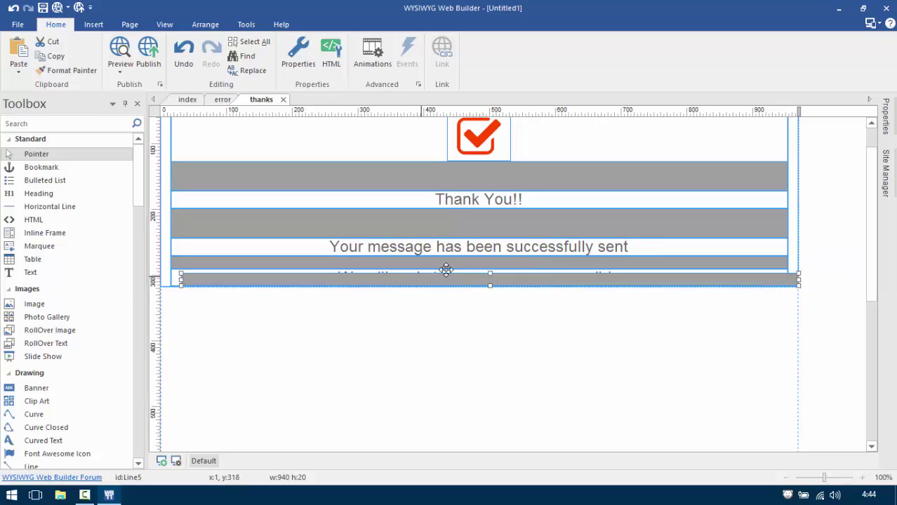
Copy the red HOME button from the error page and place it below the messages on the thanks page.
scroll(460, 365, "down", 5)
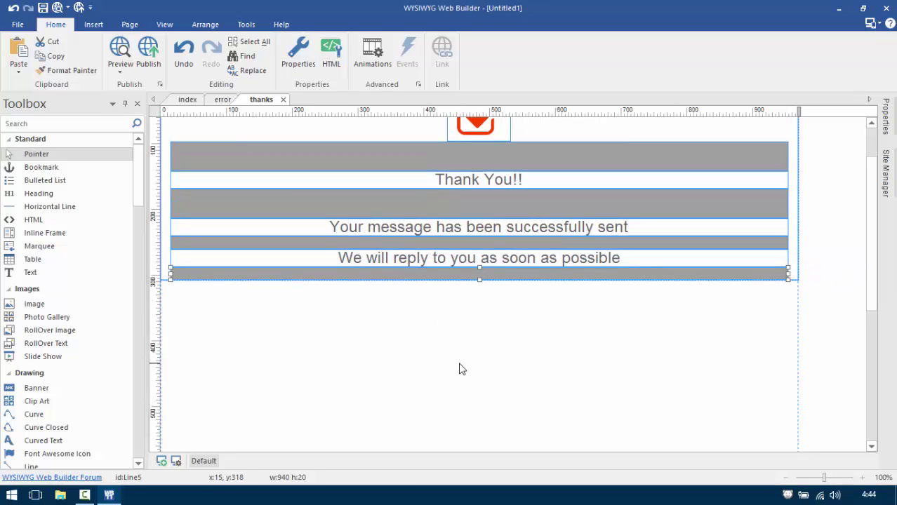
scroll(460, 369, "up", 6)
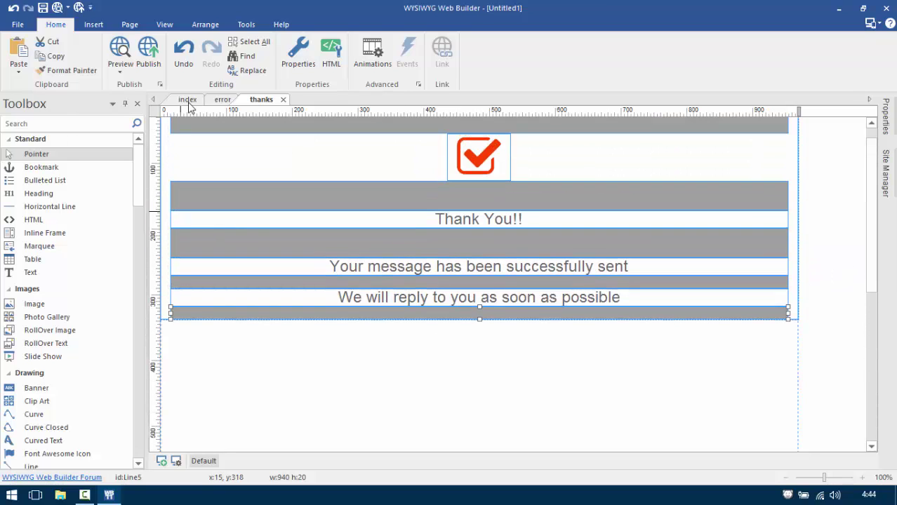
left_click(222, 99)
left_click(444, 341)
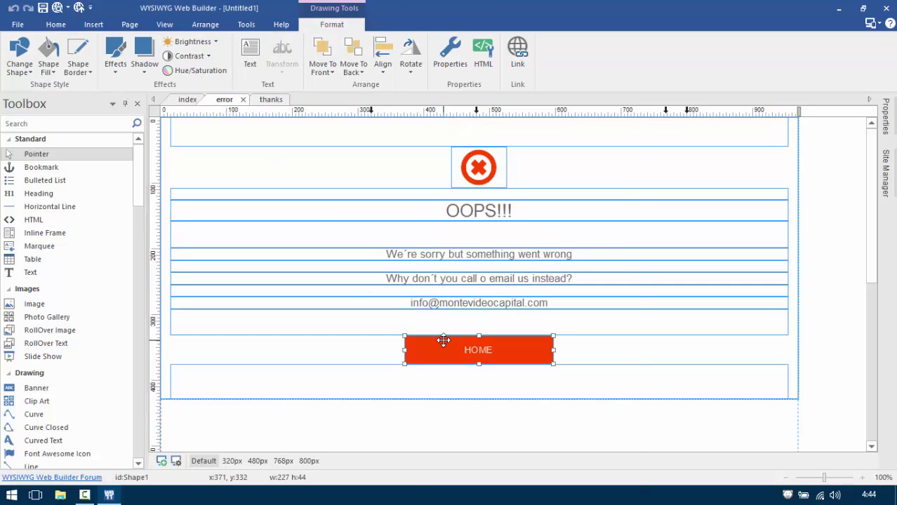
right_click(444, 340)
left_click(471, 28)
left_click(186, 100)
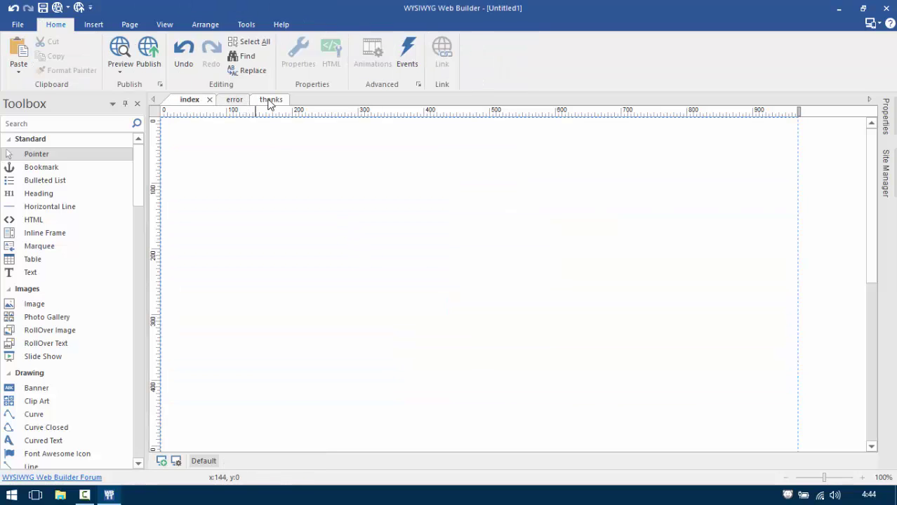
left_click(270, 99)
right_click(466, 363)
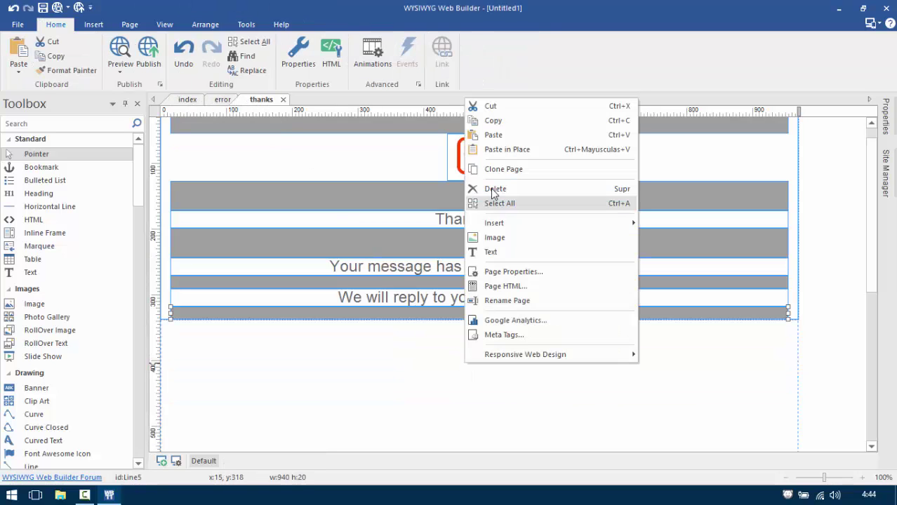
left_click(484, 136)
mouse_move(574, 156)
left_mouse_down()
mouse_move(626, 349)
mouse_move(461, 321)
mouse_move(463, 302)
mouse_move(837, 308)
mouse_move(575, 321)
mouse_move(573, 337)
left_mouse_up()
Make the grey spacers around the HOME button taller, the upper one from 20 to 45.
left_click(449, 314)
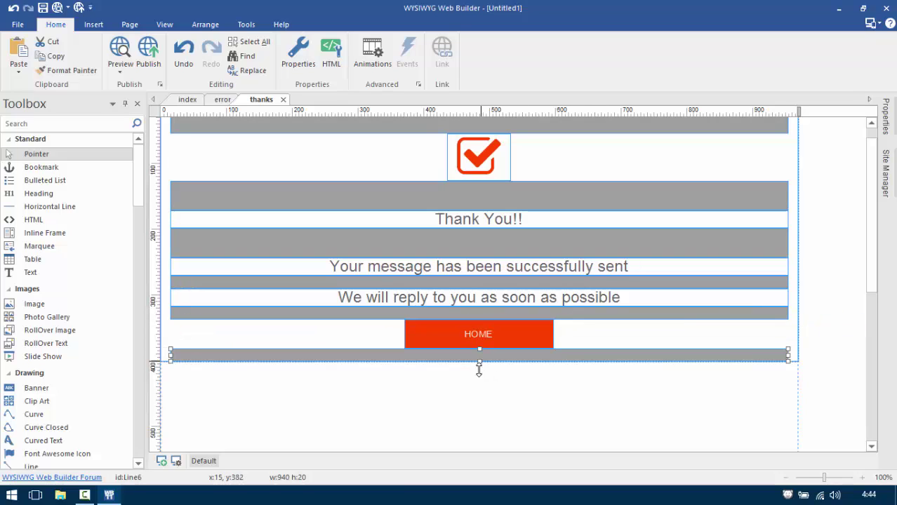
left_click_drag(478, 370, 479, 382)
left_click(475, 314)
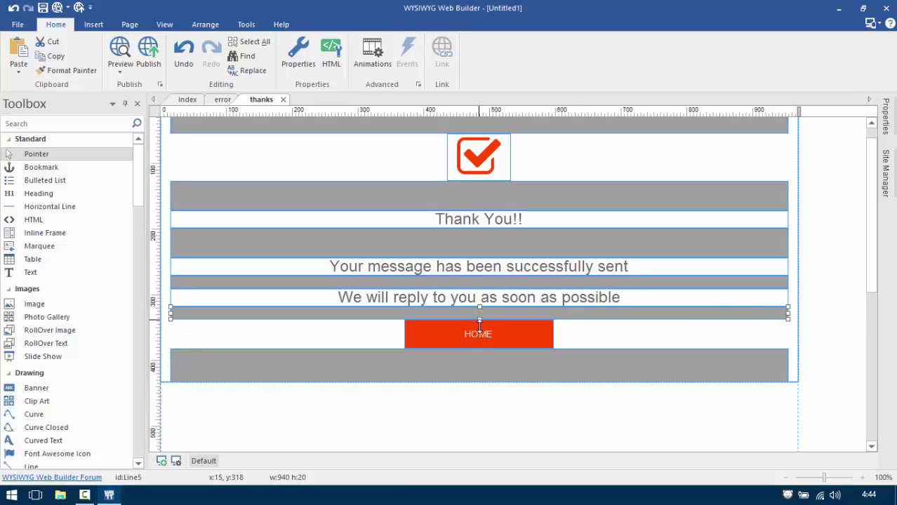
left_click_drag(479, 321, 479, 336)
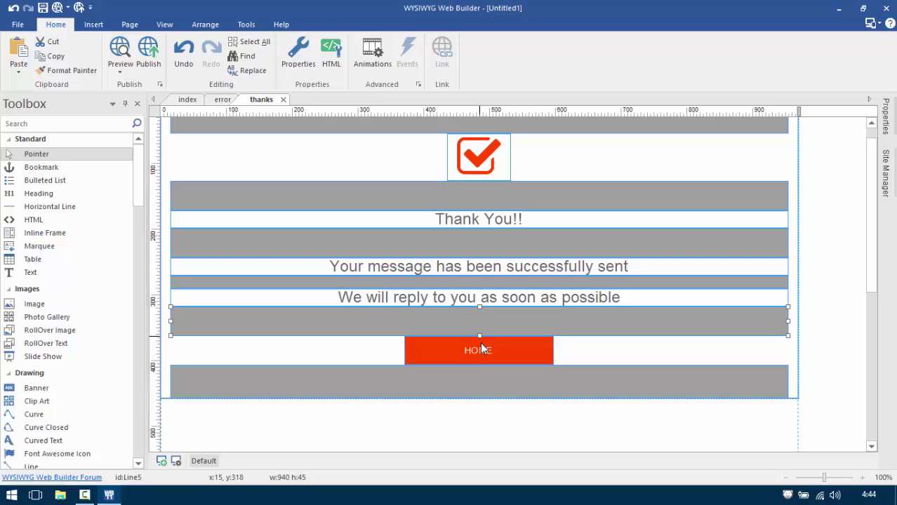
Turn the top spacer and the spacers under the icon and 'Thank You!!' white.
double_click(478, 125)
left_click(406, 143)
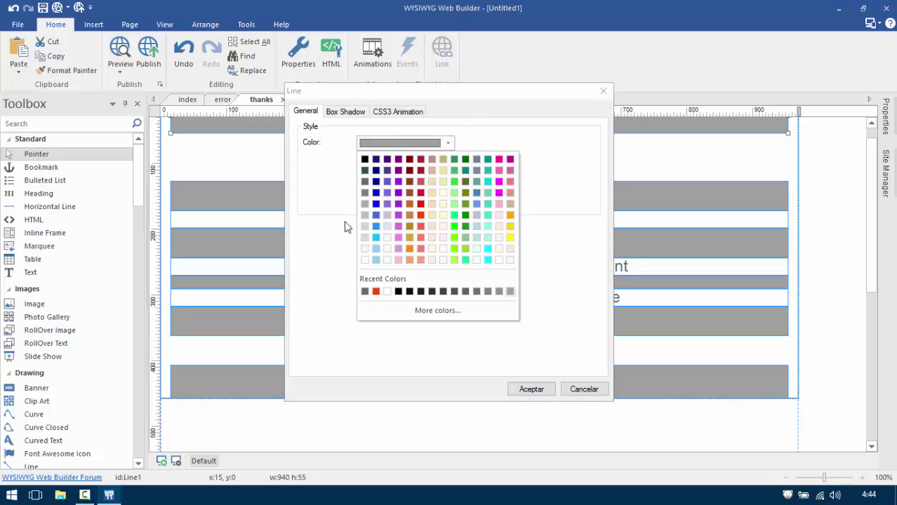
left_click(366, 261)
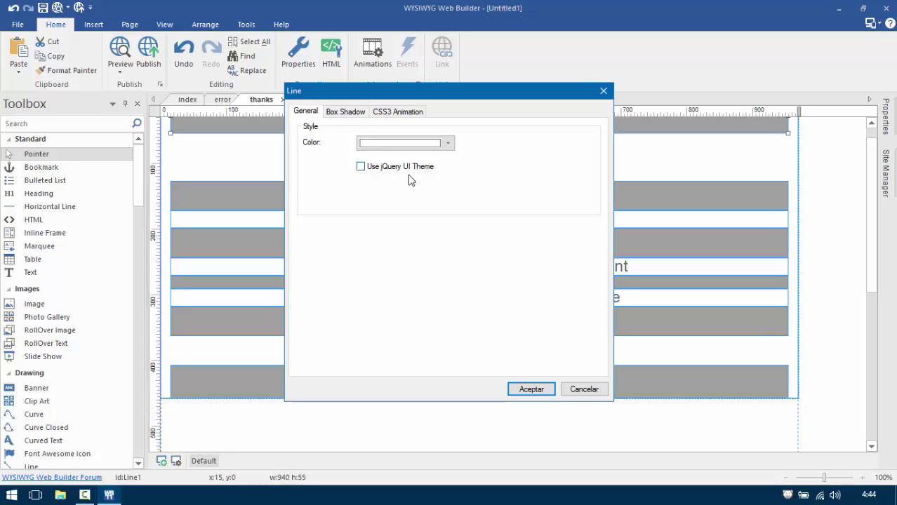
left_click(532, 390)
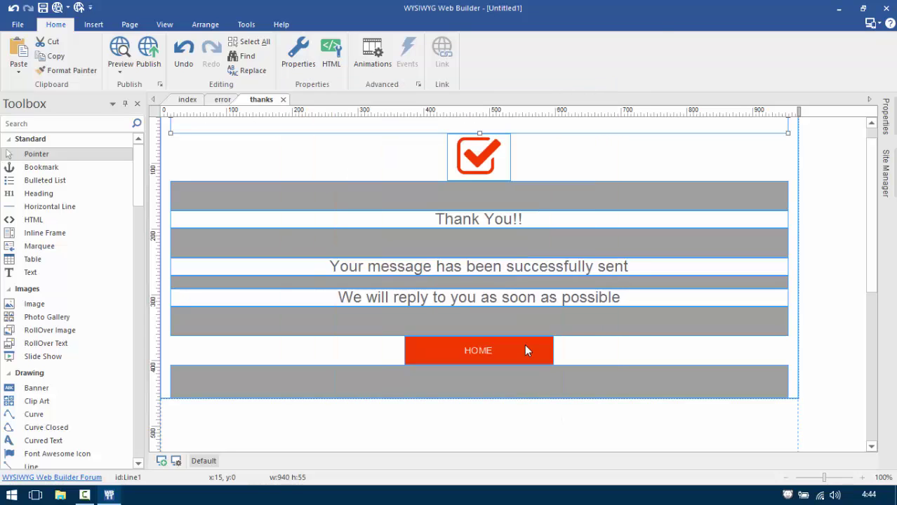
double_click(463, 192)
left_click(411, 144)
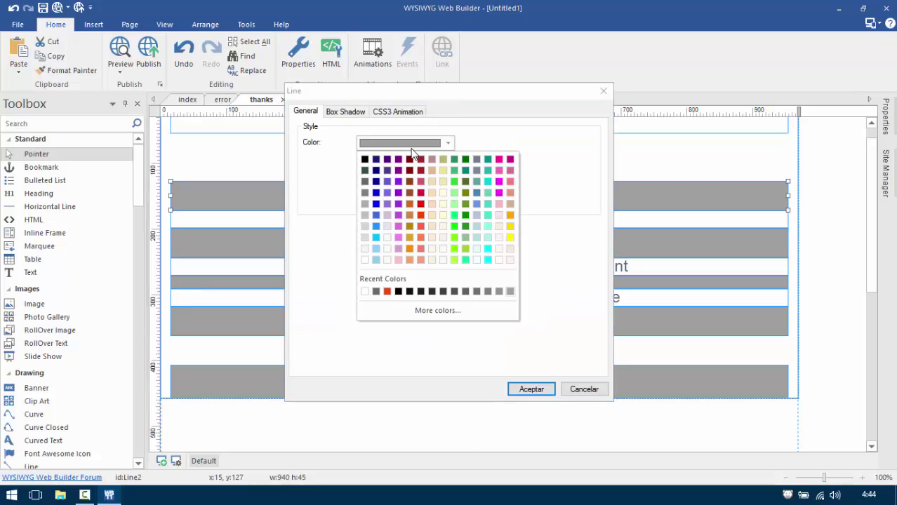
left_click(365, 260)
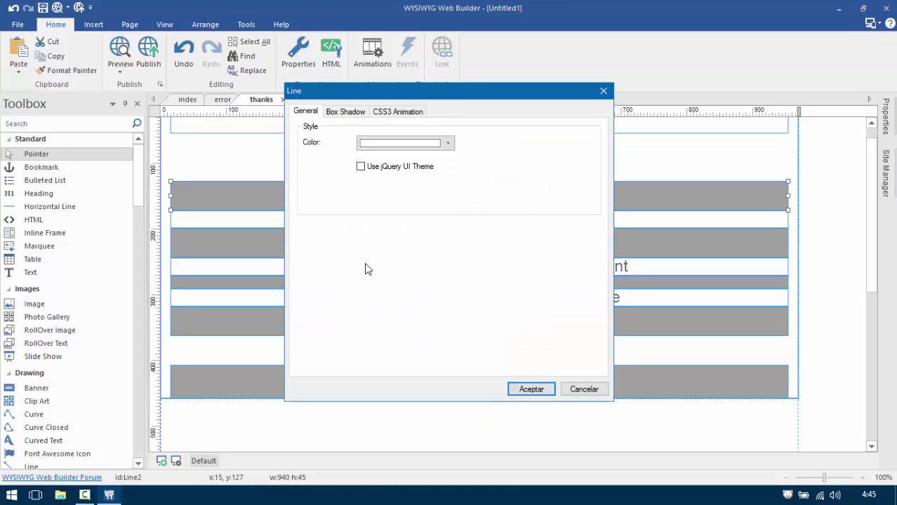
left_click(535, 390)
double_click(442, 239)
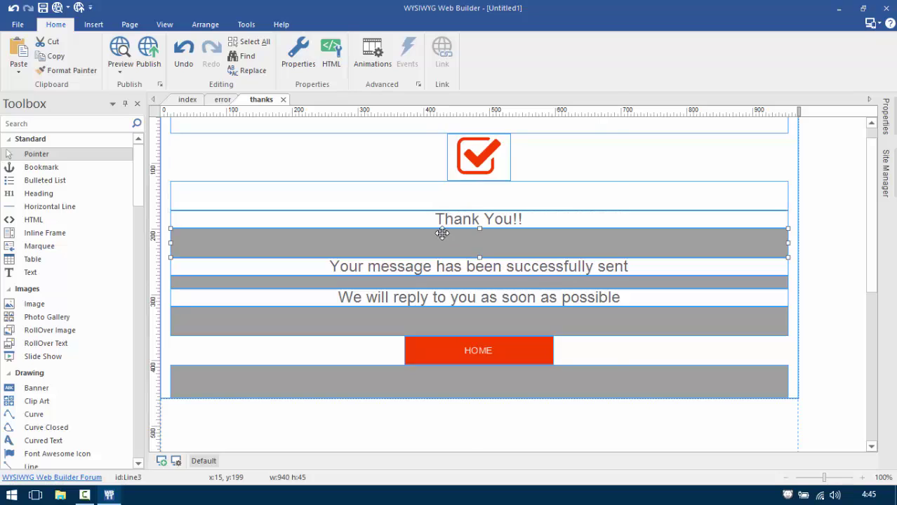
left_click(391, 150)
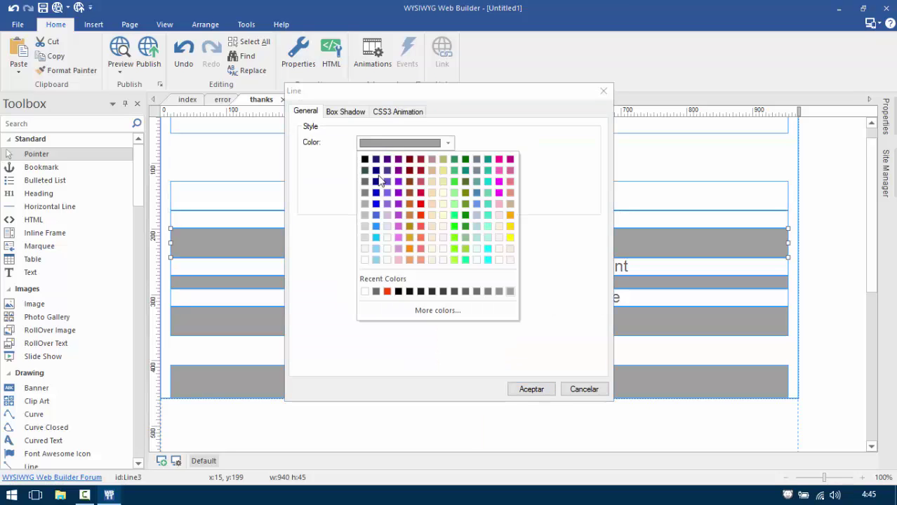
left_click(365, 261)
left_click(531, 389)
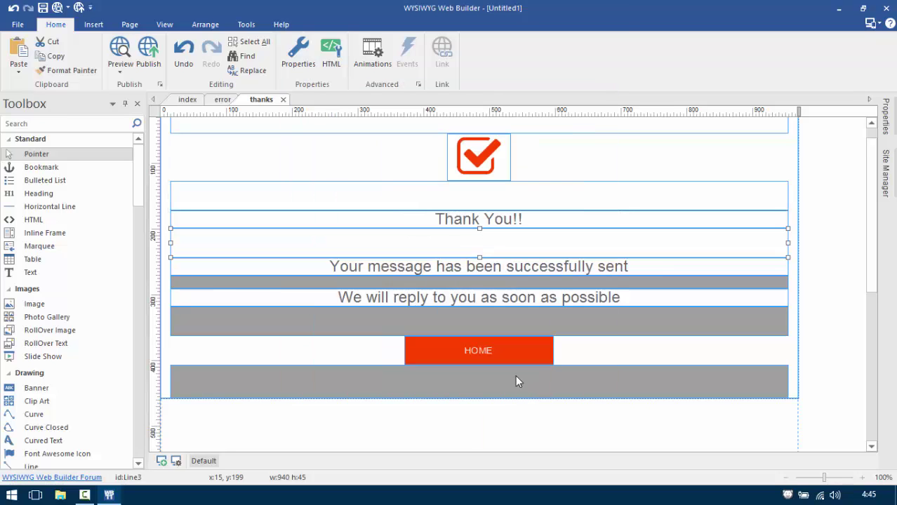
Turn the spacers under the first message, above HOME and at the bottom white.
double_click(453, 282)
left_click(366, 146)
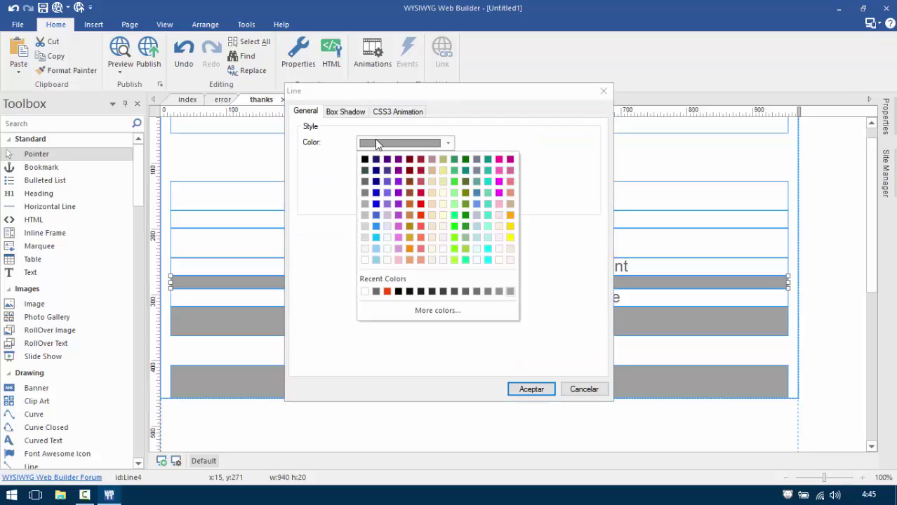
left_click(367, 294)
left_click(528, 388)
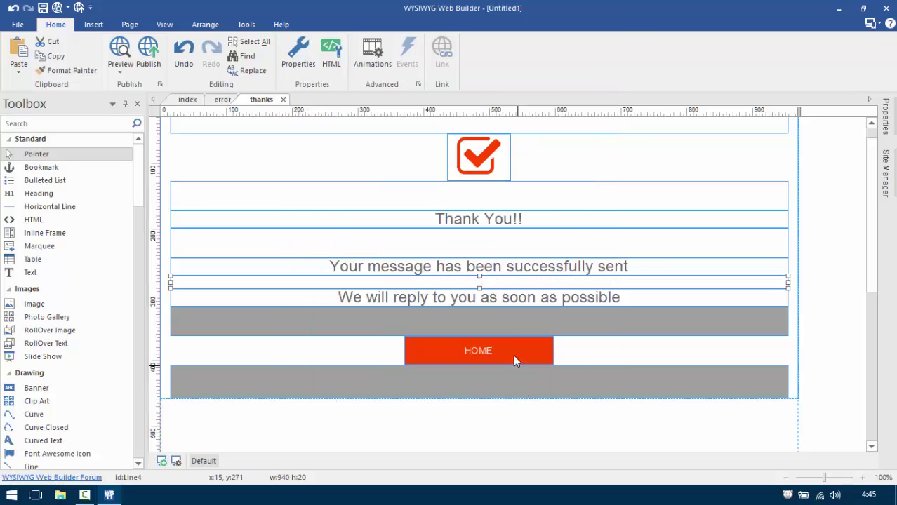
double_click(495, 321)
left_click(373, 144)
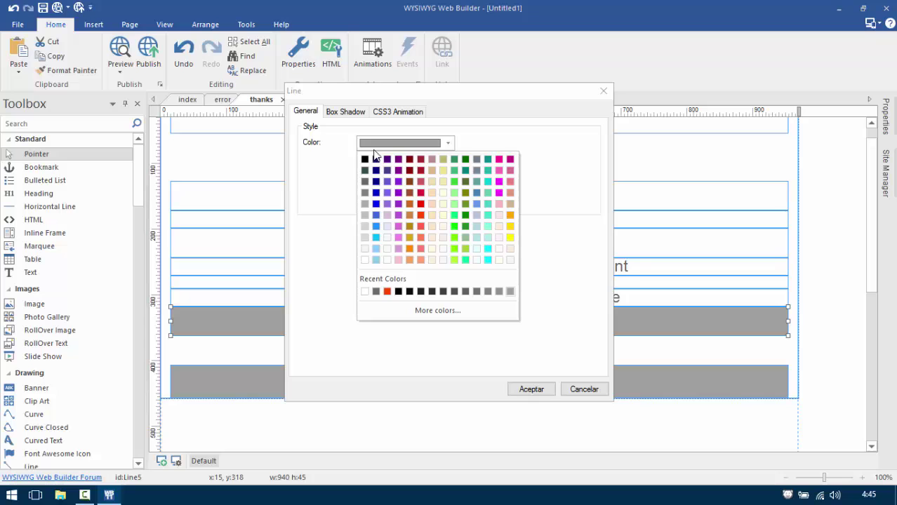
left_click(367, 294)
left_click(531, 390)
double_click(525, 384)
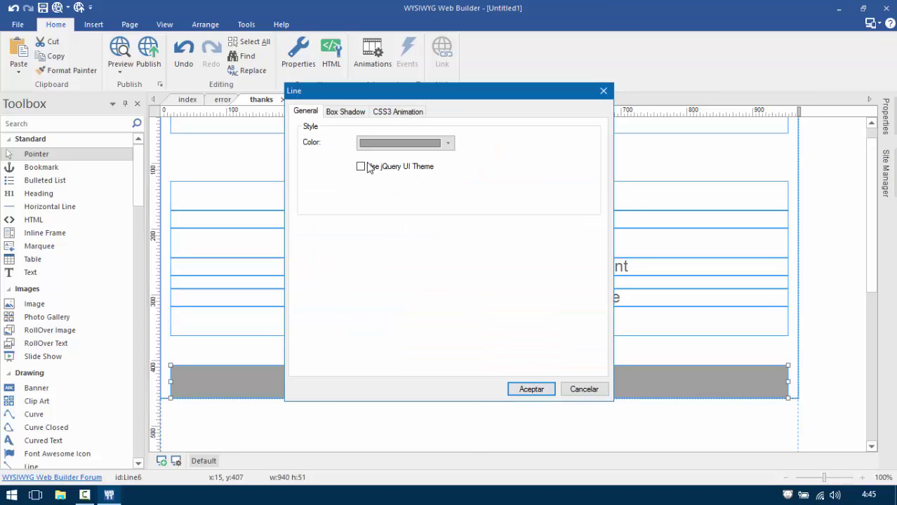
left_click(374, 144)
left_click(368, 261)
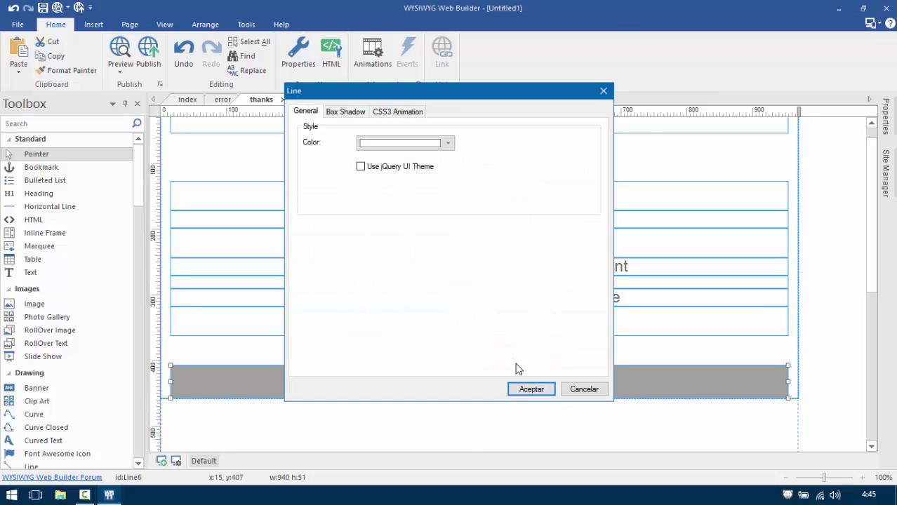
left_click(528, 389)
left_click(513, 407)
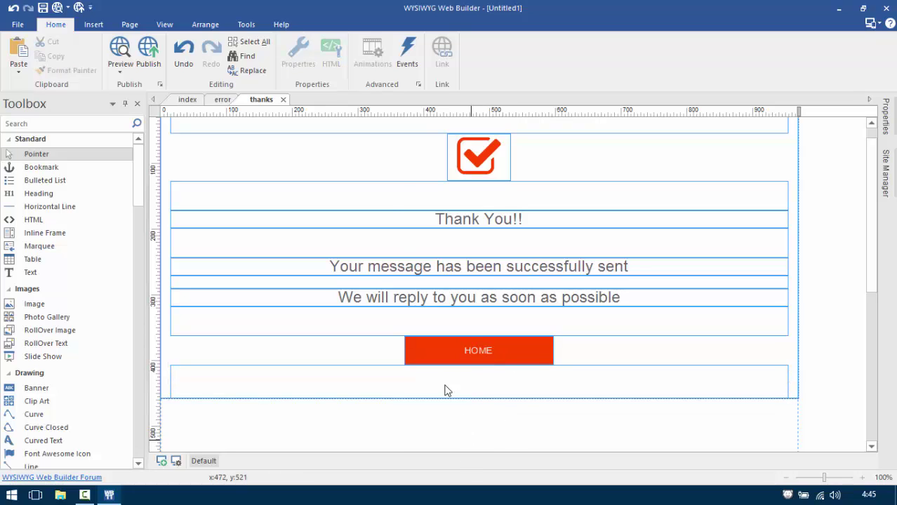
Centre the content of the page's main layout grid.
left_click(165, 161)
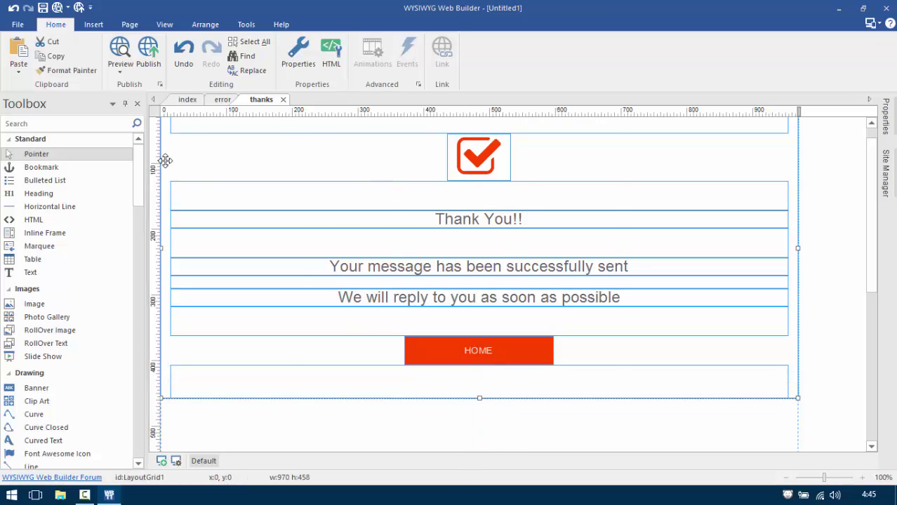
double_click(164, 160)
left_click(561, 222)
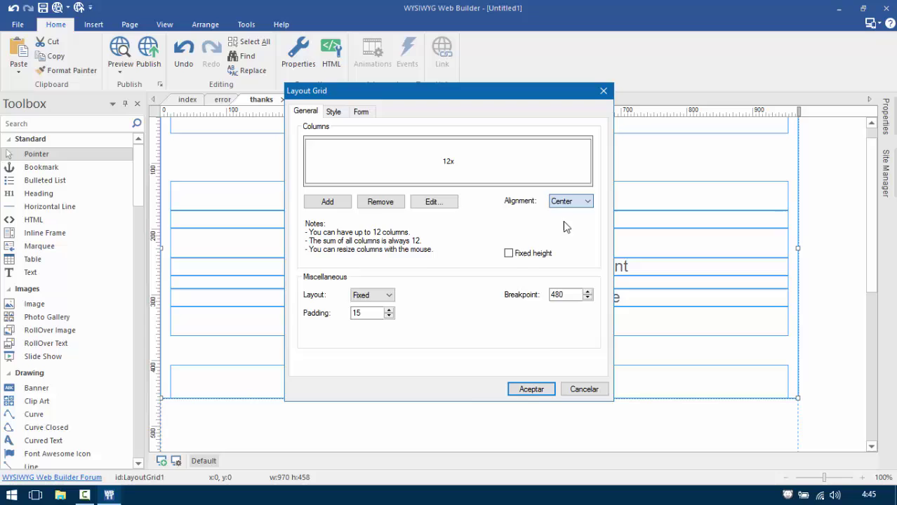
left_click(531, 390)
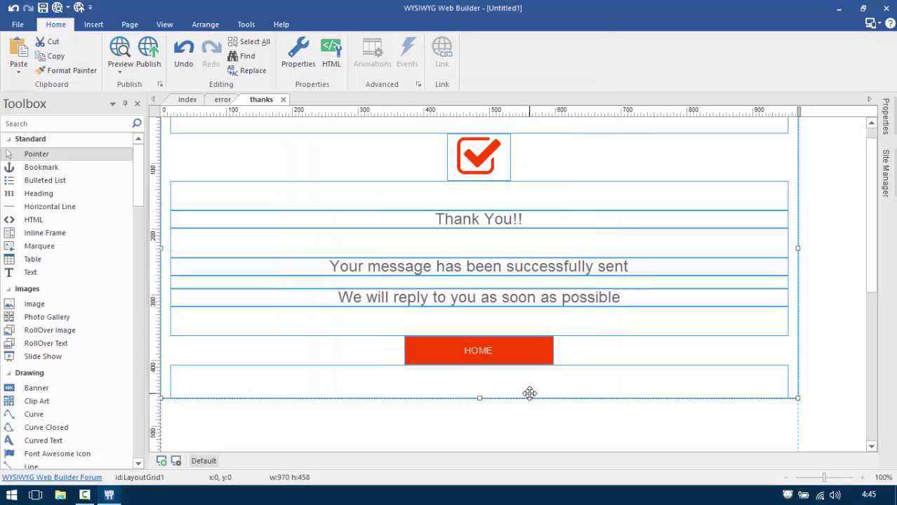
In Manage Breakpoints, include min-width in media queries and add 320 and 480 px breakpoints.
left_click(176, 462)
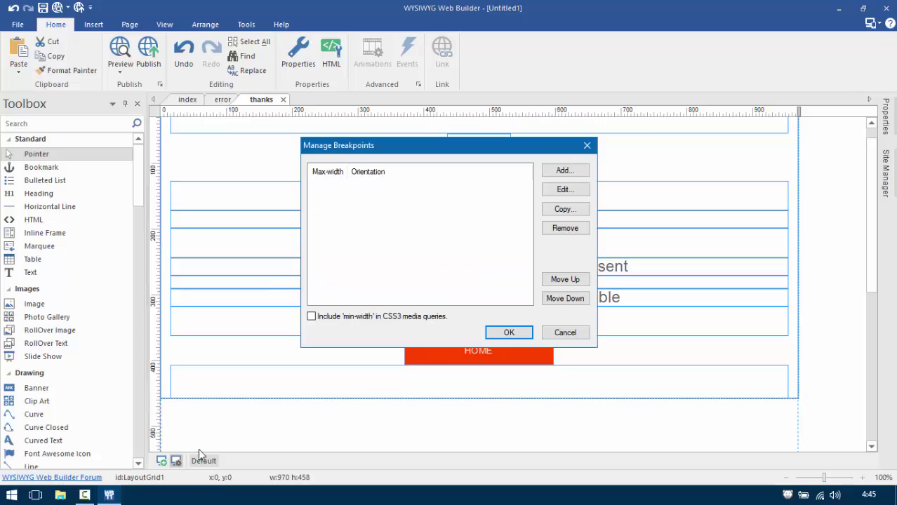
left_click(344, 320)
left_click(580, 173)
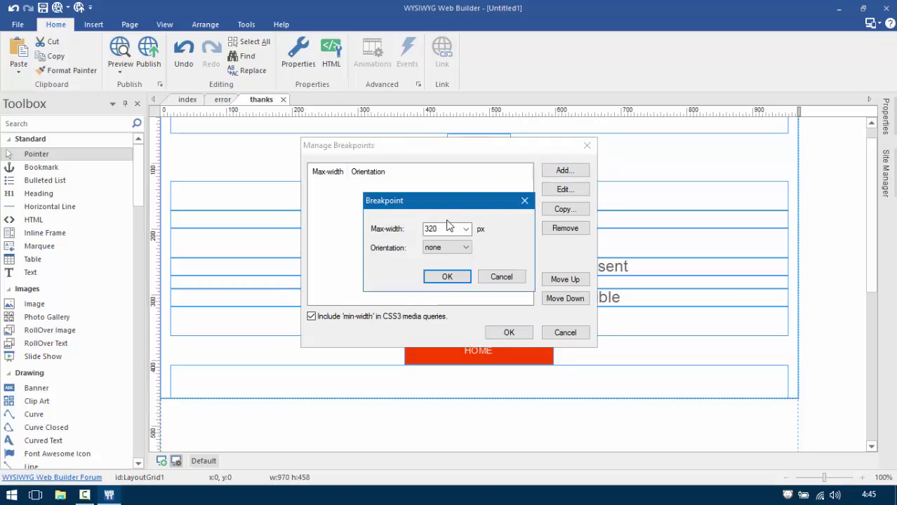
left_click(458, 276)
left_click(566, 171)
left_click(466, 228)
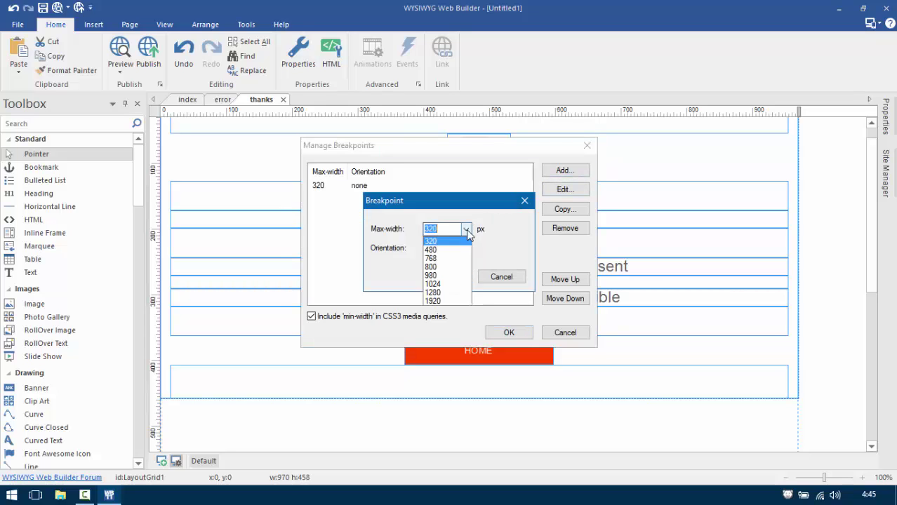
left_click(455, 251)
left_click(449, 277)
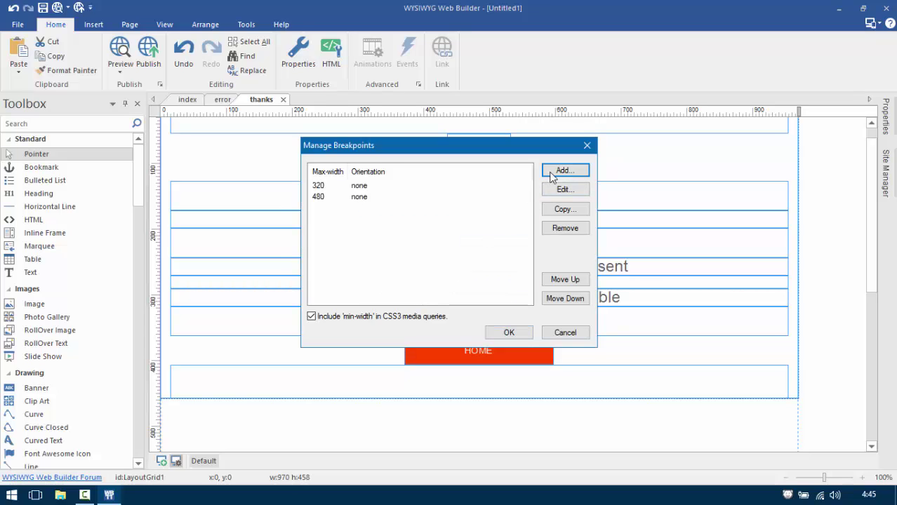
Add 768 and 800 px max-width breakpoints and apply the breakpoint set.
left_click(566, 170)
left_click(466, 229)
left_click(458, 258)
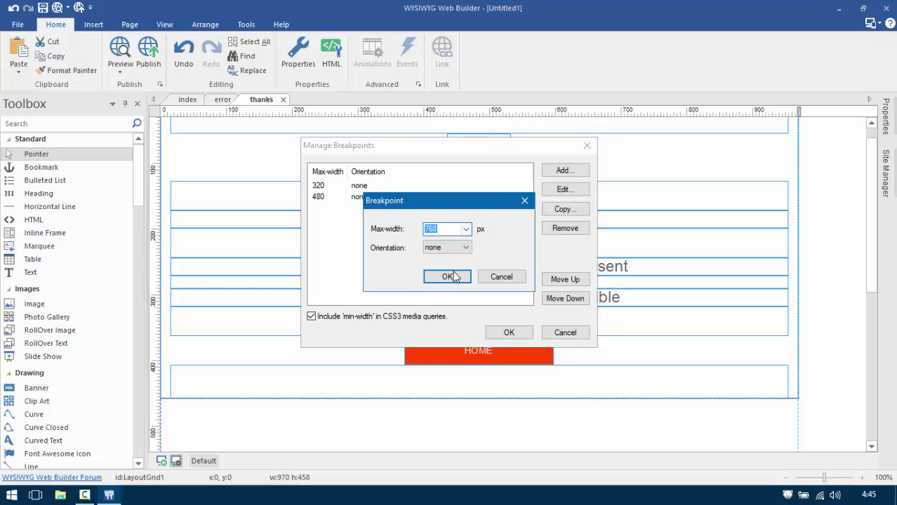
left_click(448, 276)
left_click(553, 171)
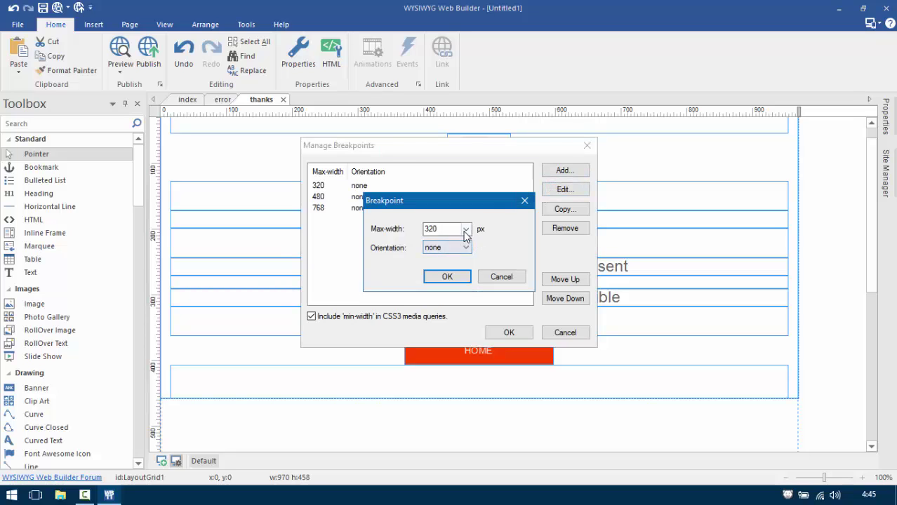
left_click(466, 229)
left_click(445, 266)
left_click(449, 280)
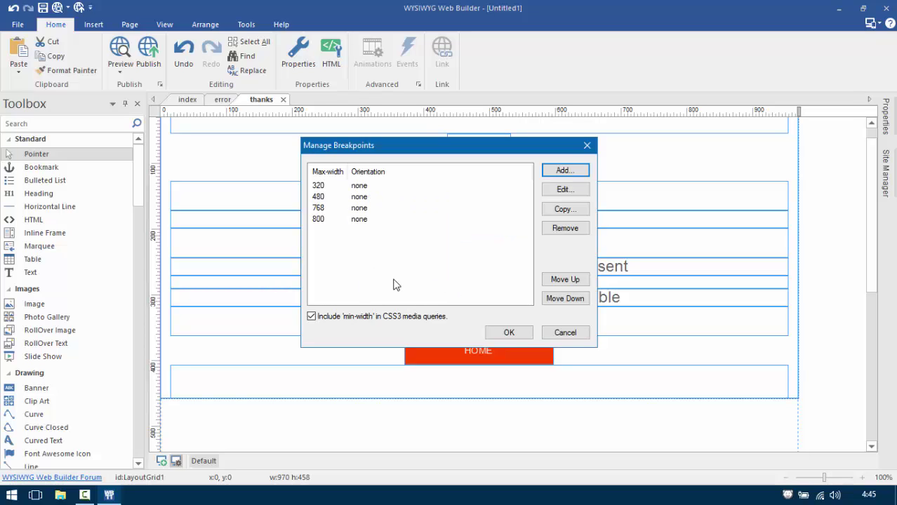
left_click(504, 333)
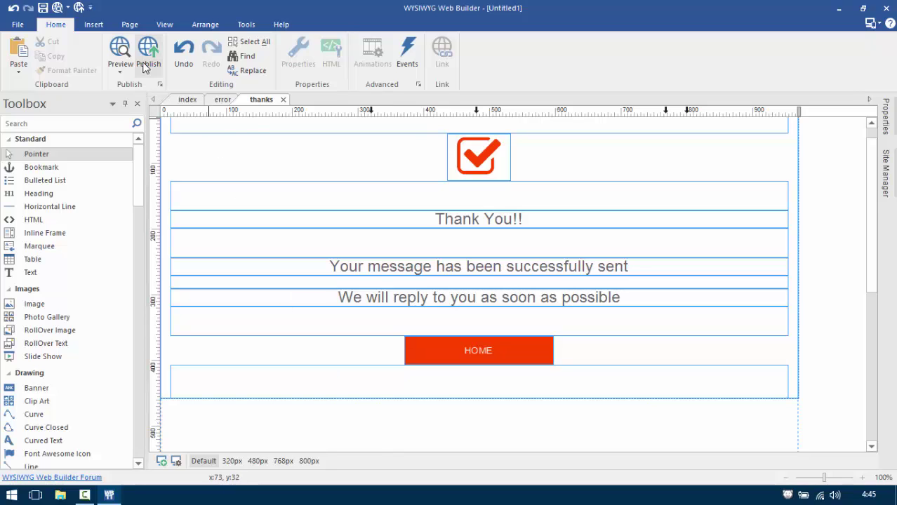
left_click(121, 50)
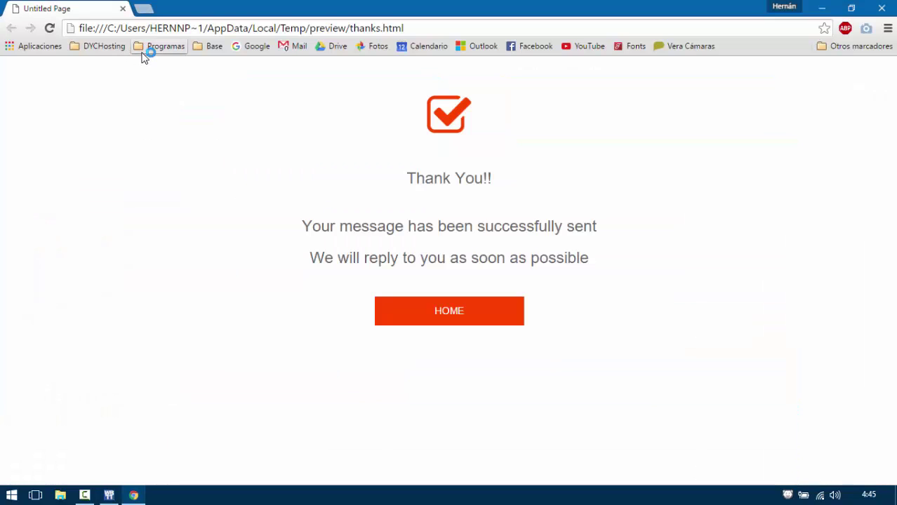
left_click(852, 8)
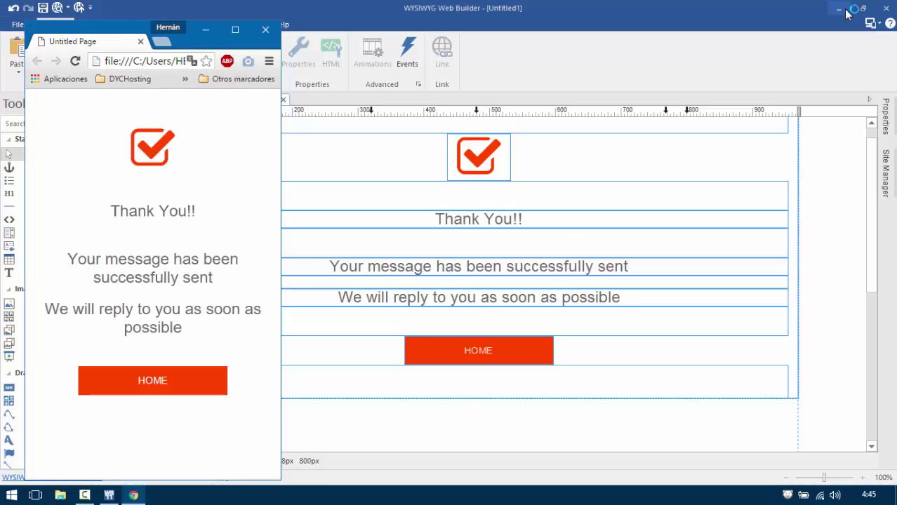
left_click_drag(281, 140, 184, 148)
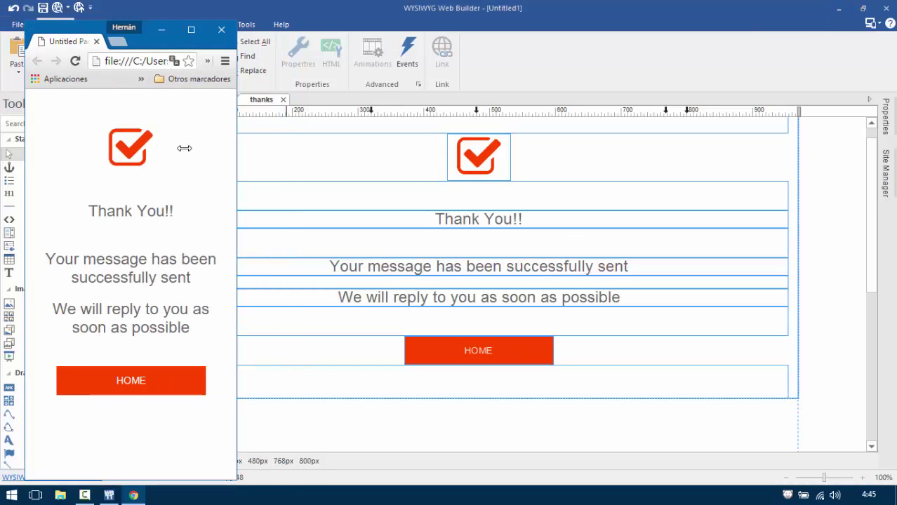
left_click_drag(239, 143, 842, 180)
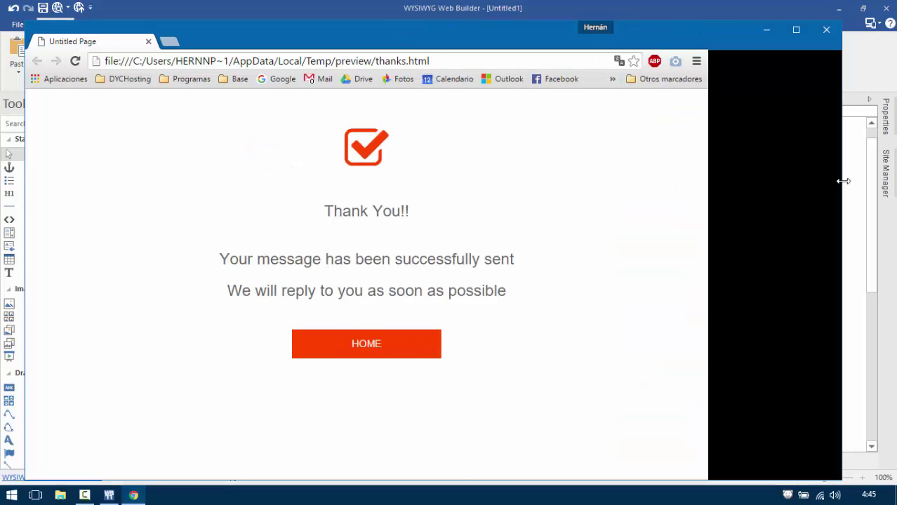
left_click(826, 30)
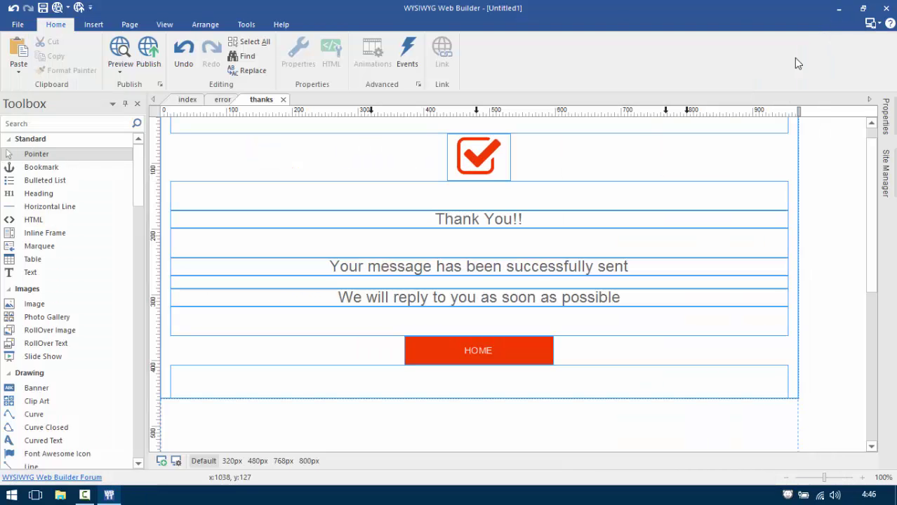
Set the 'We will reply' message line to font size 13.
left_click(381, 297)
double_click(381, 297)
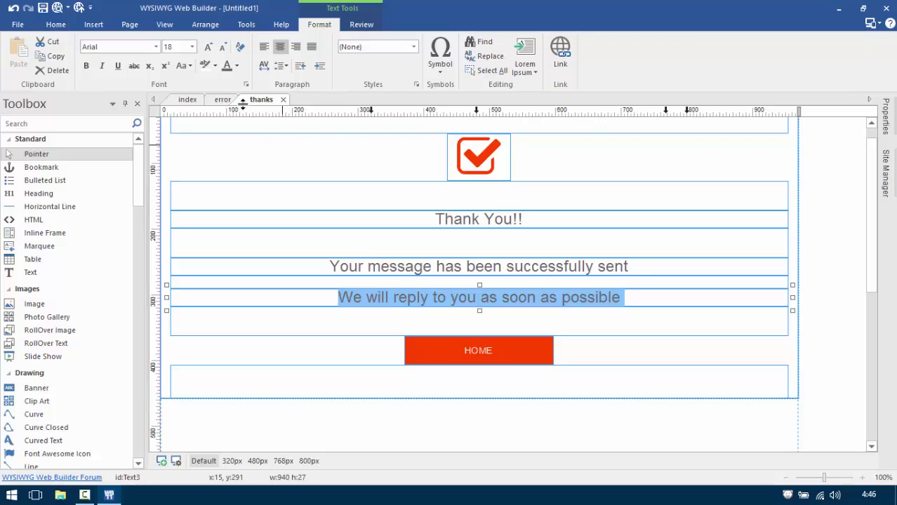
left_click(190, 47)
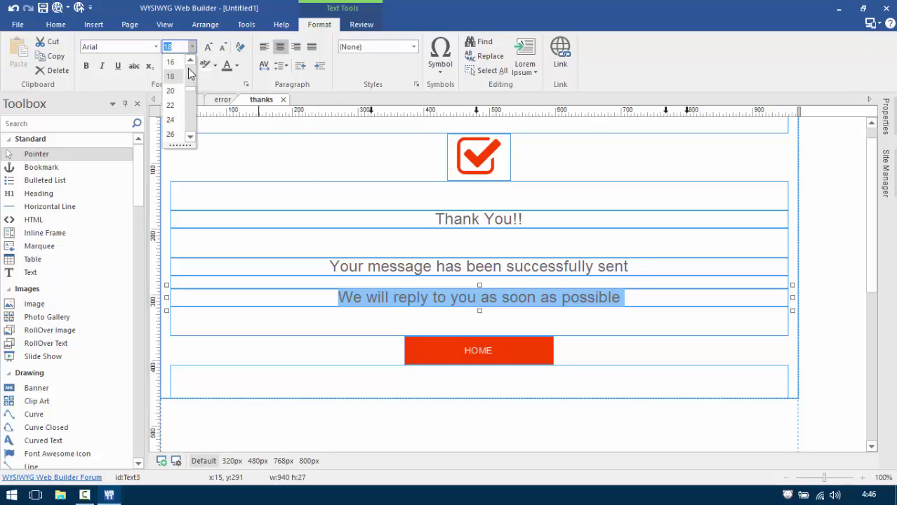
scroll(190, 79, "up", 2)
scroll(188, 79, "up", 1)
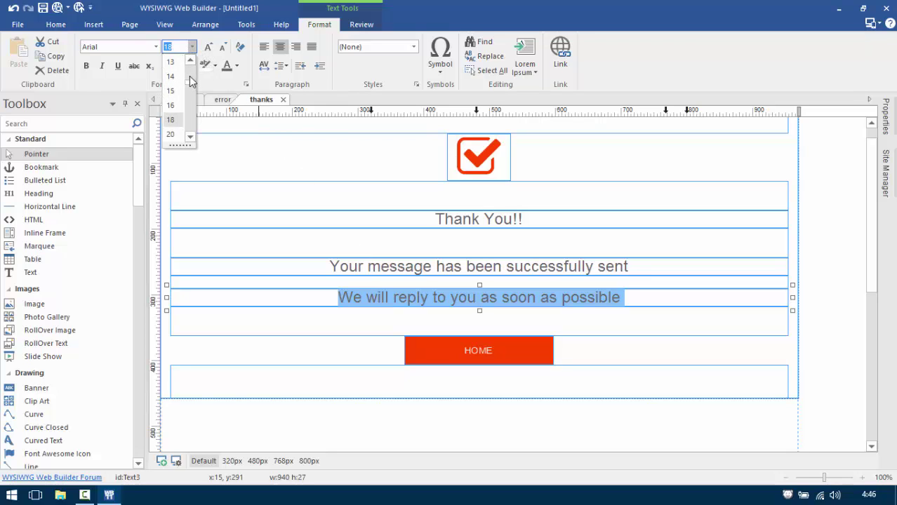
left_click(171, 62)
Set the 'Your message' line to size 13 and preview the thanks page in the browser.
left_click(462, 269)
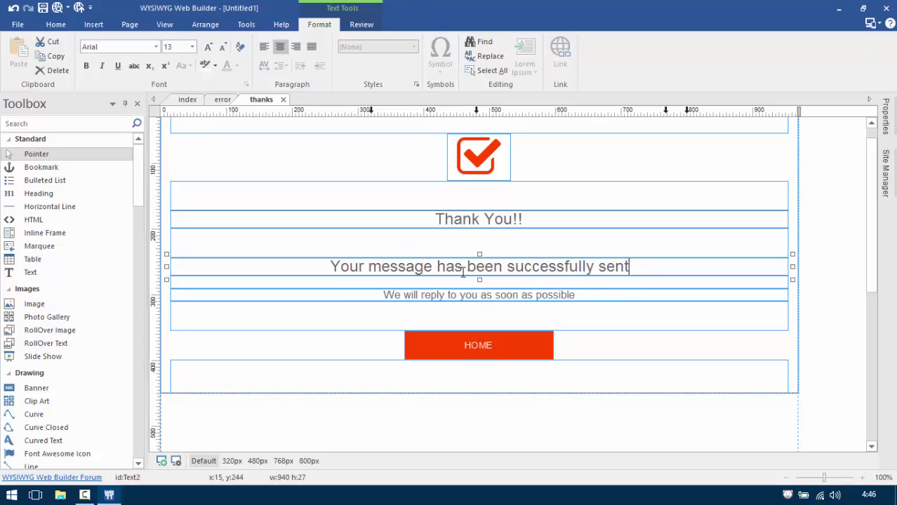
double_click(461, 268)
left_click(192, 47)
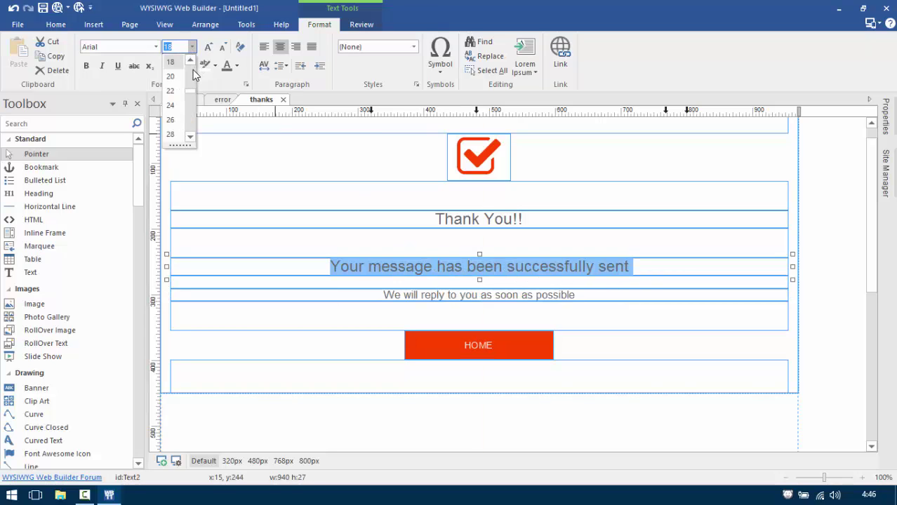
scroll(190, 78, "up", 3)
left_click(171, 62)
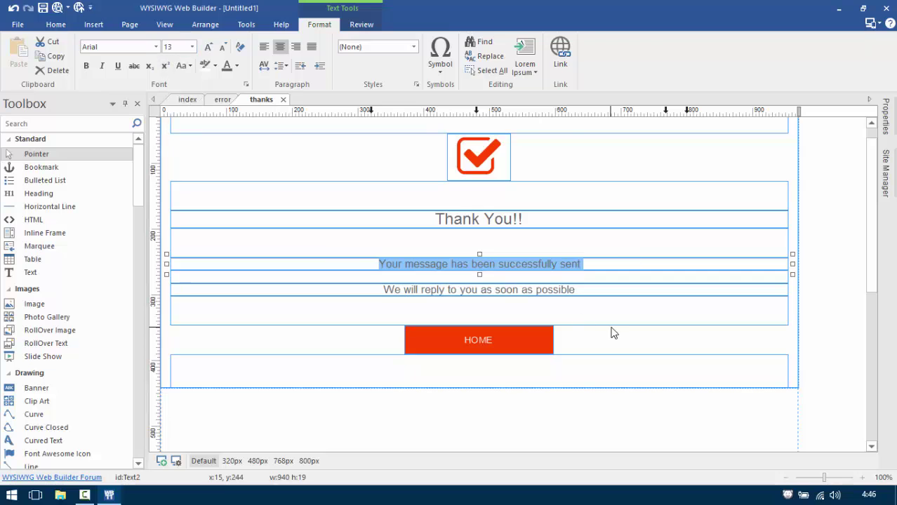
left_click(594, 397)
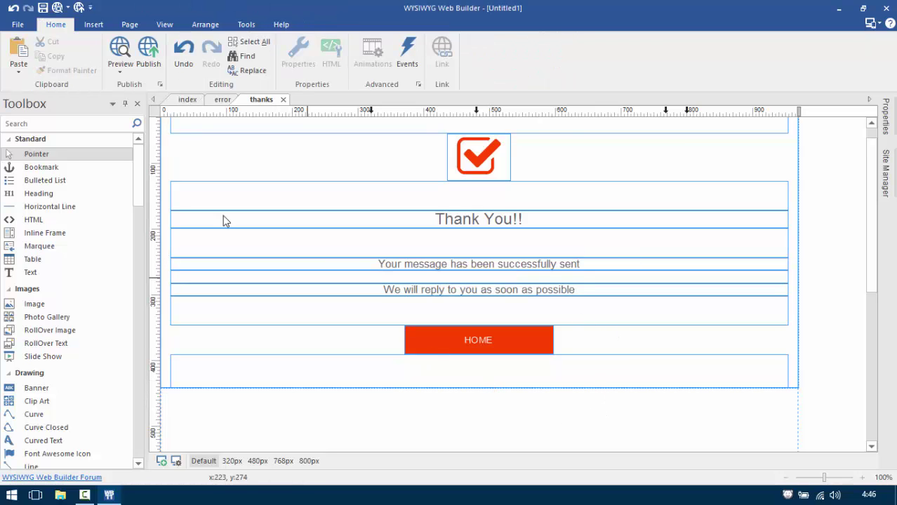
left_click(121, 48)
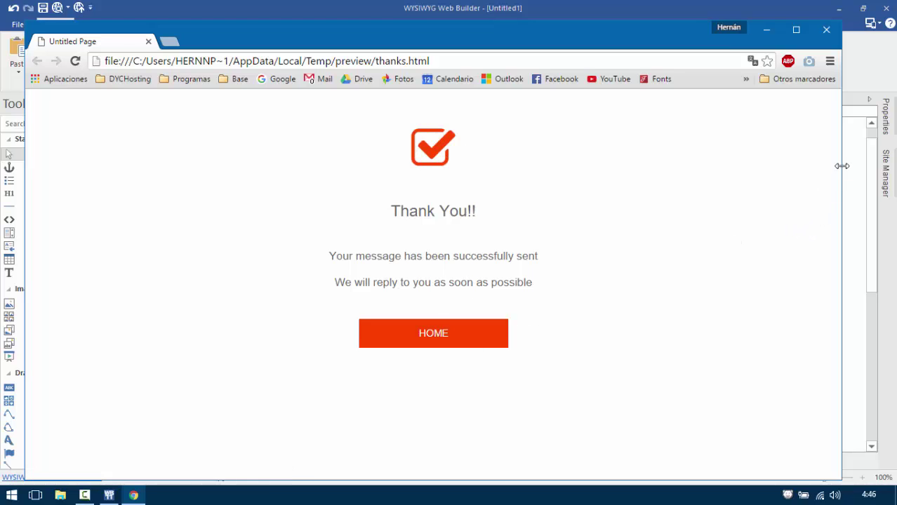
Narrow the Chrome preview window to check the smaller message text at a reduced width.
left_click_drag(842, 165, 793, 237)
Close the preview and view the thanks page at 320, 480, 768, 800 px and Default.
left_click(793, 30)
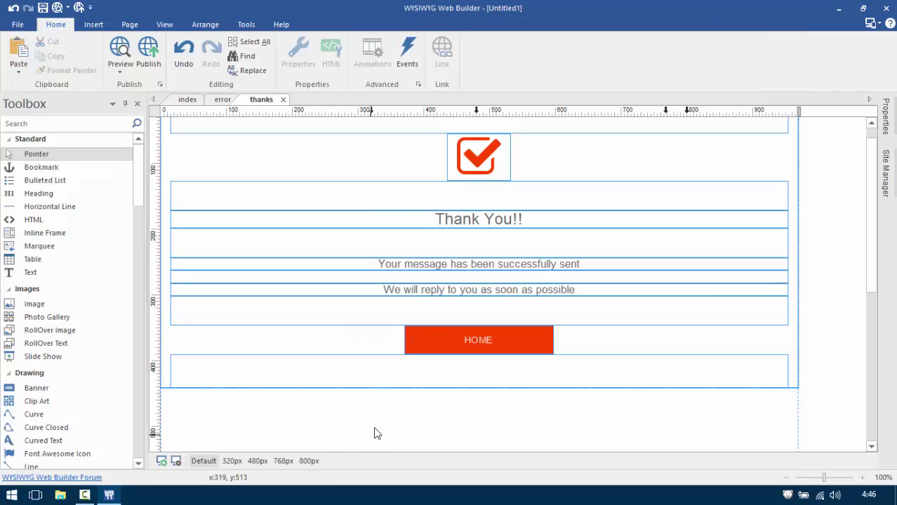
left_click(232, 461)
left_click(258, 461)
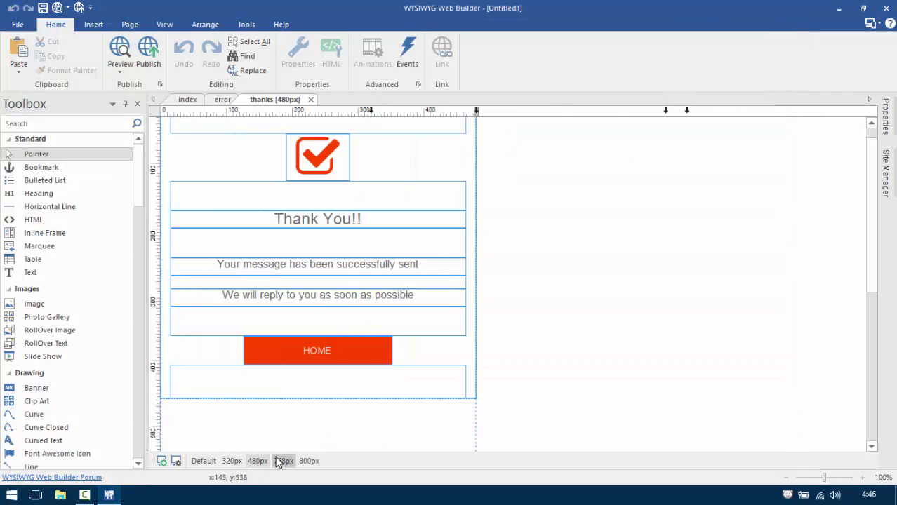
left_click(281, 461)
left_click(309, 461)
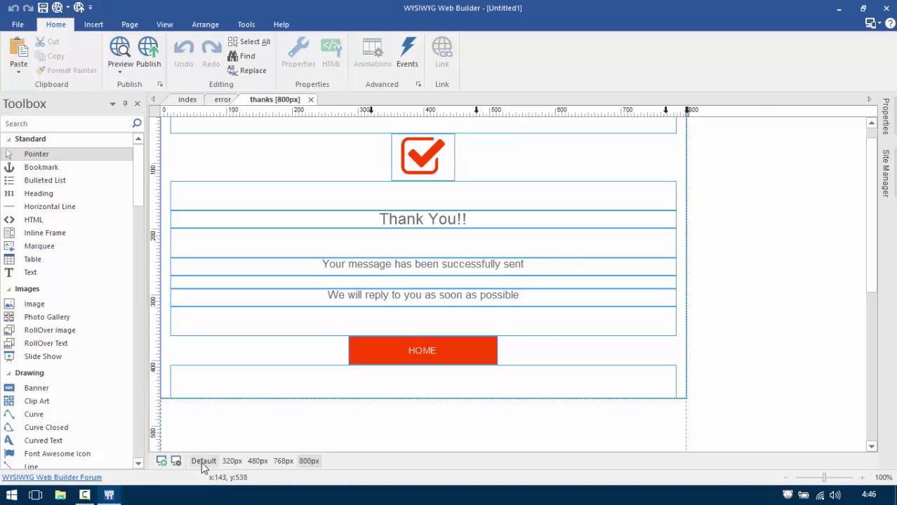
left_click(203, 461)
Inspect the error page's HOME button properties and breakpoint list unchanged, then go to the index page.
left_click(216, 102)
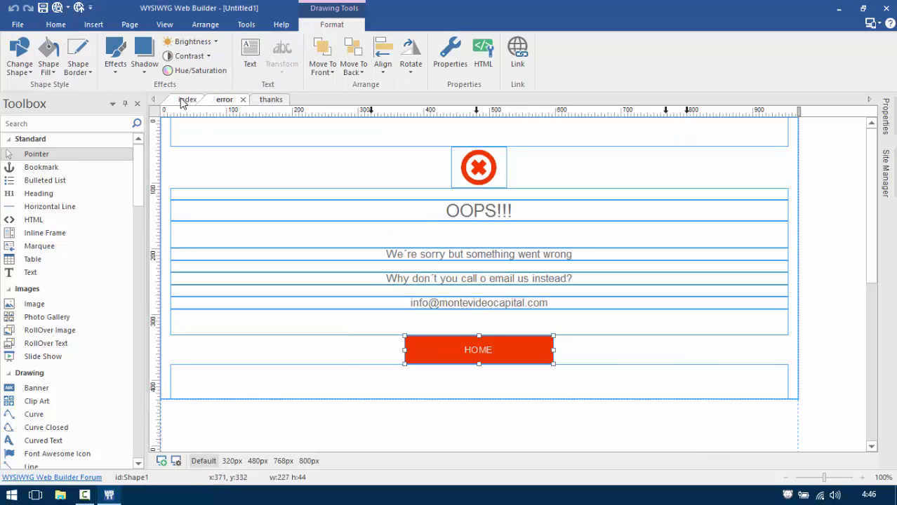
double_click(437, 314)
left_click(392, 91)
left_click(421, 90)
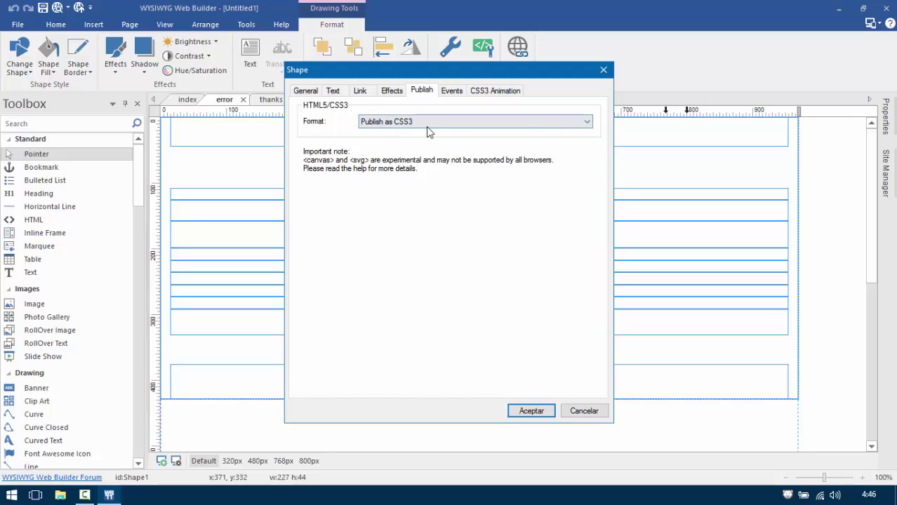
left_click(584, 412)
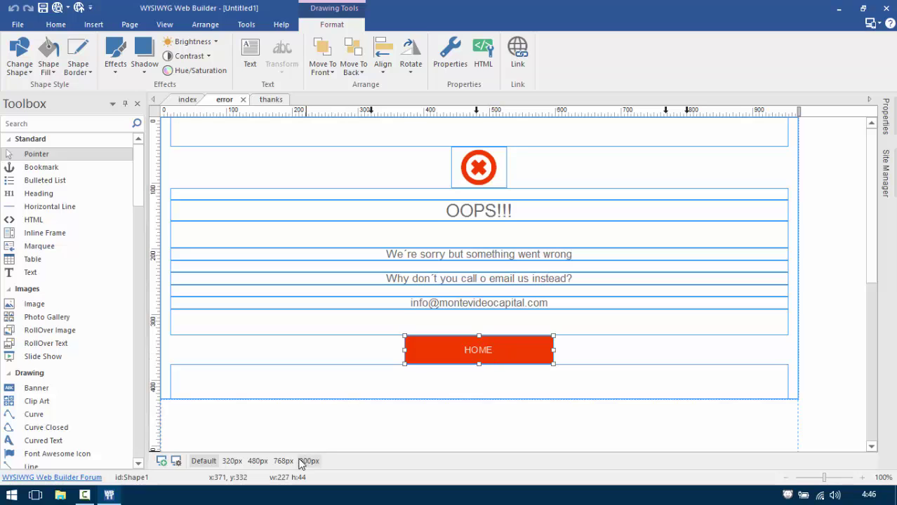
left_click(176, 461)
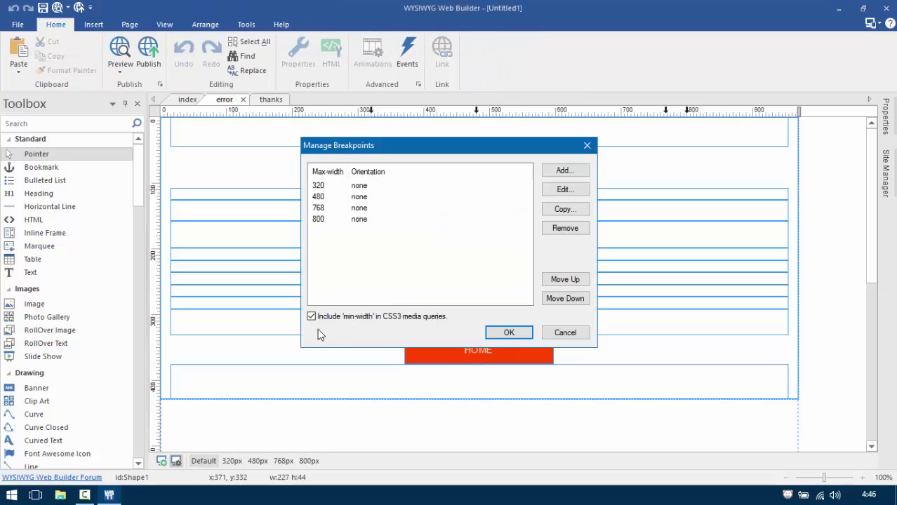
left_click(577, 334)
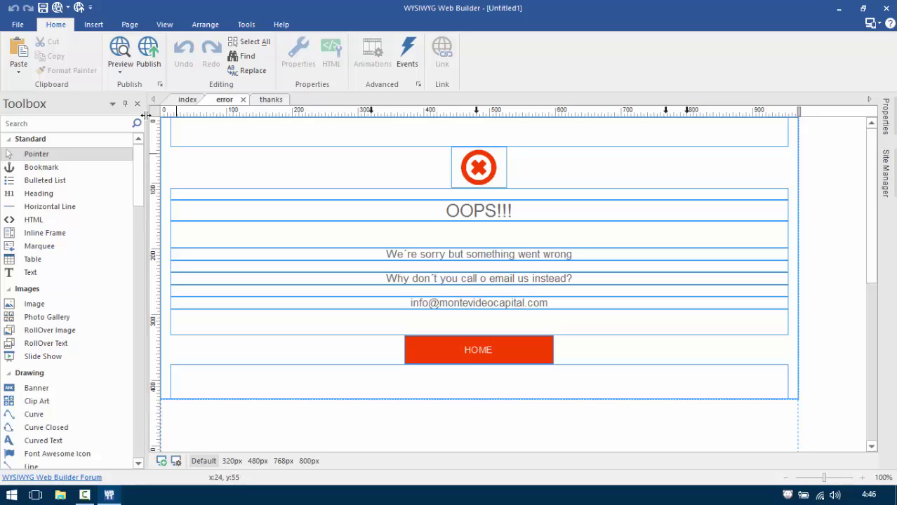
left_click(187, 102)
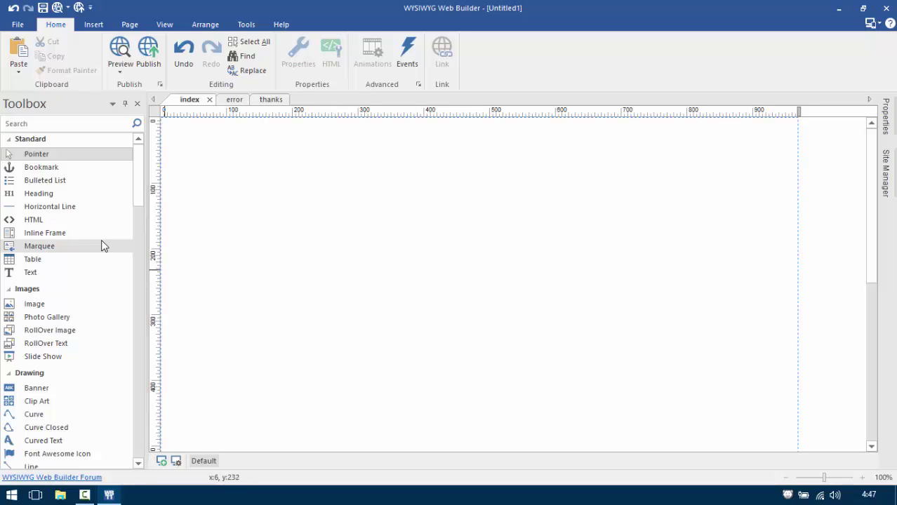
Draw a text box near the page centre containing 'My Full Responsive Contact Form'.
left_click_drag(138, 172, 140, 192)
left_click(81, 171)
left_click_drag(345, 259, 580, 302)
double_click(483, 266)
triple_click(486, 272)
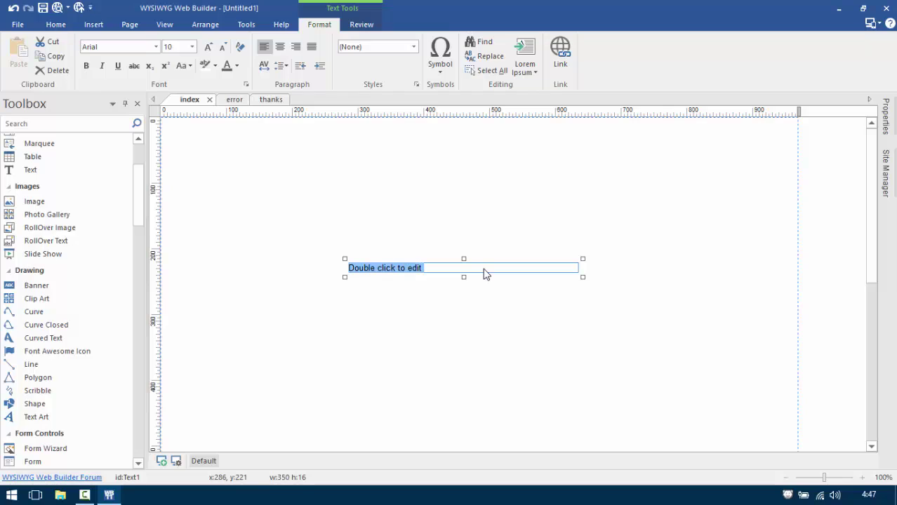
type("My Full Responsive Contact Form")
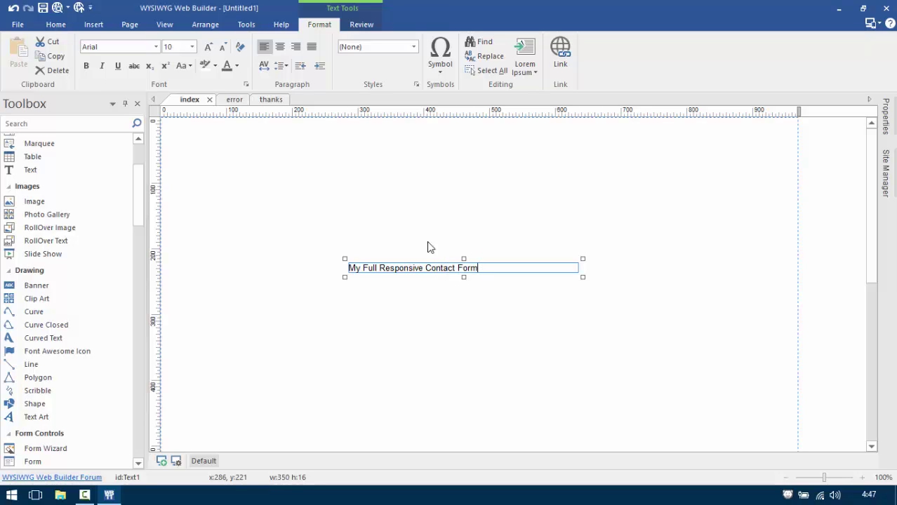
Centre the heading, set it to size 18, and widen its box to fit one line.
left_click_drag(525, 268, 325, 274)
left_click(279, 48)
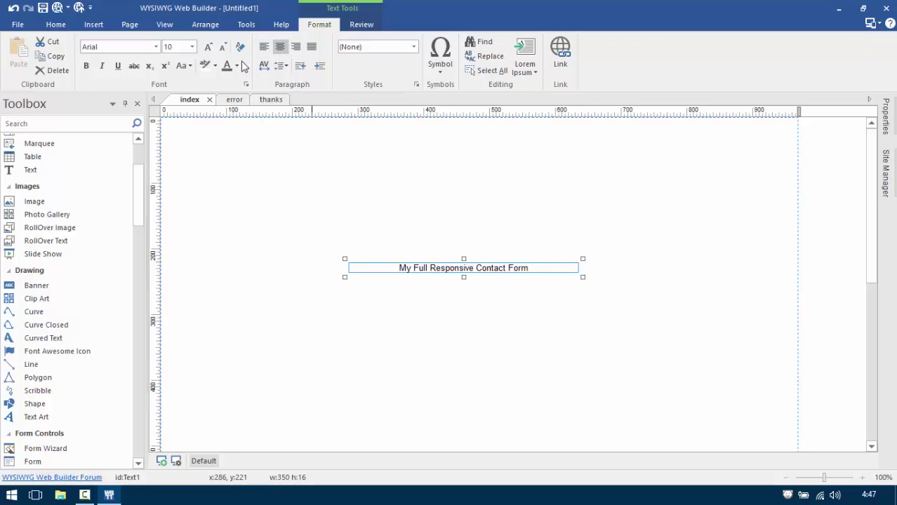
left_click(192, 46)
scroll(179, 136, "down", 3)
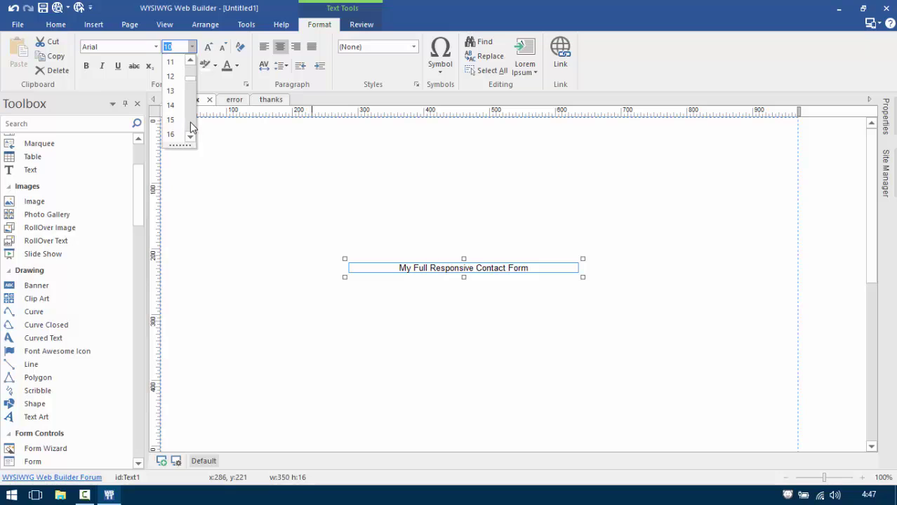
left_click(180, 134)
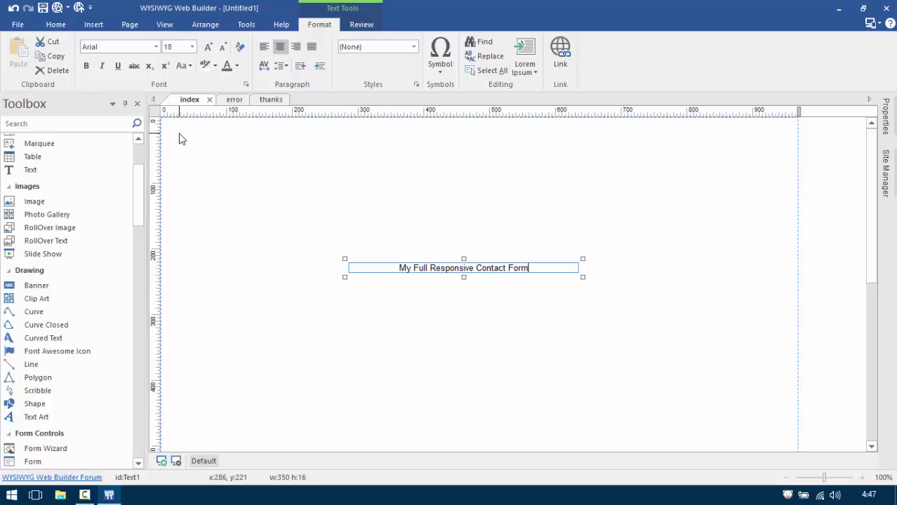
triple_click(495, 268)
left_click(191, 46)
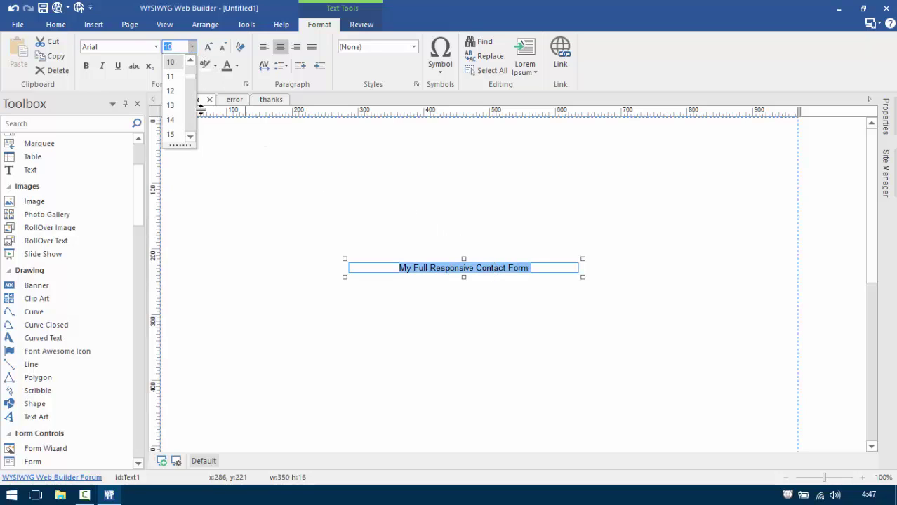
scroll(191, 122, "down", 2)
left_click(180, 124)
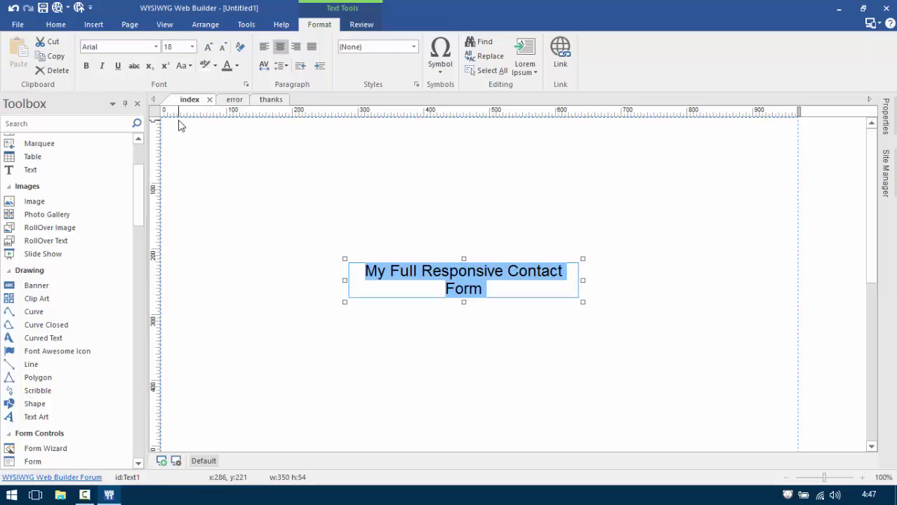
left_click(416, 179)
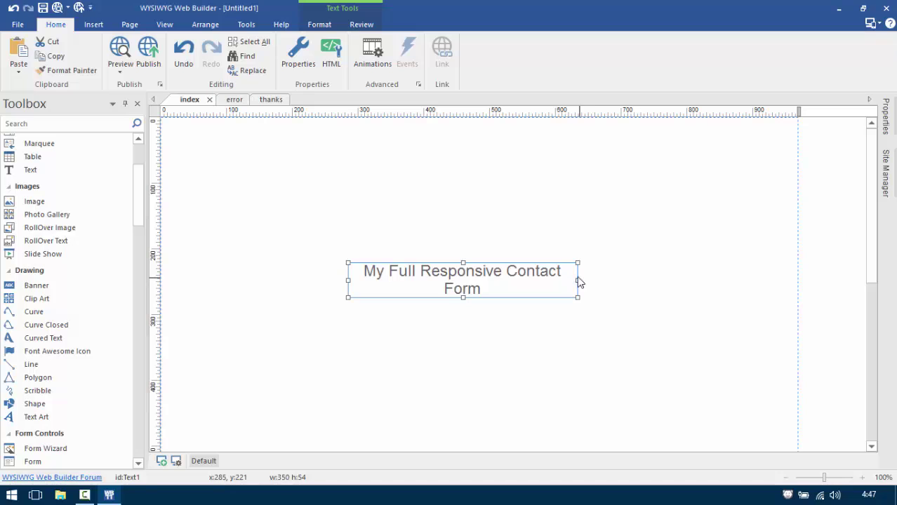
left_click_drag(578, 280, 710, 267)
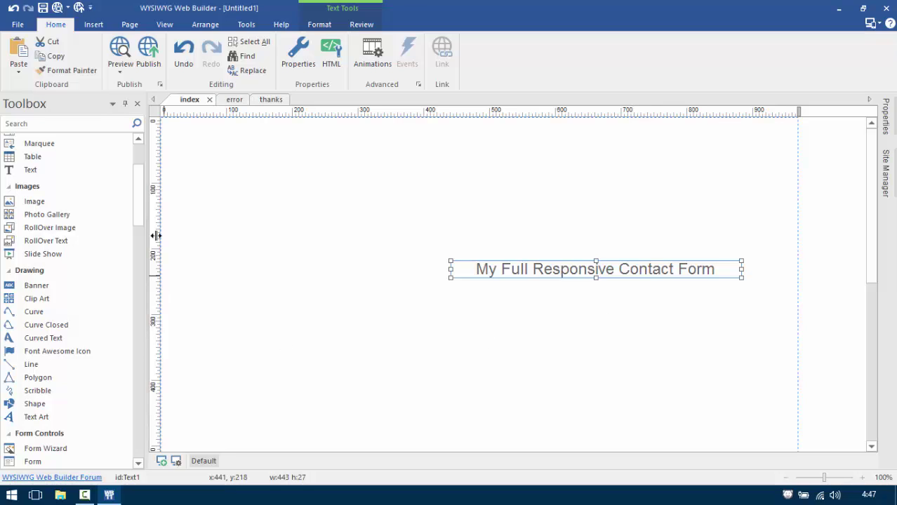
left_click_drag(139, 200, 142, 248)
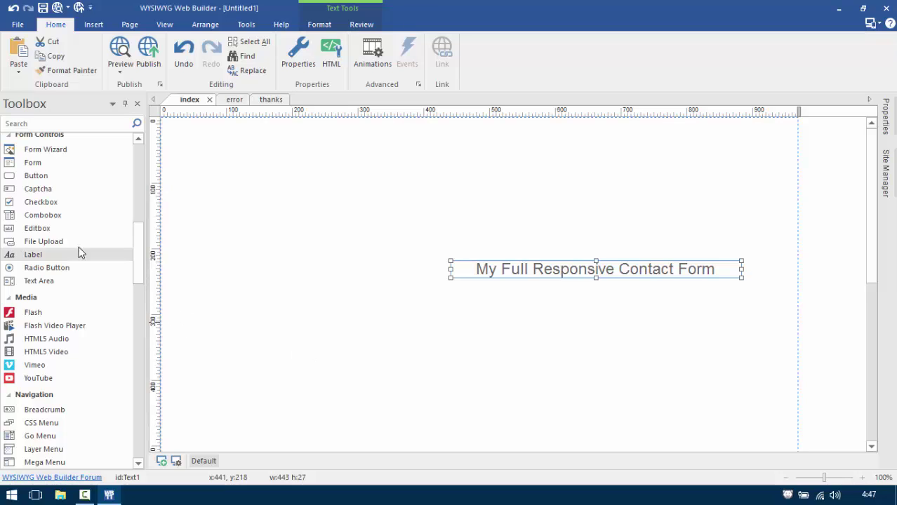
Draw a single-line input field below and left of the heading.
left_click(37, 229)
mouse_move(241, 310)
left_mouse_down()
mouse_move(393, 333)
mouse_move(404, 313)
left_mouse_up()
double_click(366, 320)
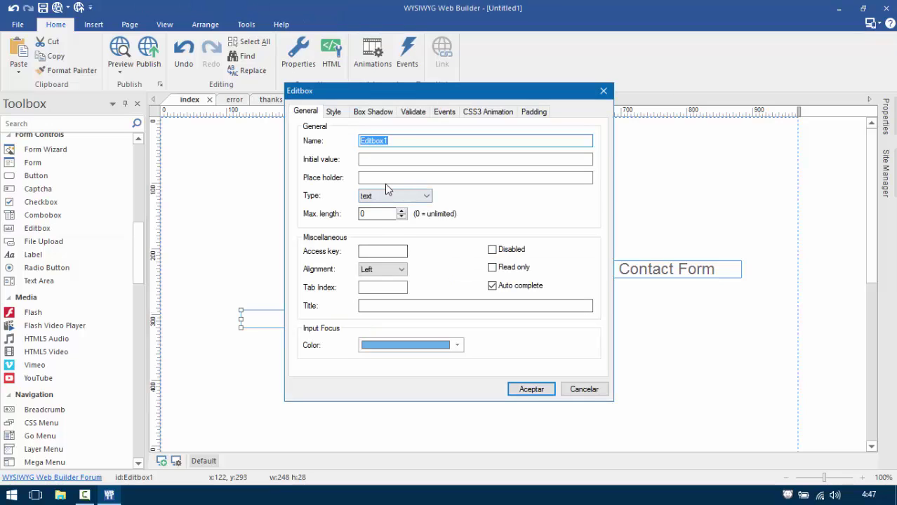
left_click(570, 386)
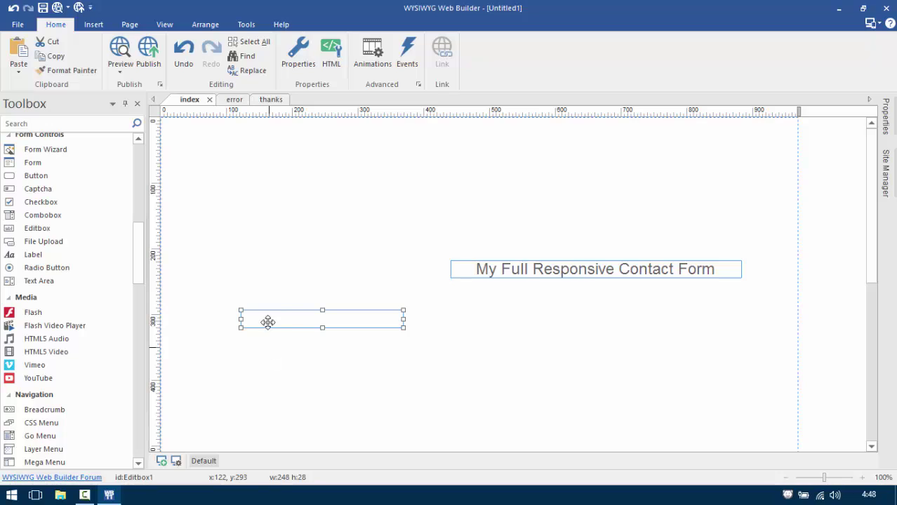
Give the input field the placeholder 'Name' and rename the field Name.
double_click(278, 321)
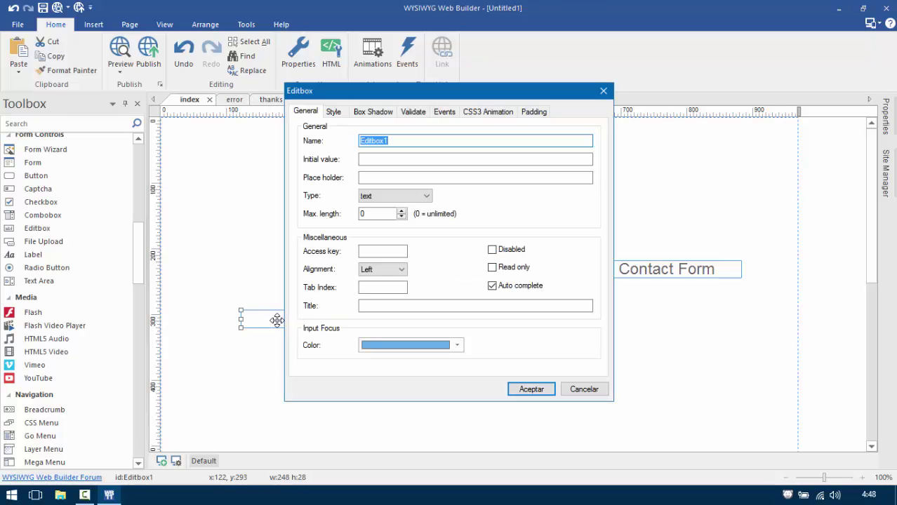
left_click(364, 179)
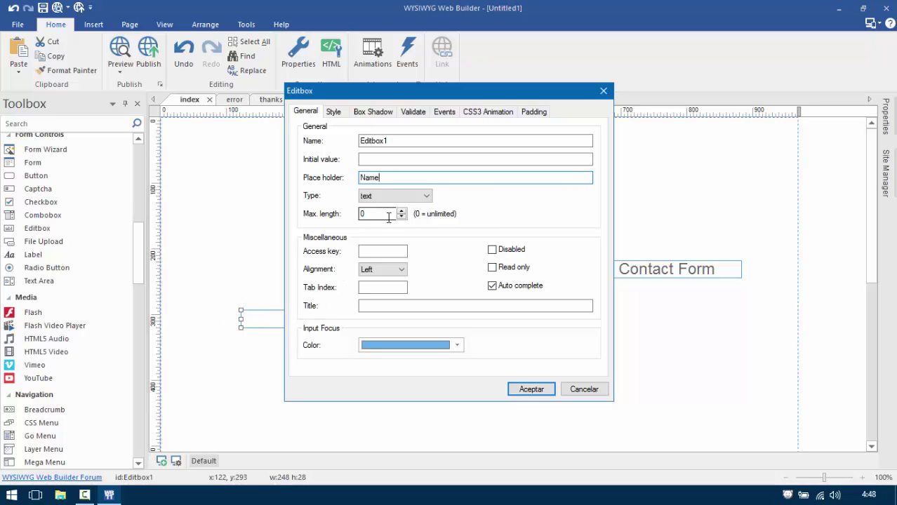
left_click(541, 391)
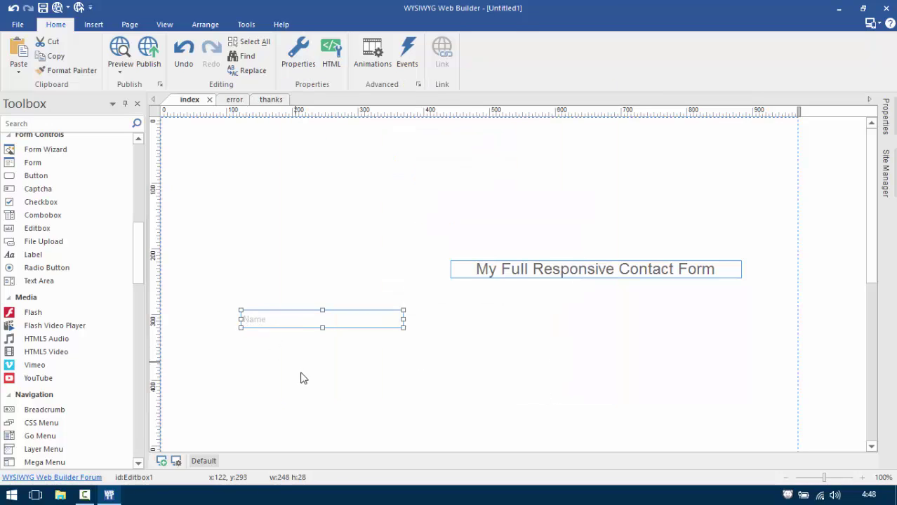
double_click(332, 318)
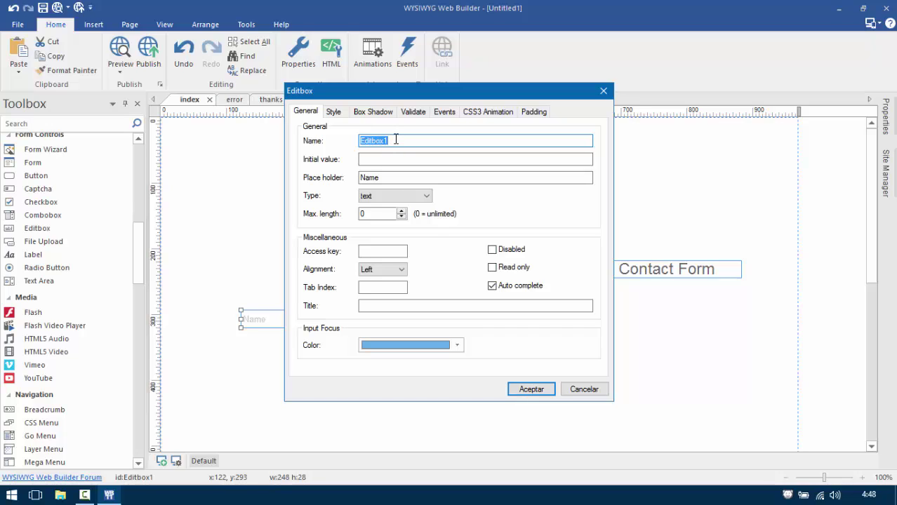
type("Name")
left_click(526, 390)
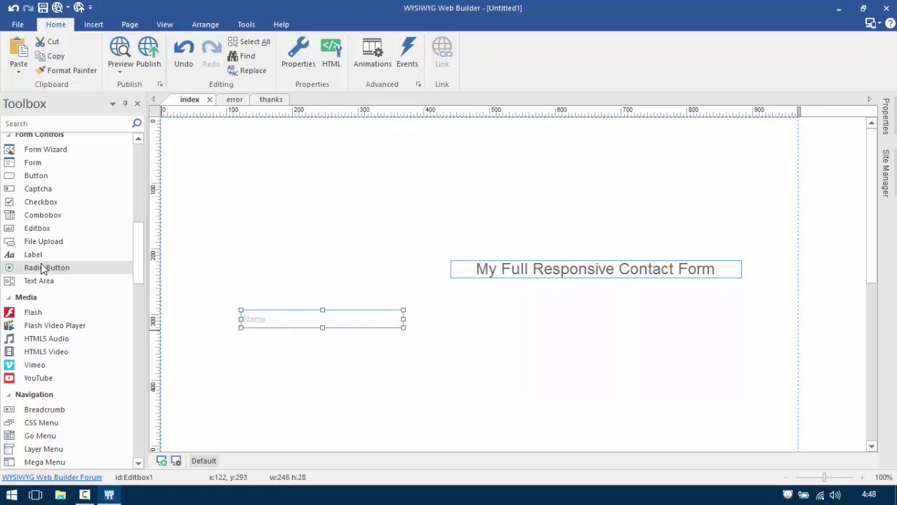
Add a second input field below Name with placeholder 'EMail Address', named Email.
left_click(37, 228)
mouse_move(242, 344)
left_mouse_down()
mouse_move(347, 377)
mouse_move(386, 360)
left_mouse_up()
double_click(360, 353)
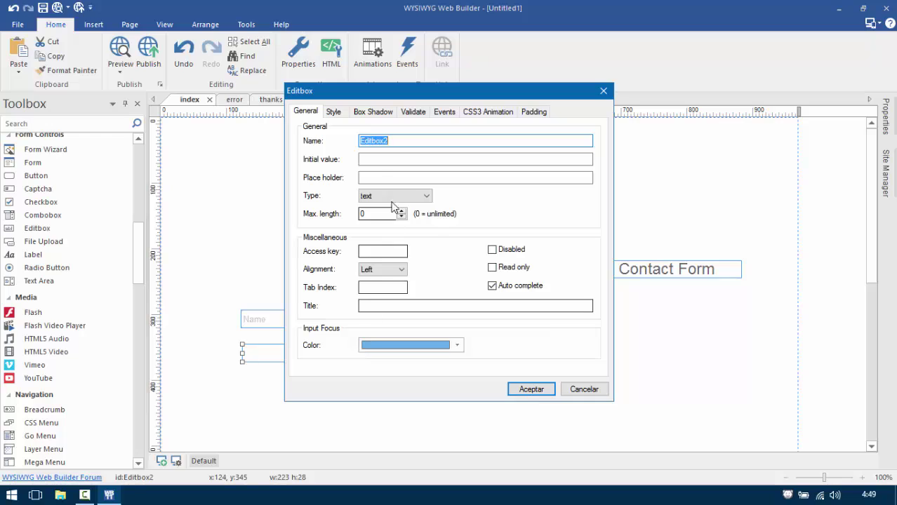
left_click(382, 178)
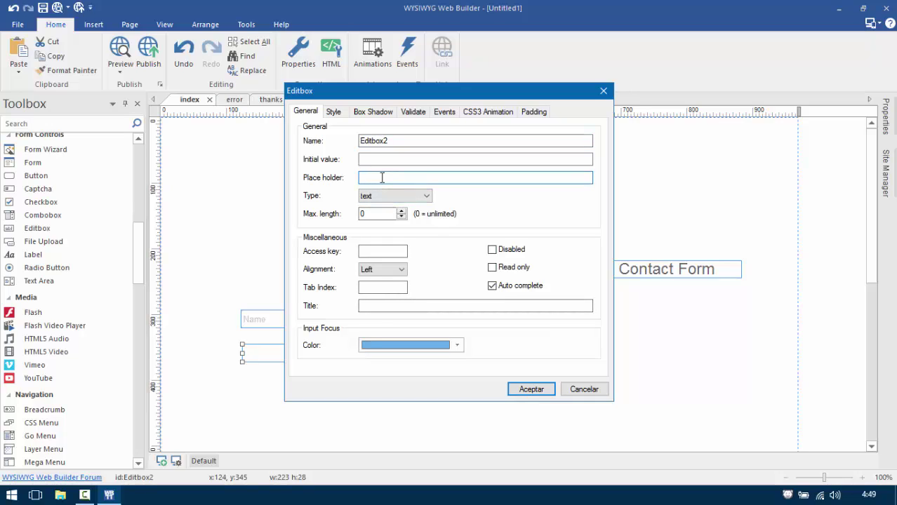
type("EMail Address")
double_click(362, 142)
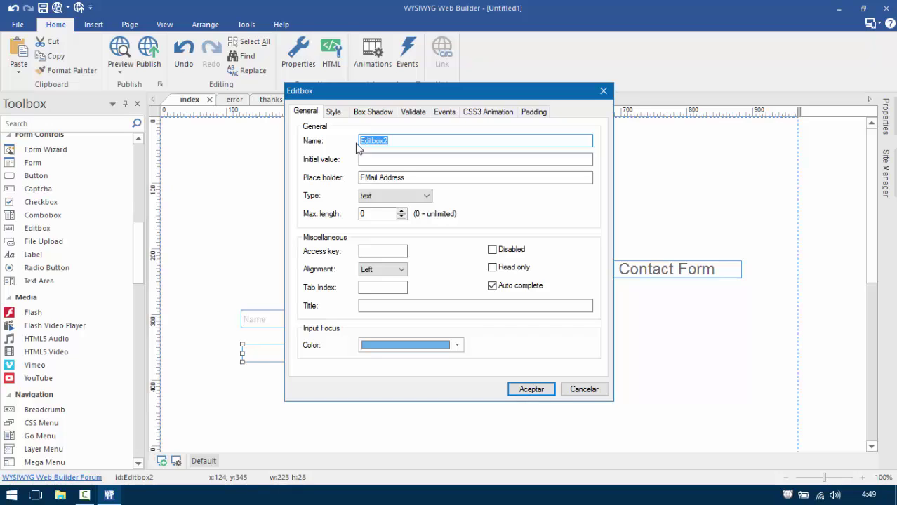
type("Email")
left_click(537, 391)
Add a third input field with placeholder 'Phone', named Phone, positioned below EMail Address.
left_click(37, 229)
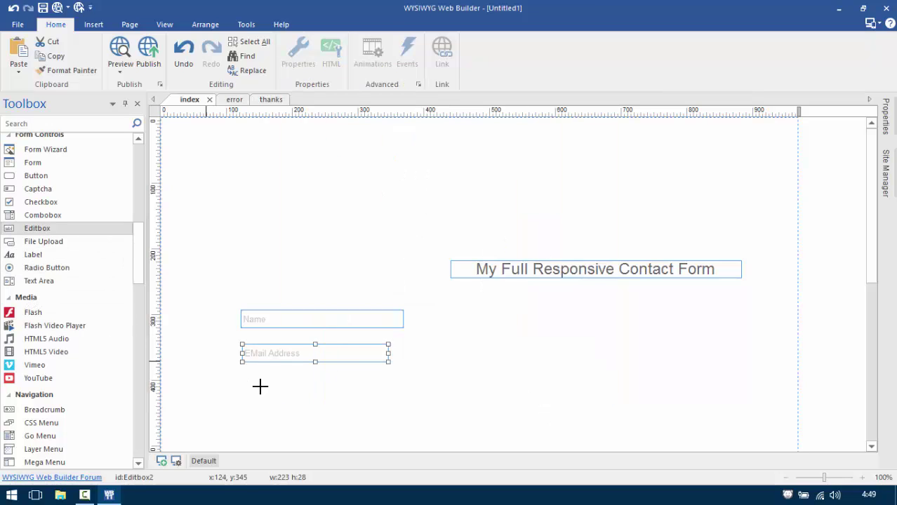
left_click_drag(277, 382, 628, 347)
double_click(573, 383)
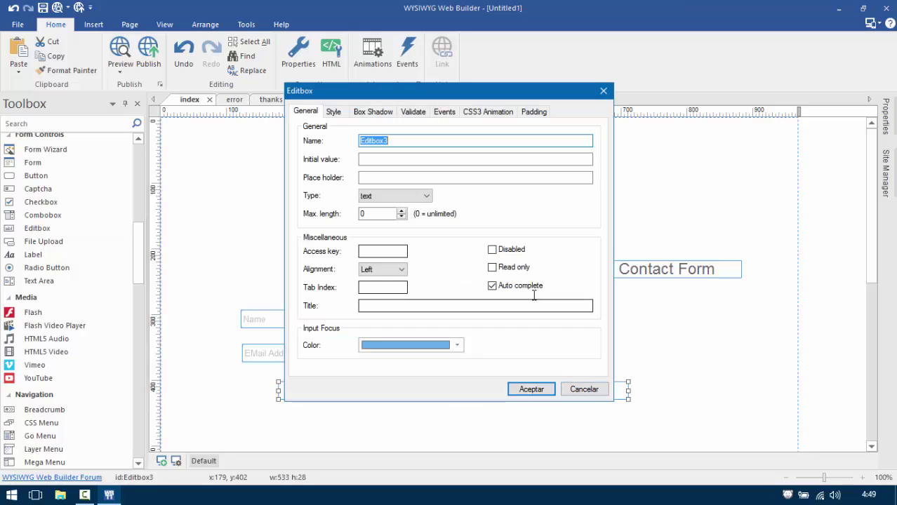
left_click(415, 178)
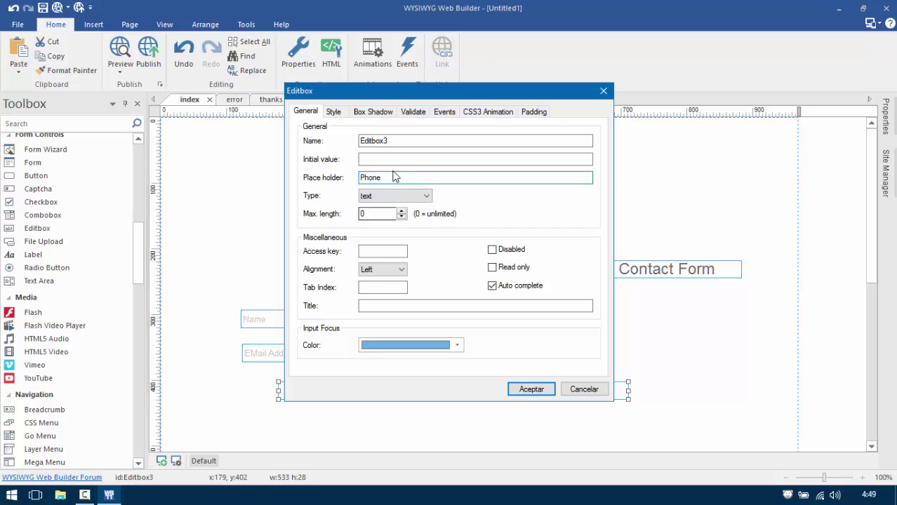
key("shift+Tab")
key("shift+Tab")
type("P")
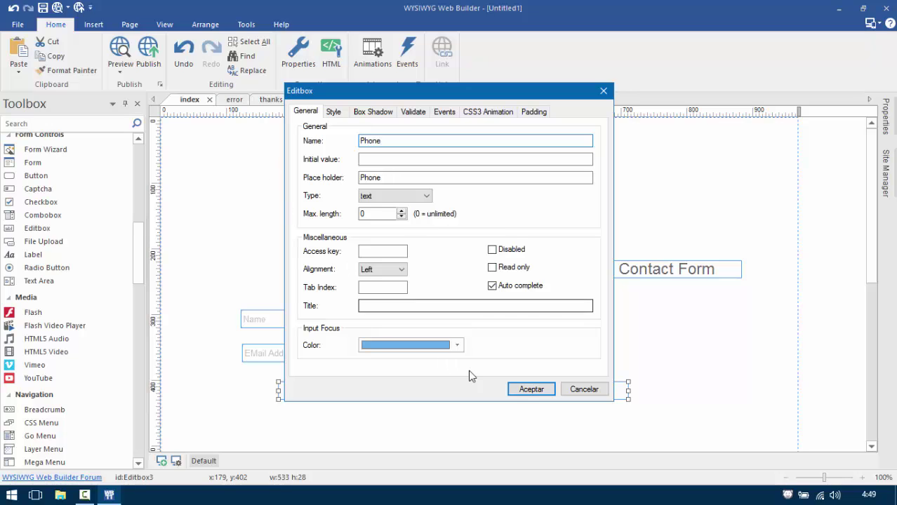
left_click(528, 390)
left_click_drag(486, 385, 460, 391)
left_click(49, 282)
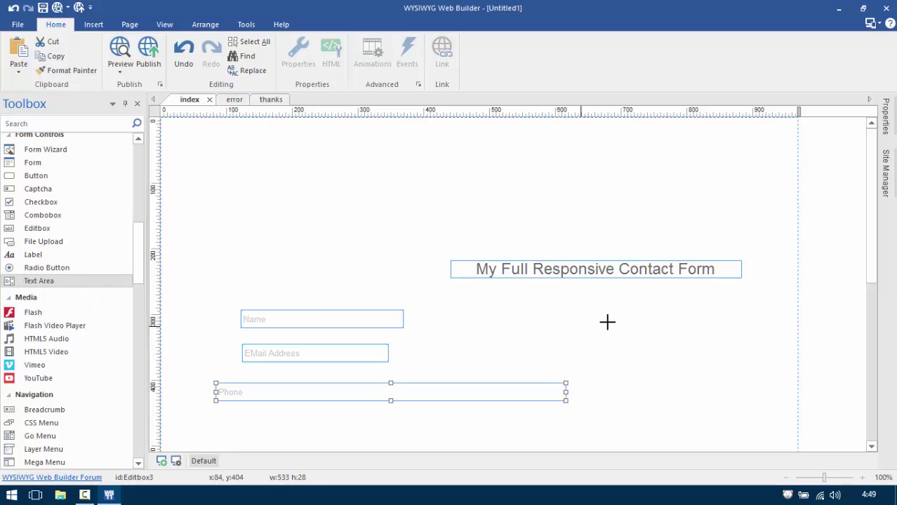
Draw a text area right of the fields with placeholder 'Your message' and rename it with a TX name.
left_click_drag(612, 322, 759, 440)
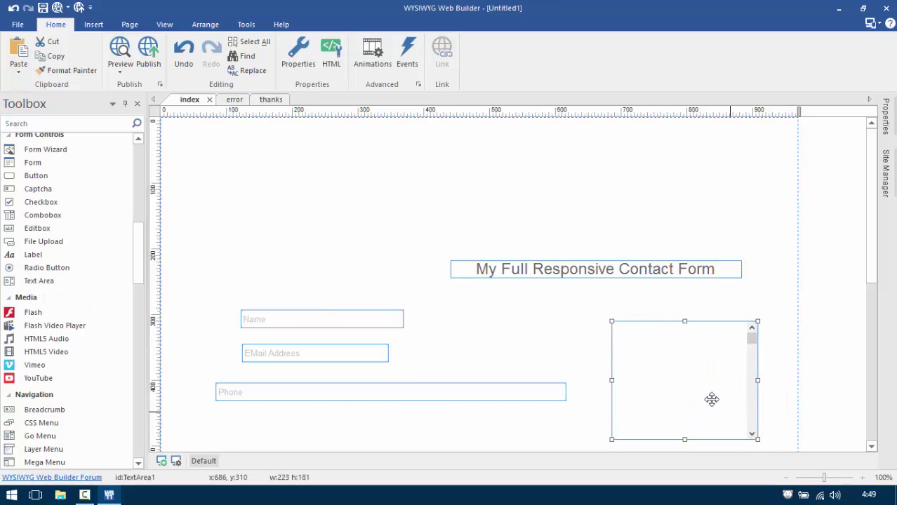
double_click(704, 393)
left_click(386, 210)
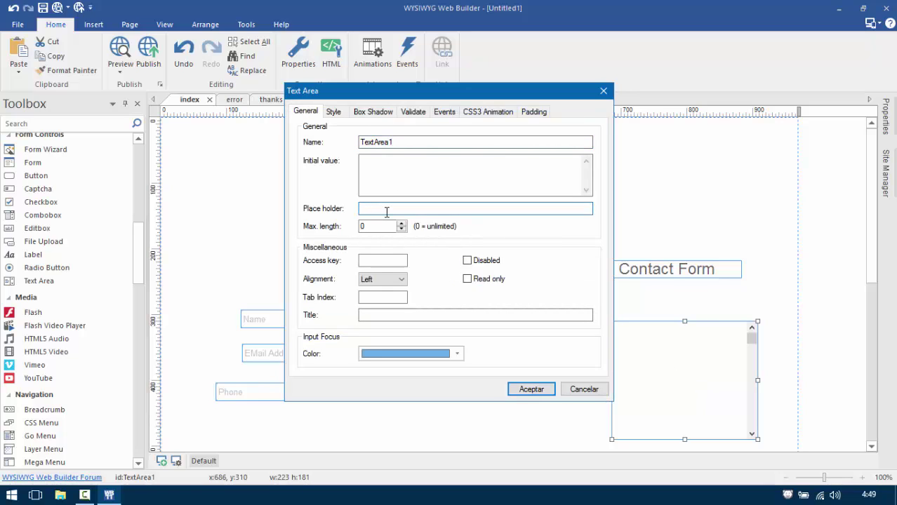
type("Your message")
double_click(417, 144)
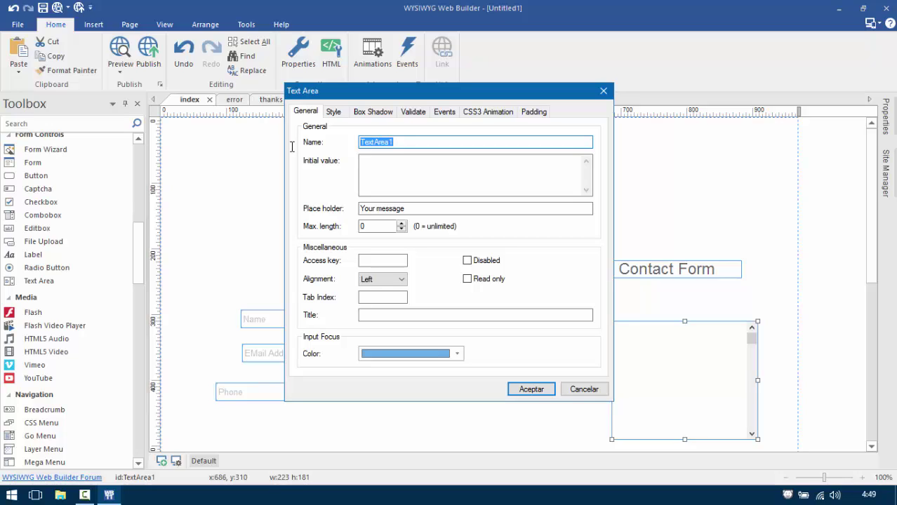
type("TXT")
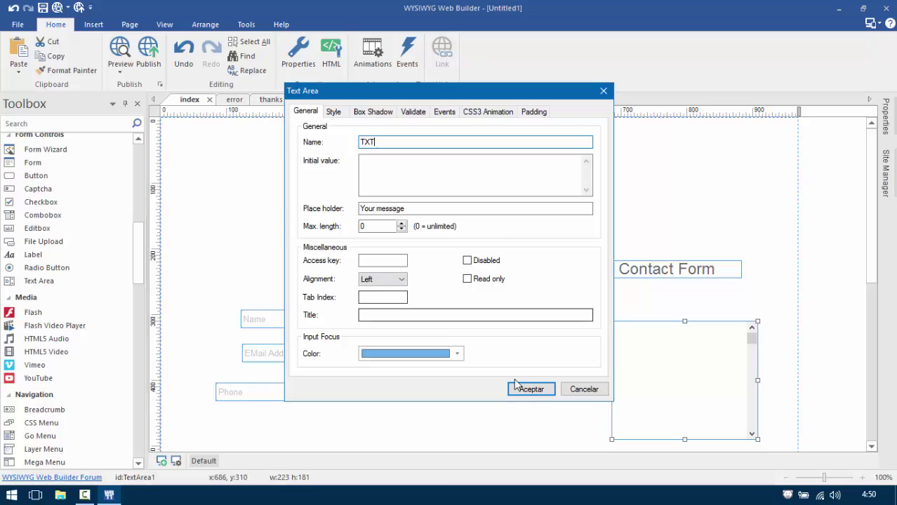
left_click(540, 393)
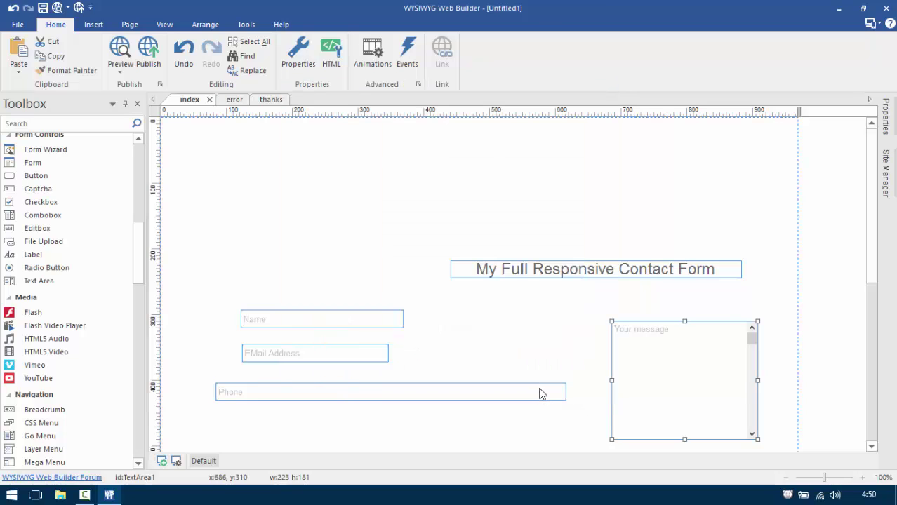
scroll(540, 393, "down", 3)
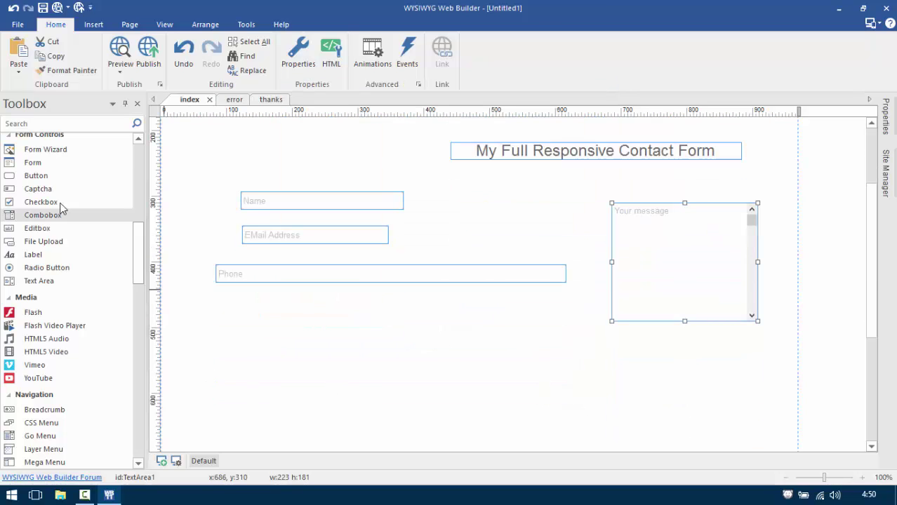
Draw a button below the Phone field, label it SEND, and enlarge it to 176 by 46.
left_click(39, 178)
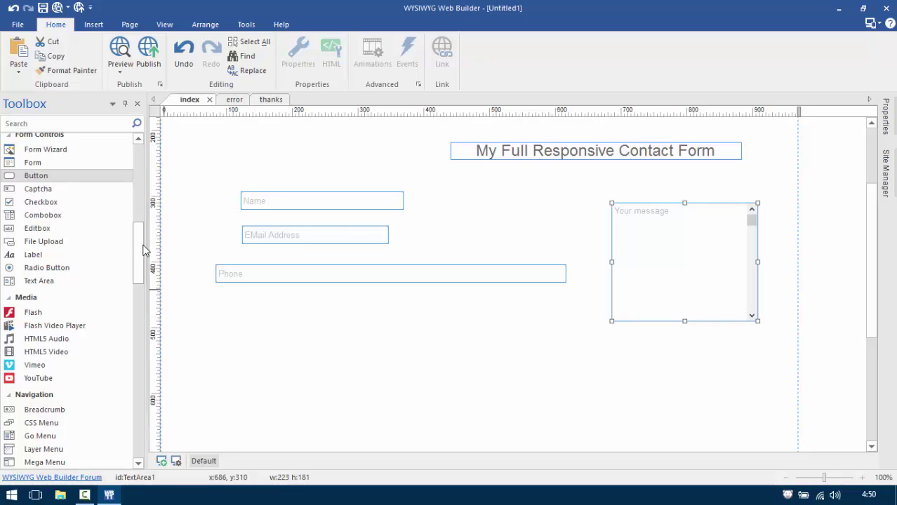
scroll(127, 235, "up", 3)
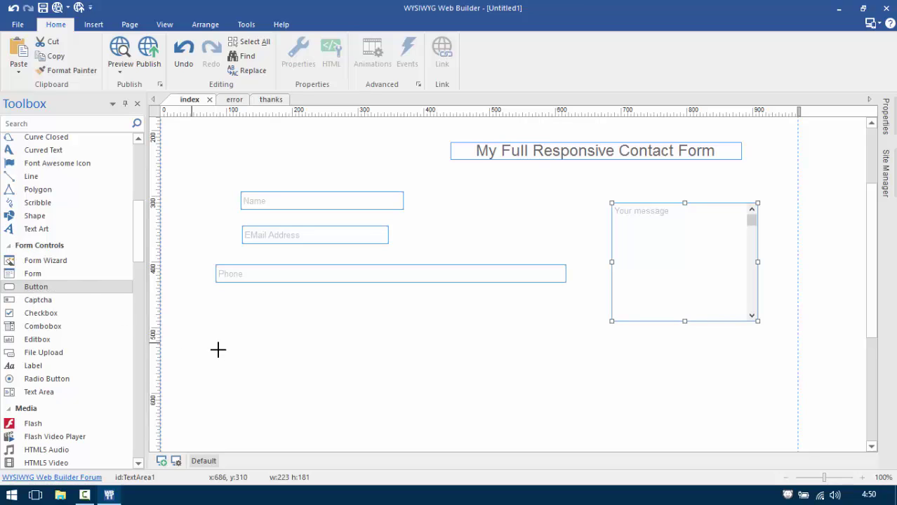
left_click_drag(257, 351, 392, 379)
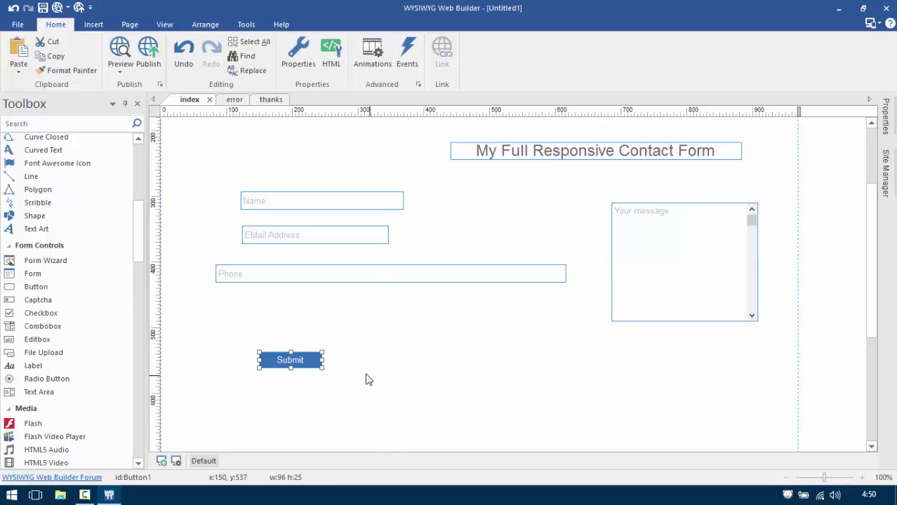
double_click(300, 360)
left_click_drag(390, 162, 288, 175)
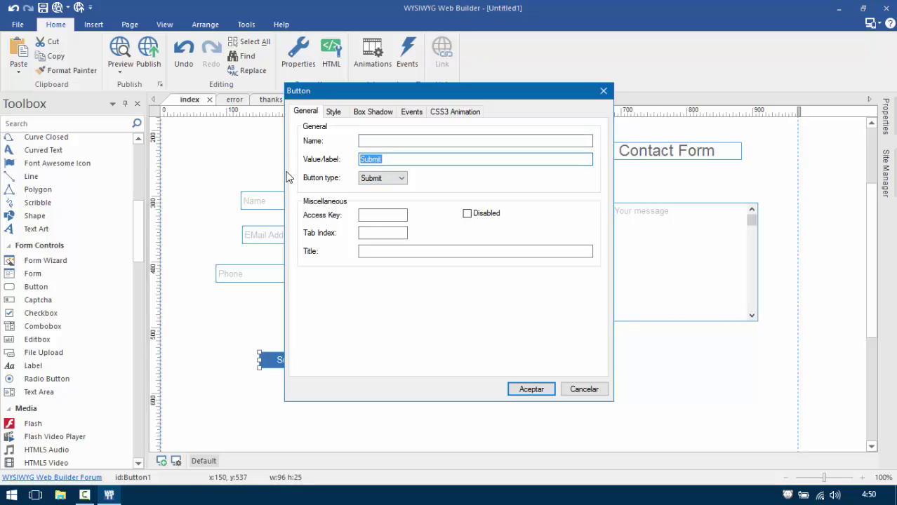
type("SEND")
left_click(528, 391)
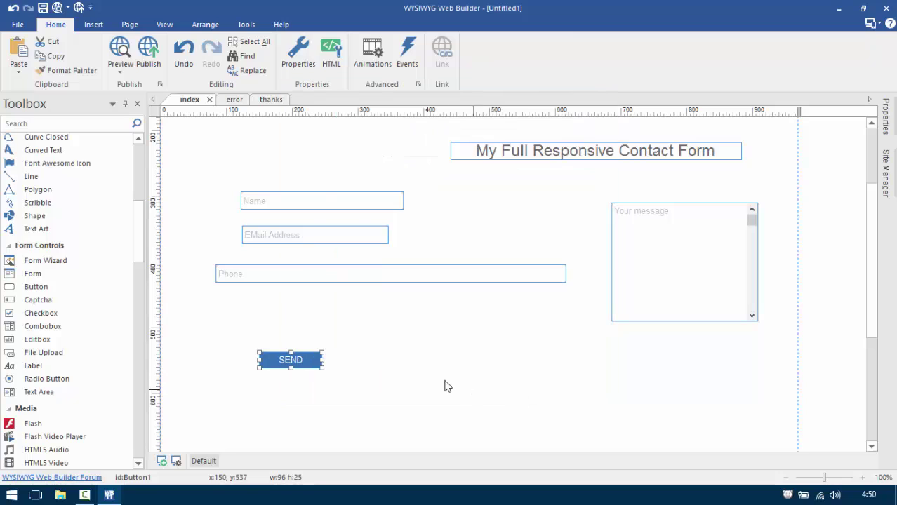
left_click_drag(324, 368, 475, 344)
scroll(501, 250, "up", 3)
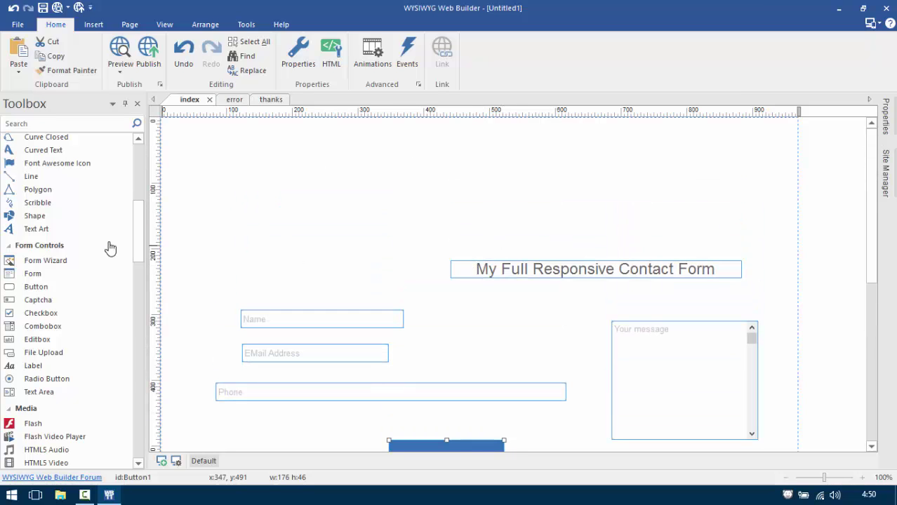
Insert a layout grid at the page top with centred alignment and a single 12x column.
left_click_drag(139, 253, 148, 328)
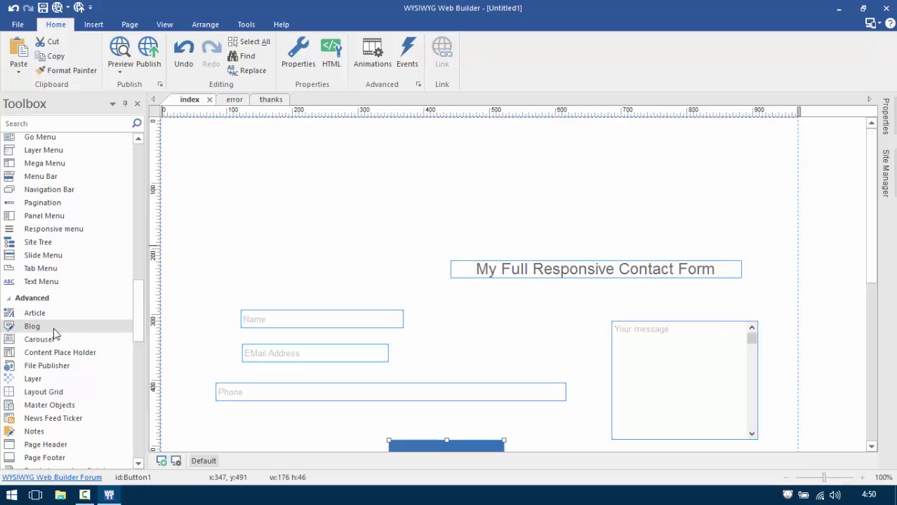
left_click(61, 392)
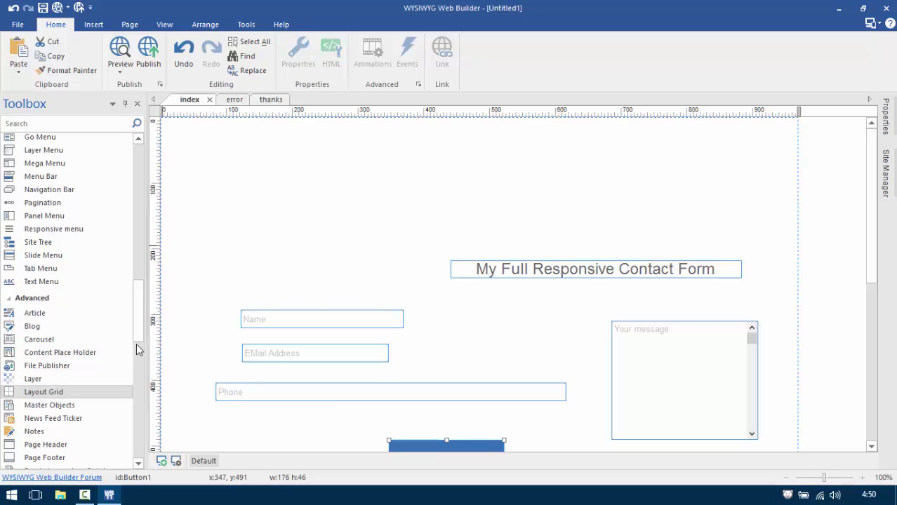
left_click(212, 167)
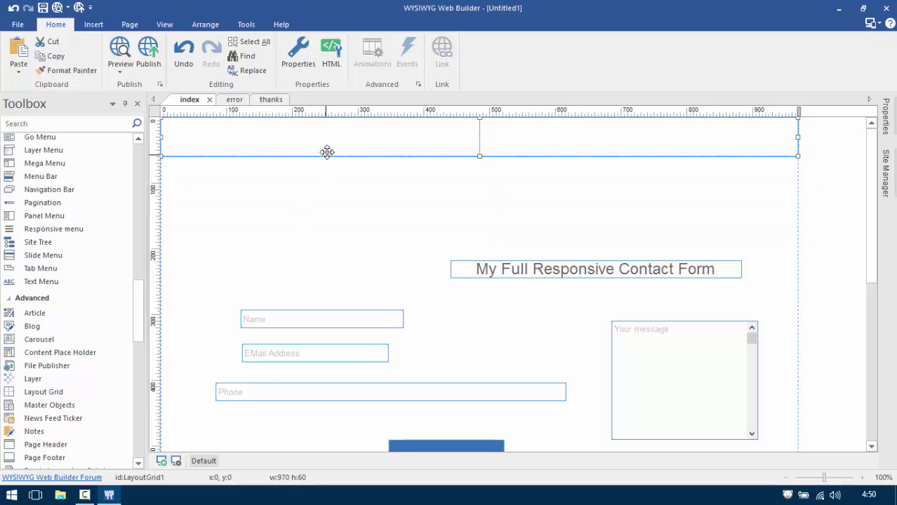
left_click_drag(326, 150, 355, 211)
double_click(393, 140)
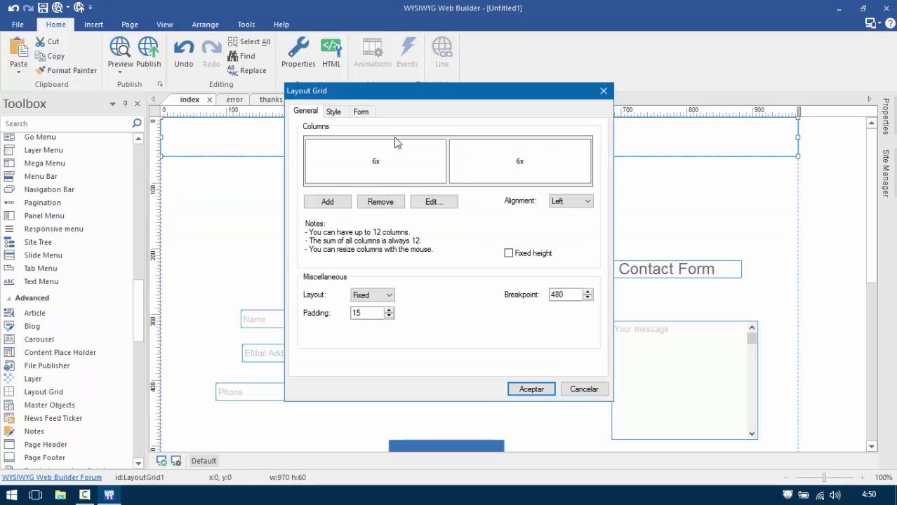
left_click(572, 202)
left_click(577, 222)
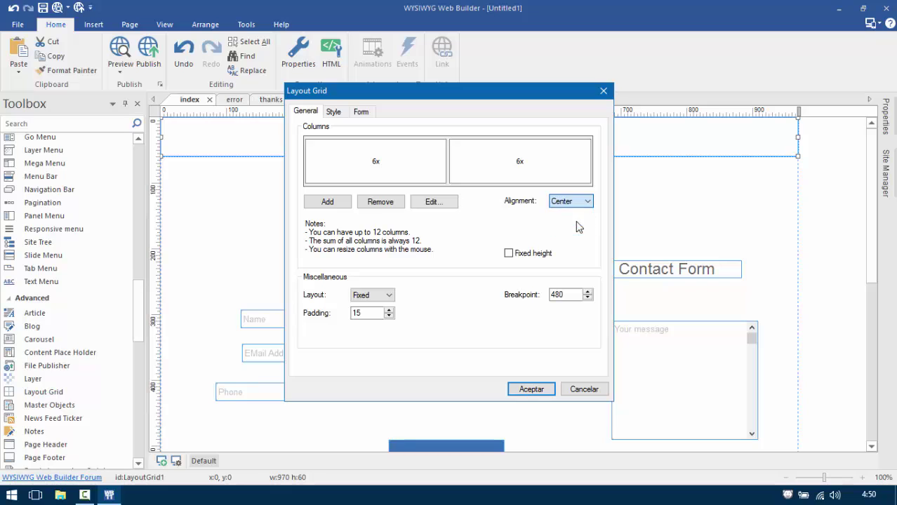
left_click(381, 201)
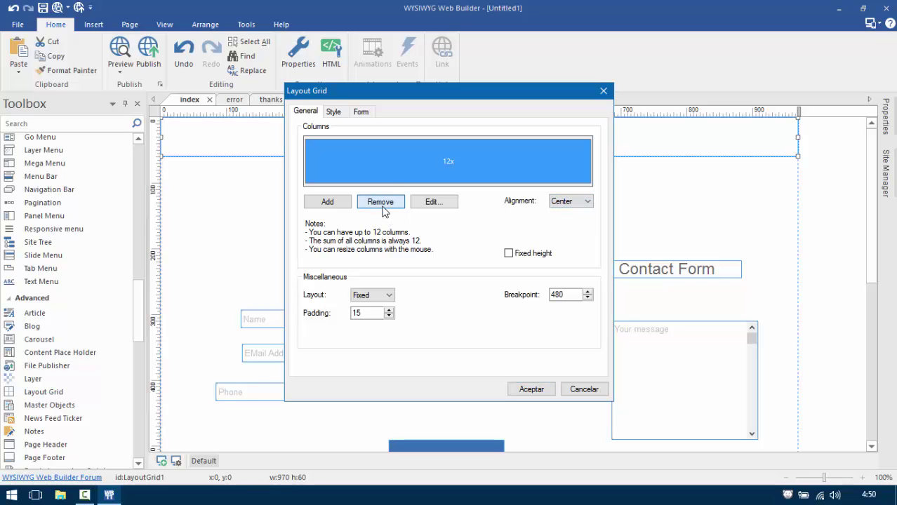
left_click(535, 389)
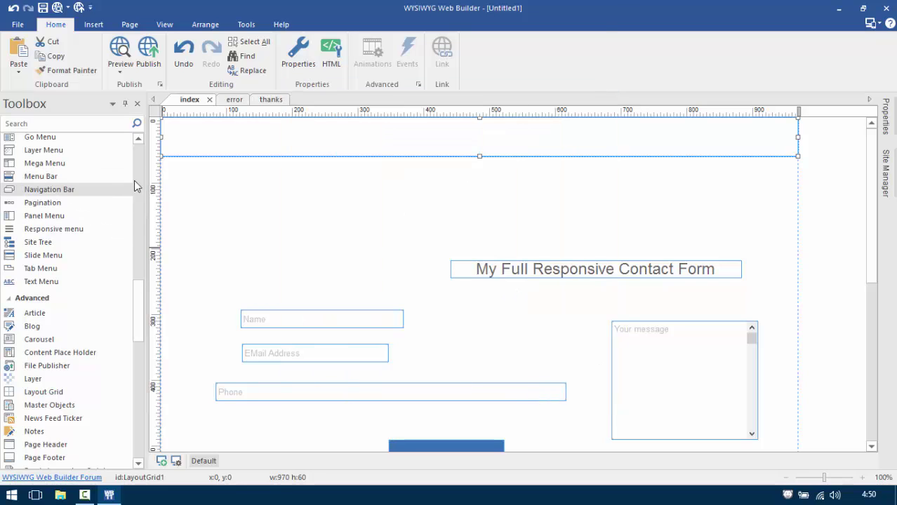
scroll(137, 175, "up", 6)
Draw an 80 px tall grey line in the top grid and move the title beneath it.
left_click(75, 156)
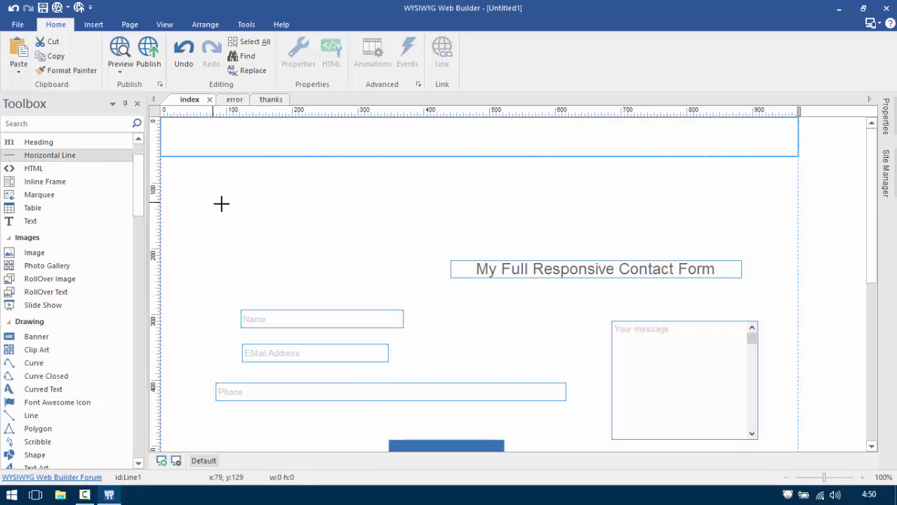
mouse_move(214, 201)
left_mouse_down()
mouse_move(334, 226)
mouse_move(366, 218)
mouse_move(365, 139)
left_mouse_up()
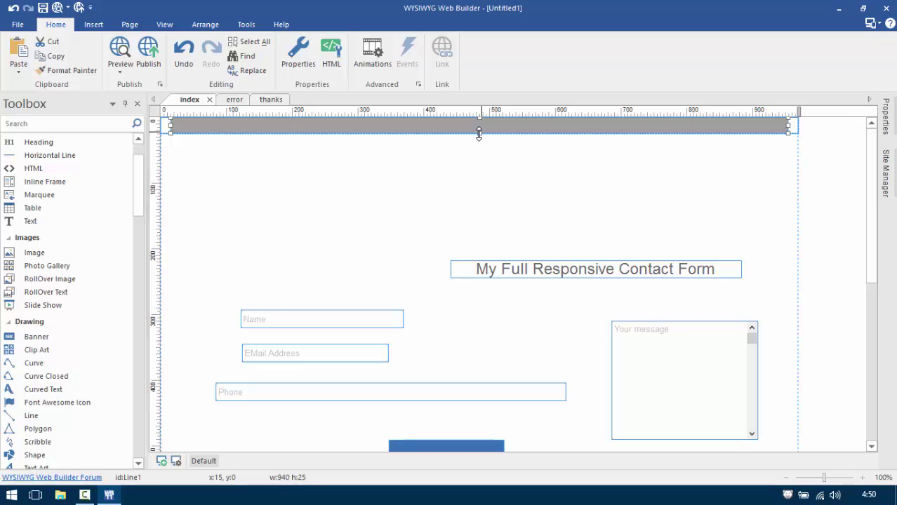
left_click_drag(479, 134, 490, 169)
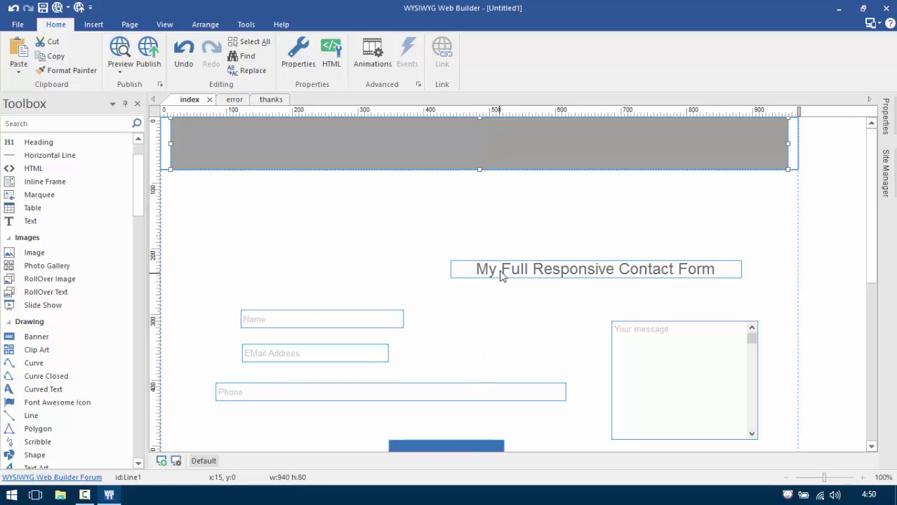
left_click_drag(500, 275, 358, 157)
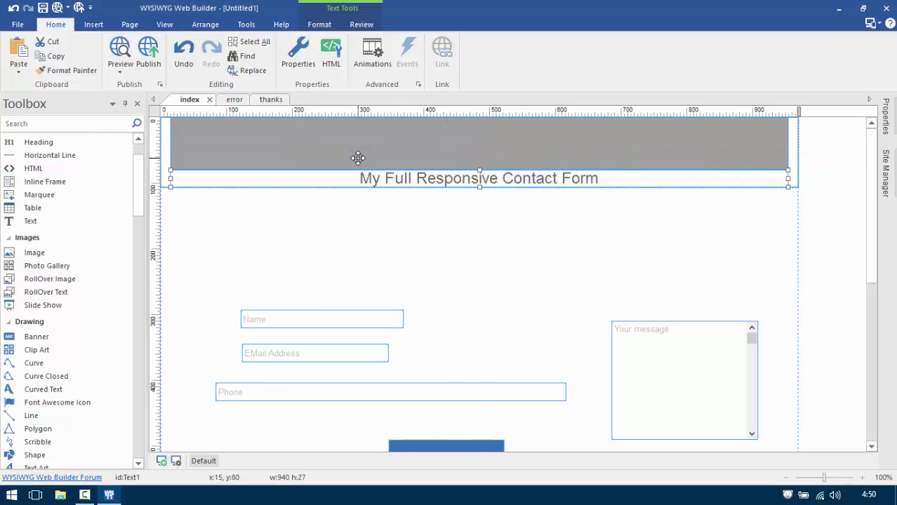
Add a second grey horizontal line just below the title.
left_click(50, 155)
left_click(203, 220)
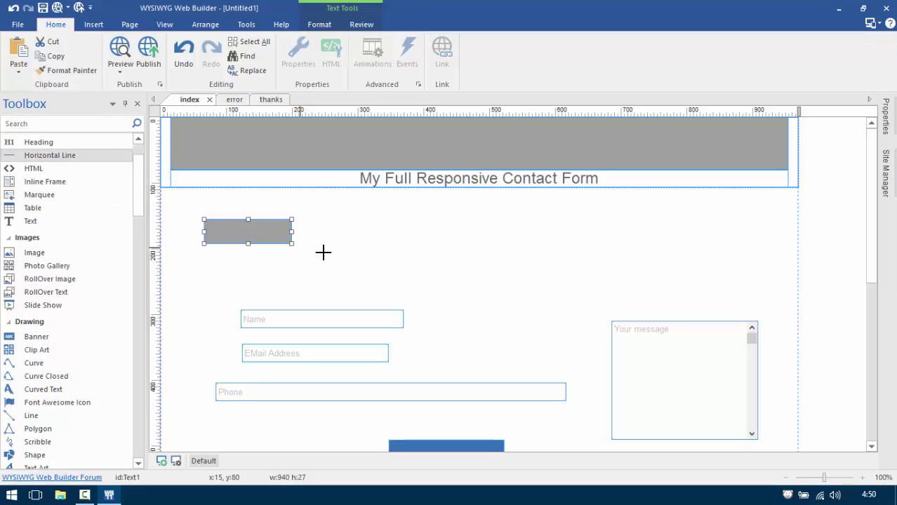
mouse_move(323, 253)
left_mouse_down()
mouse_move(336, 238)
mouse_move(323, 155)
mouse_move(311, 147)
left_mouse_up()
key("ctrl+z")
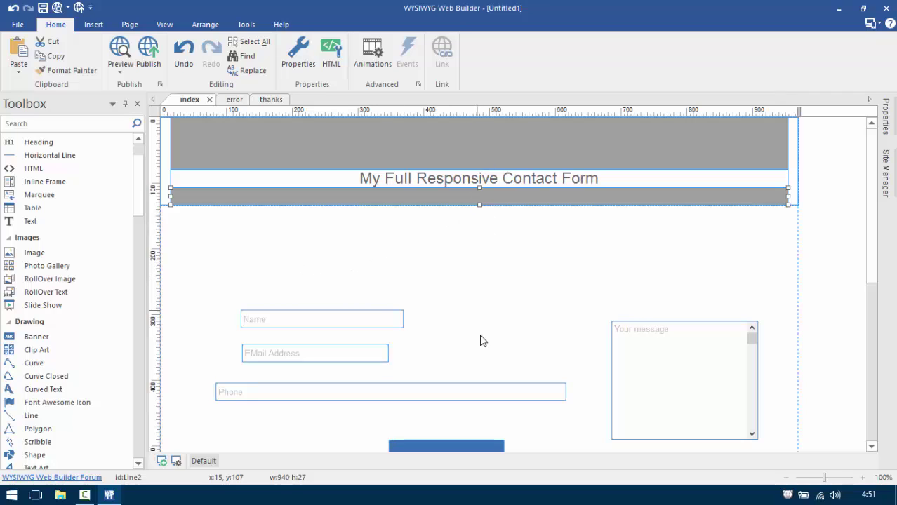
Select the Name, EMail Address and Phone edit boxes and the Your message text area.
left_click(380, 317)
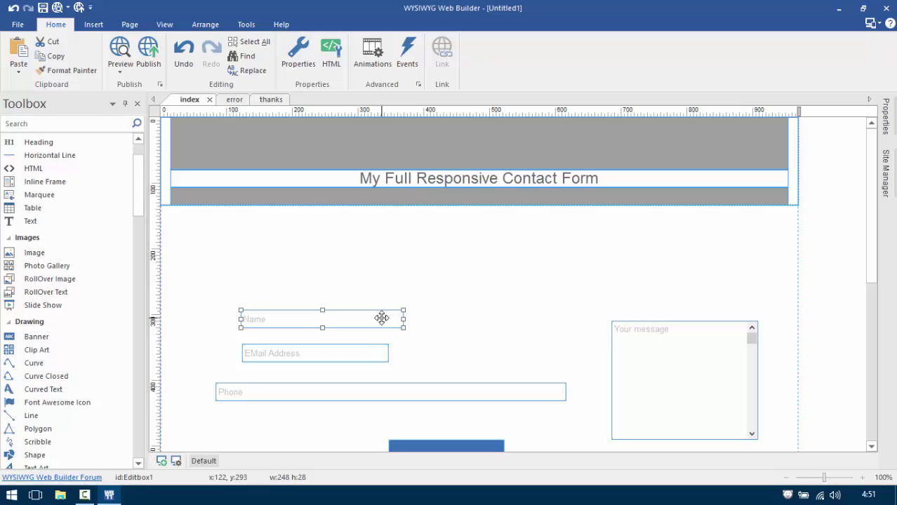
left_click(357, 350, "shift")
left_click(349, 394, "shift")
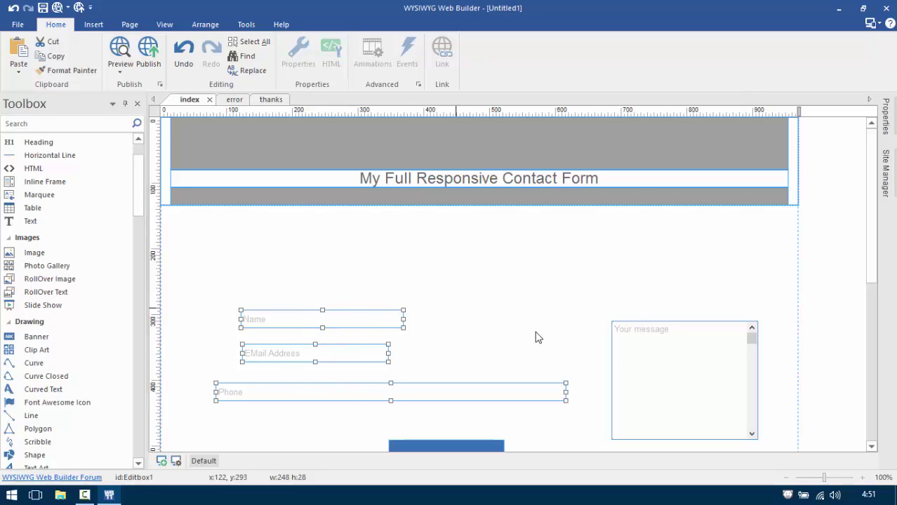
left_click(680, 349)
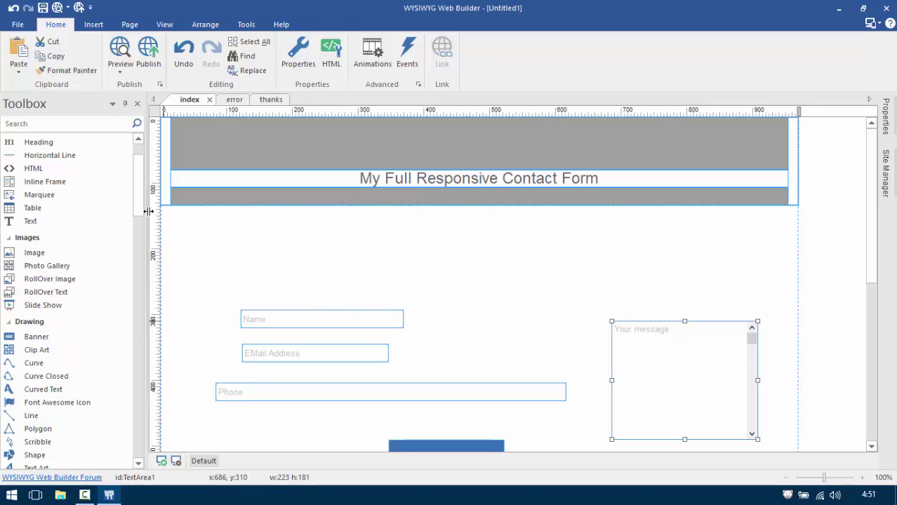
left_click_drag(140, 197, 142, 321)
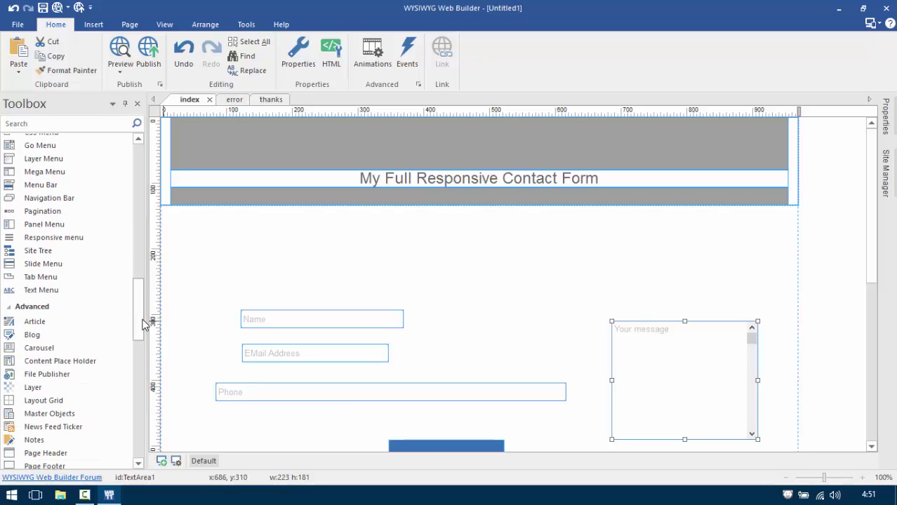
left_click(65, 386)
left_click(40, 398)
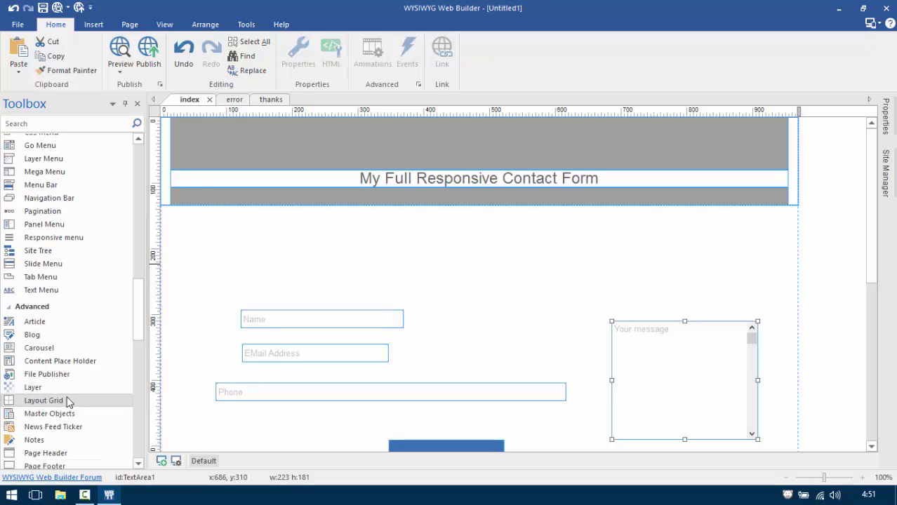
Draw a new layout grid below the header and split it into 5x and 7x columns.
left_click_drag(199, 221, 250, 257)
double_click(434, 233)
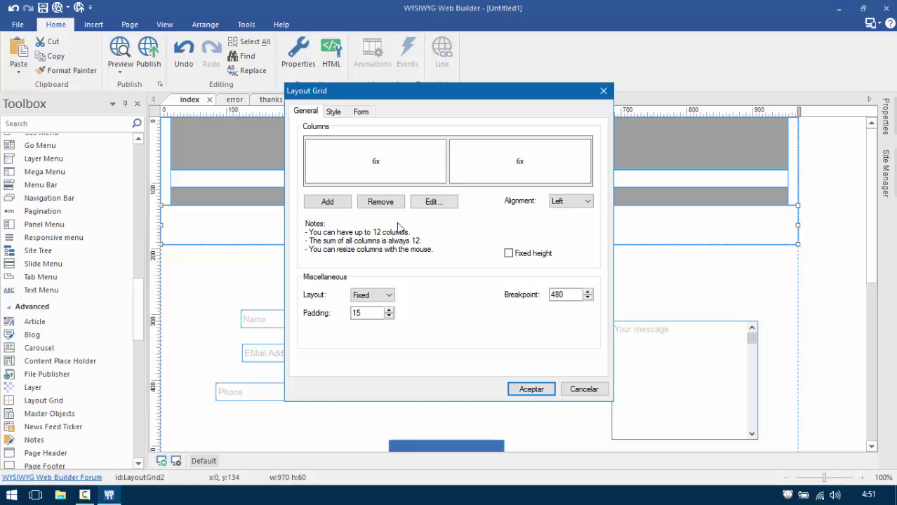
left_click(336, 205)
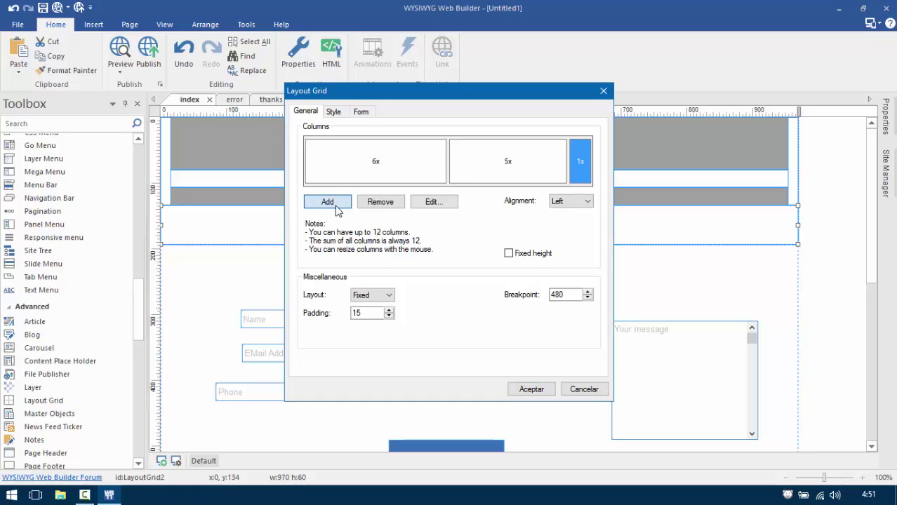
left_click(336, 206)
left_click(386, 203)
left_click(386, 202)
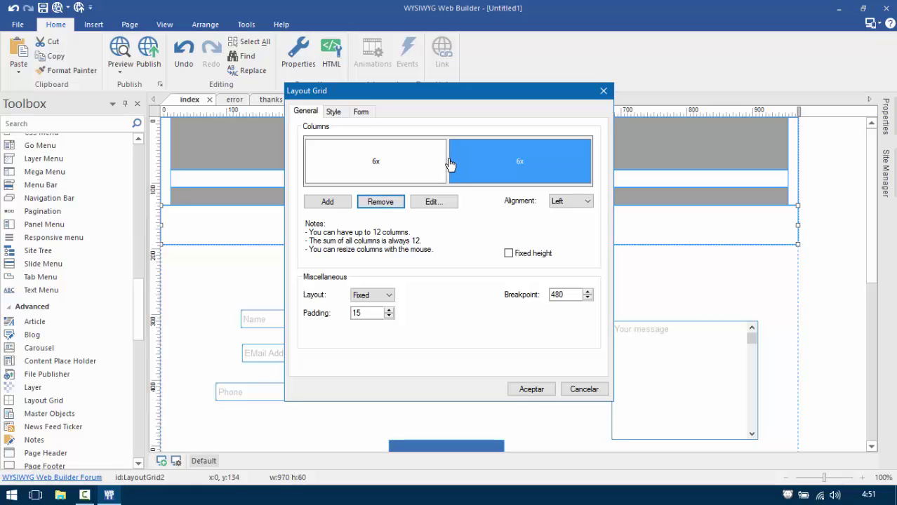
left_click_drag(450, 161, 428, 161)
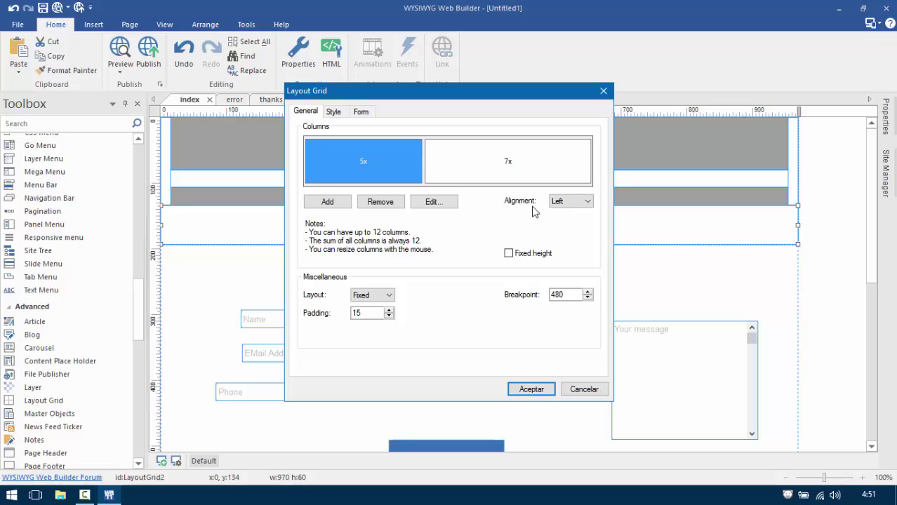
Set the grid's column alignment to Center and apply the settings.
left_click(567, 201)
left_click(566, 219)
left_click(559, 180)
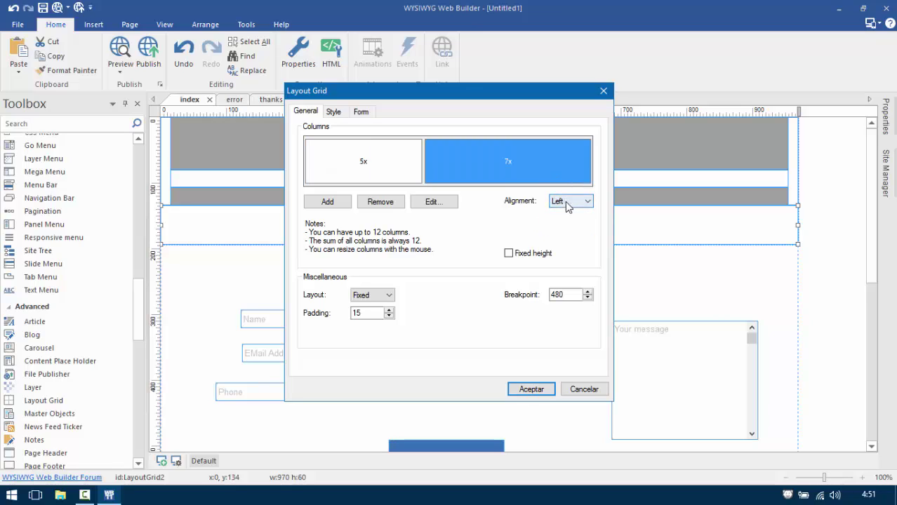
left_click(566, 201)
left_click(569, 220)
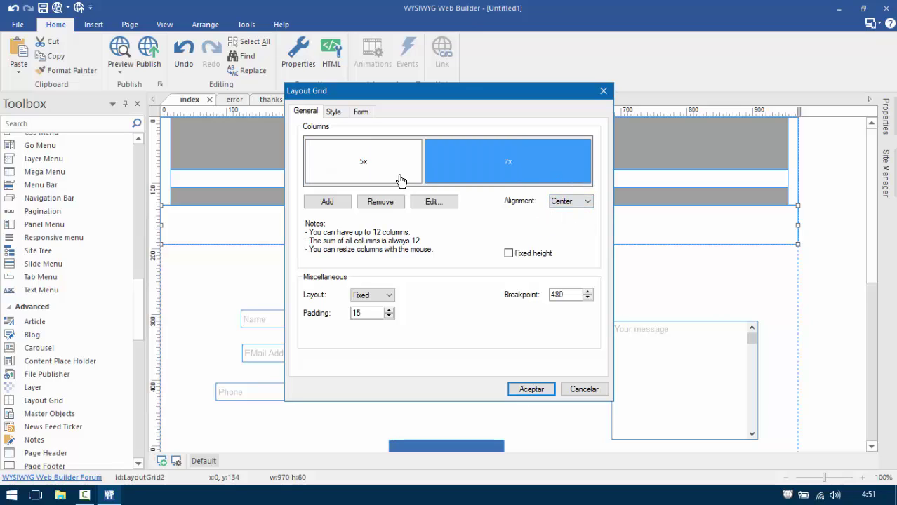
left_click(365, 314)
left_click(389, 167)
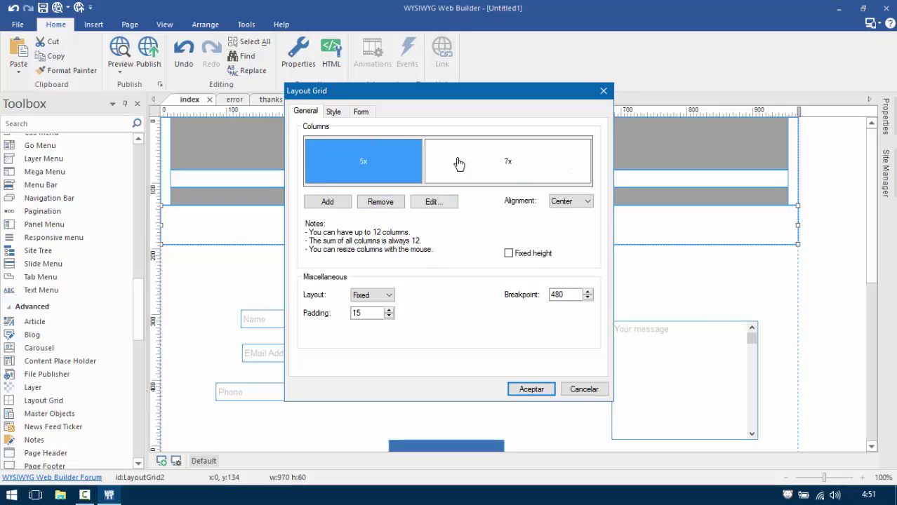
left_click(457, 165)
left_click(367, 175)
left_click(531, 391)
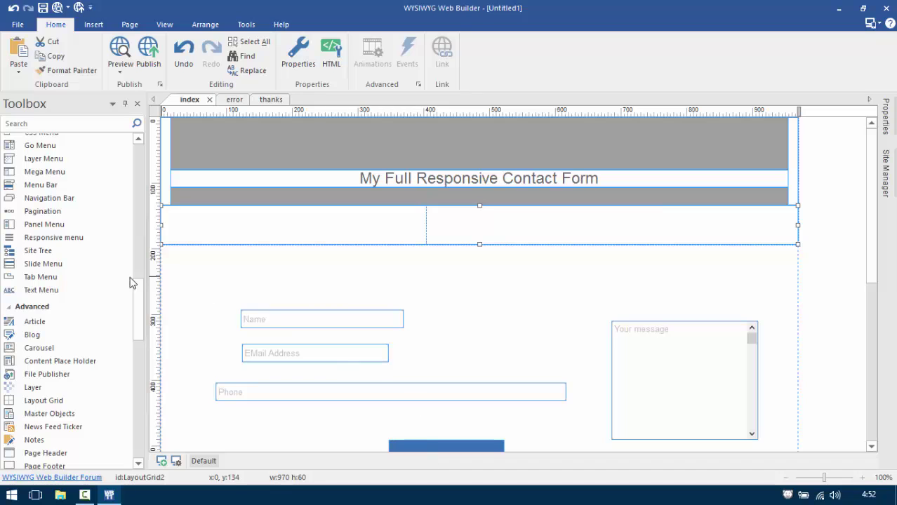
Draw a grey line in the grid's left column and copy it atop the right column.
left_click_drag(135, 295, 138, 183)
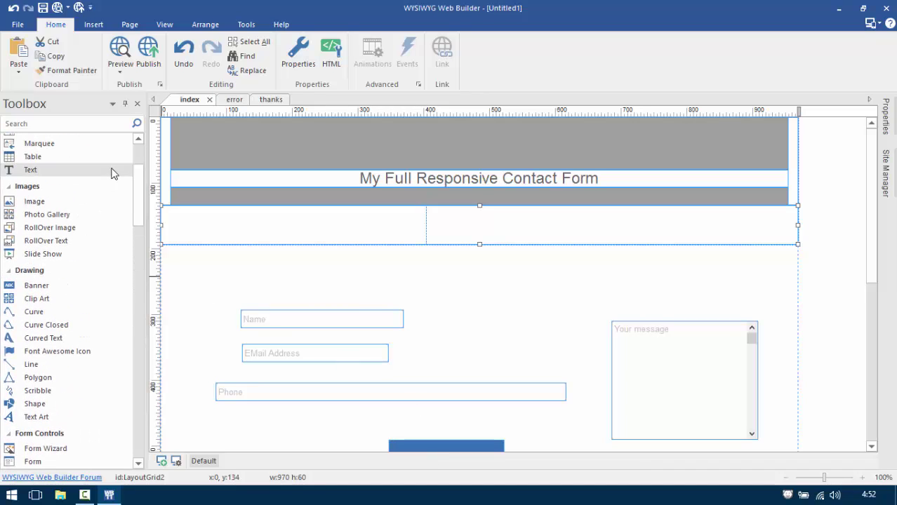
left_click(136, 163)
left_click(94, 207)
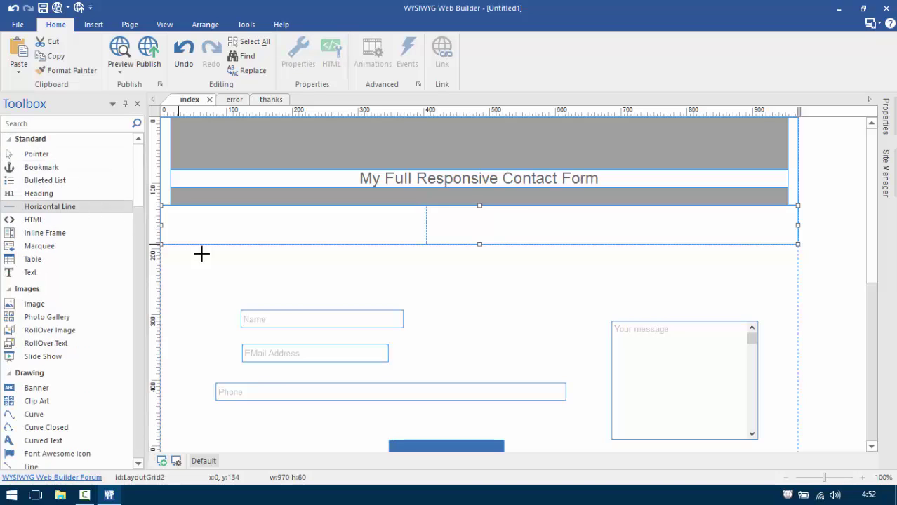
mouse_move(251, 263)
left_mouse_down()
mouse_move(364, 278)
mouse_move(351, 230)
left_mouse_up()
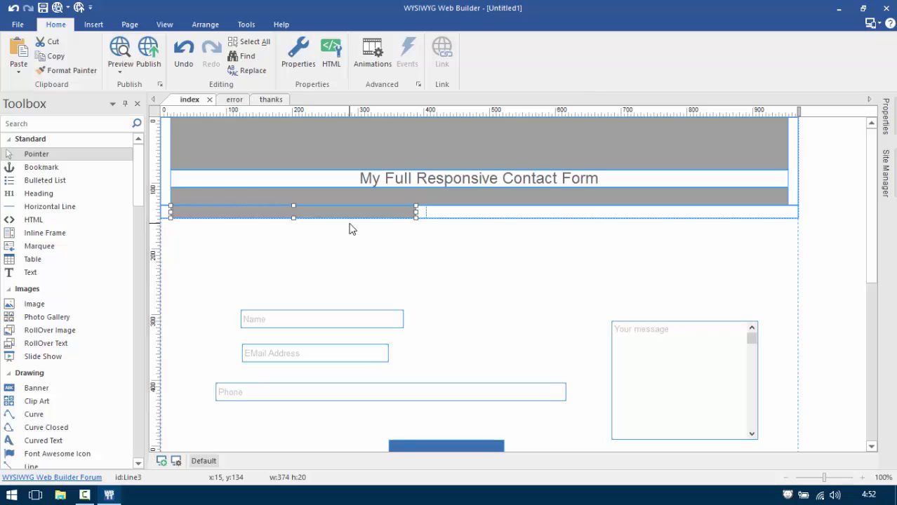
key("ctrl+v")
left_click_drag(441, 228, 483, 214)
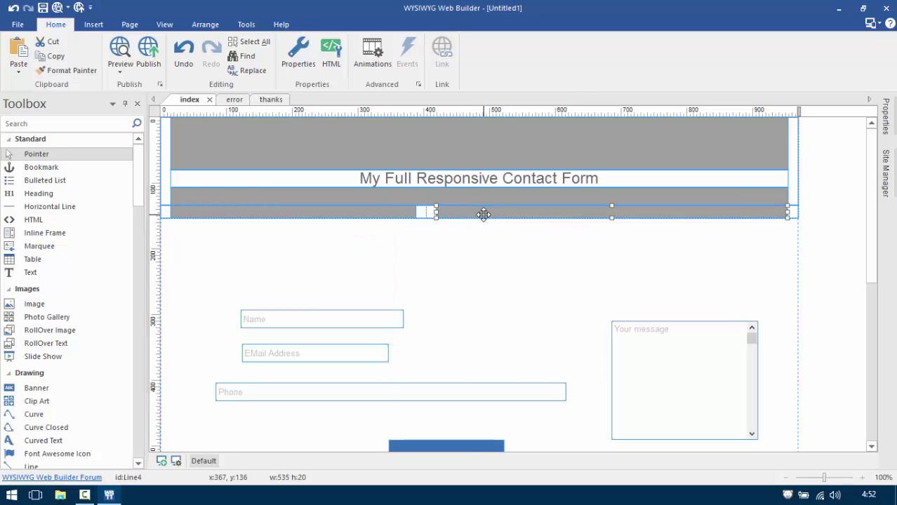
Move the Name field into the left column with a grey line below, then place EMail Address.
left_click_drag(333, 324, 291, 217)
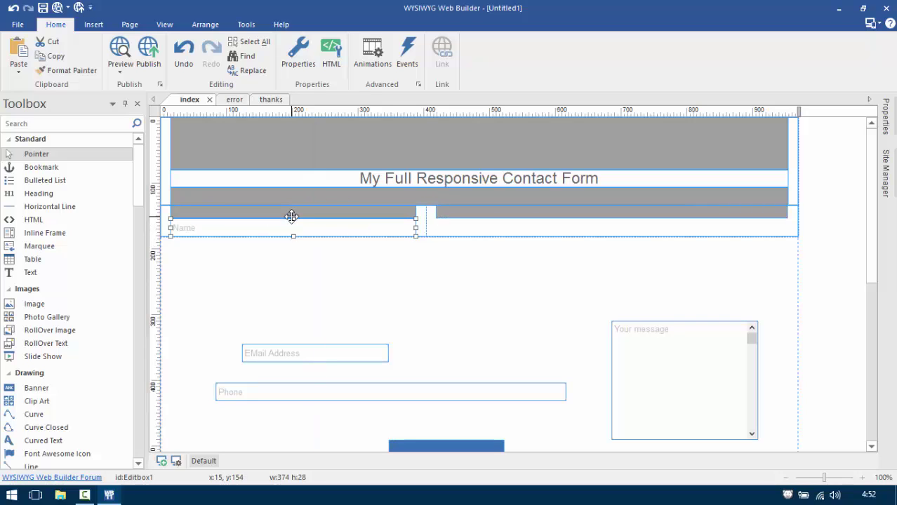
left_click(294, 213)
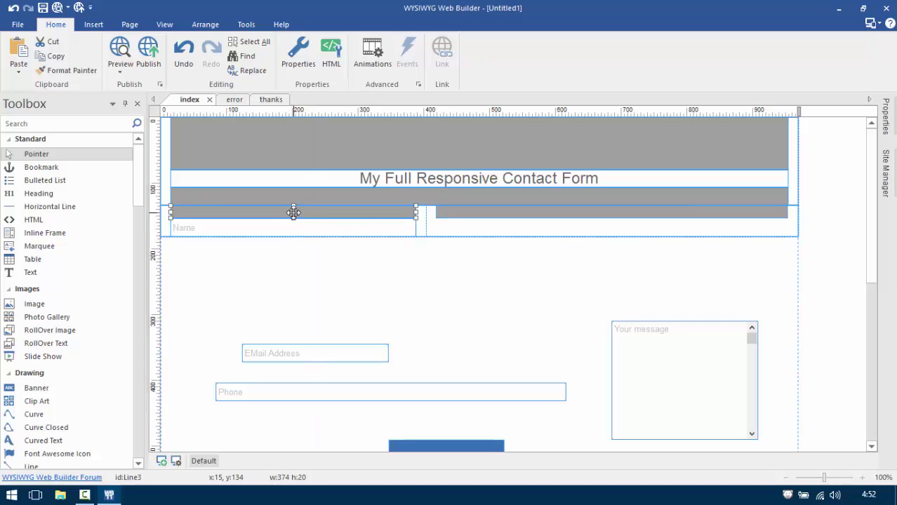
left_click_drag(294, 212, 300, 232)
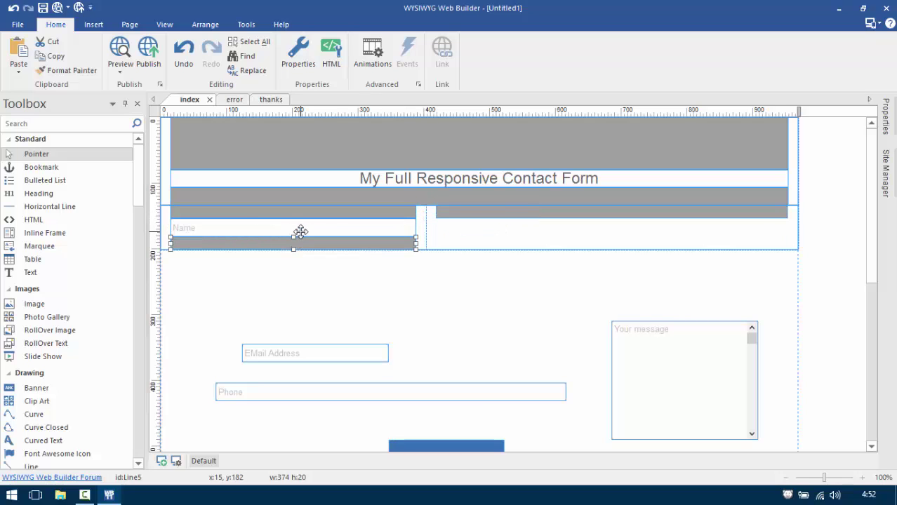
left_click(374, 350)
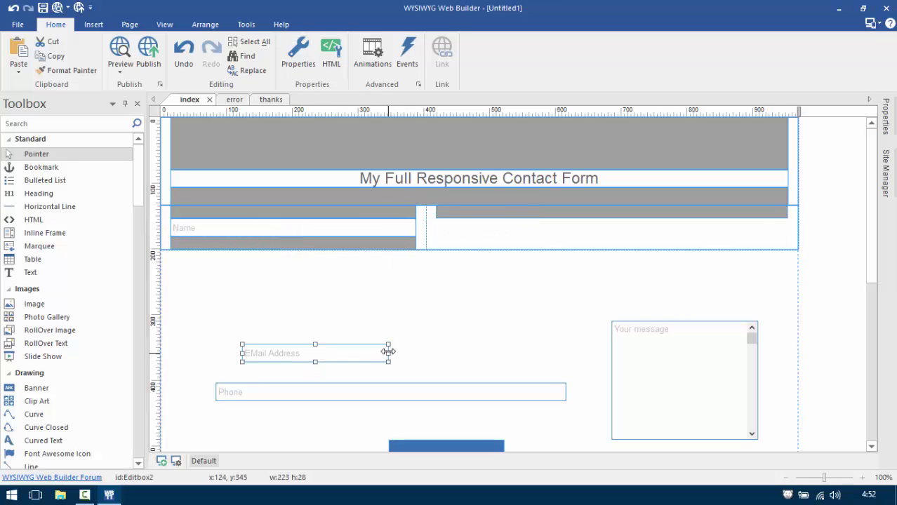
left_click_drag(388, 354, 294, 251)
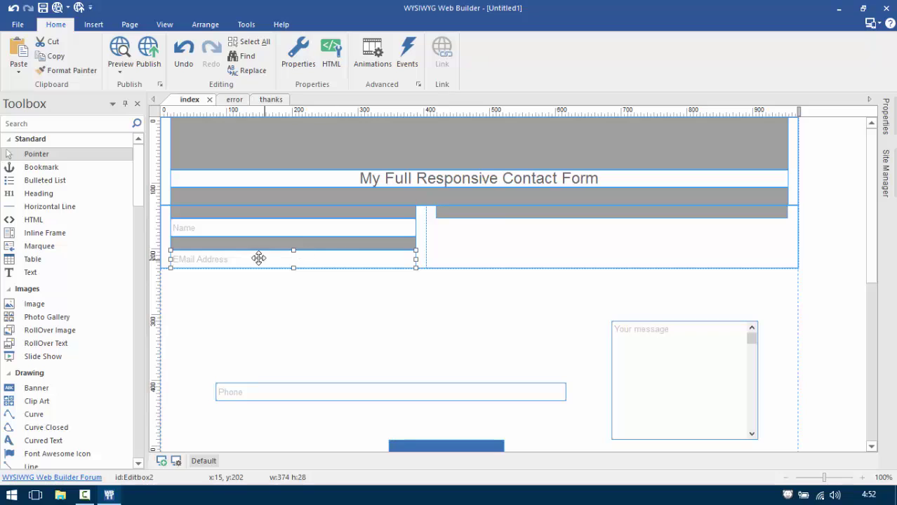
Add another grey line below EMail Address and move the Phone field under it.
left_click(354, 249)
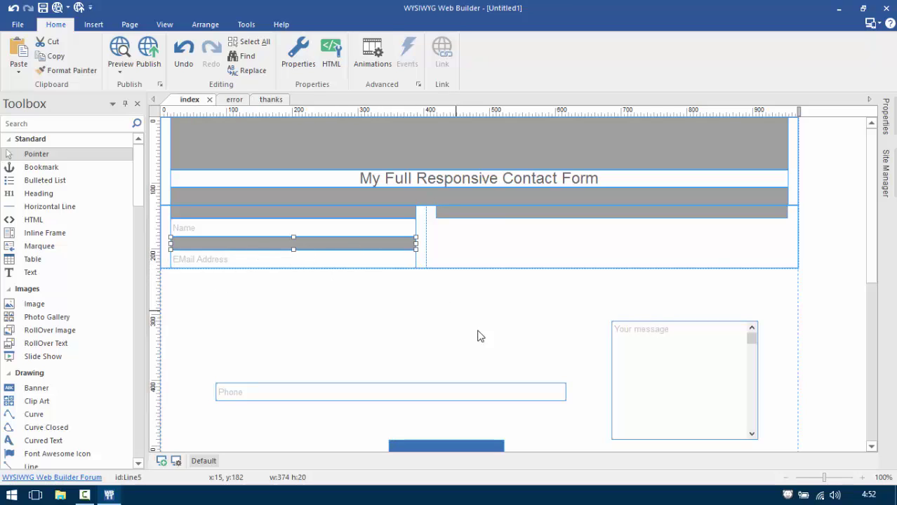
key("ctrl+v")
left_click_drag(450, 316, 216, 278)
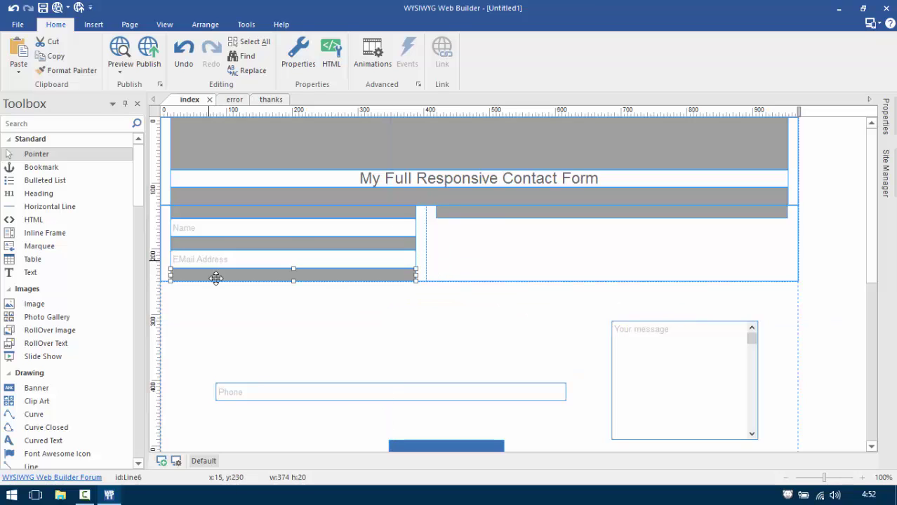
left_click_drag(272, 398, 239, 282)
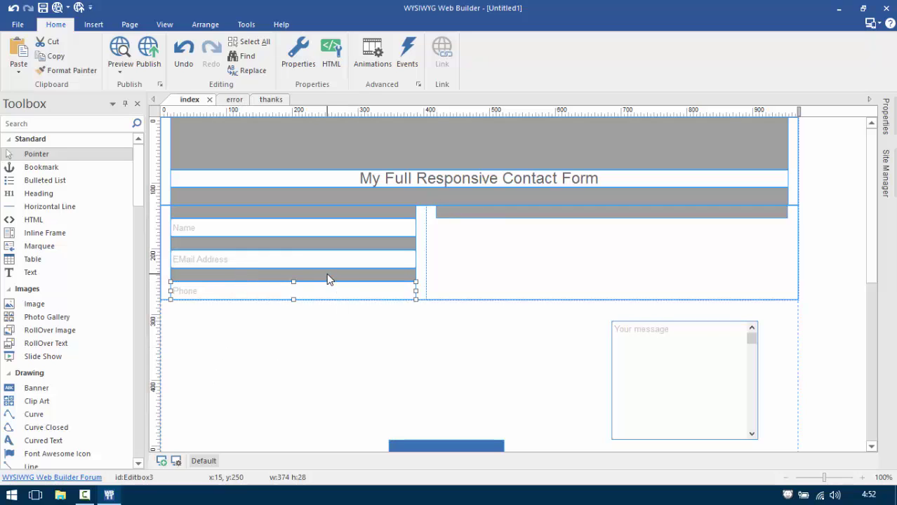
left_click(359, 243)
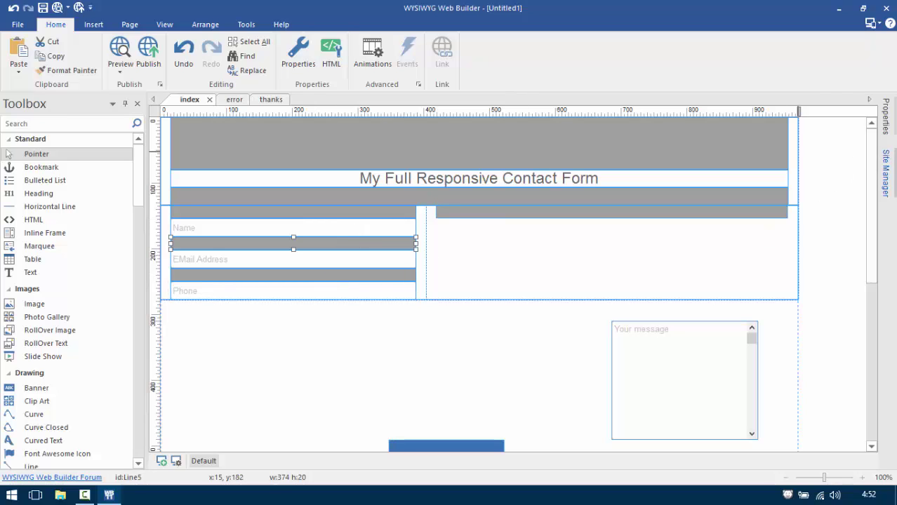
Set both spacer lines between the fields to 35 px tall.
mouse_move(887, 121)
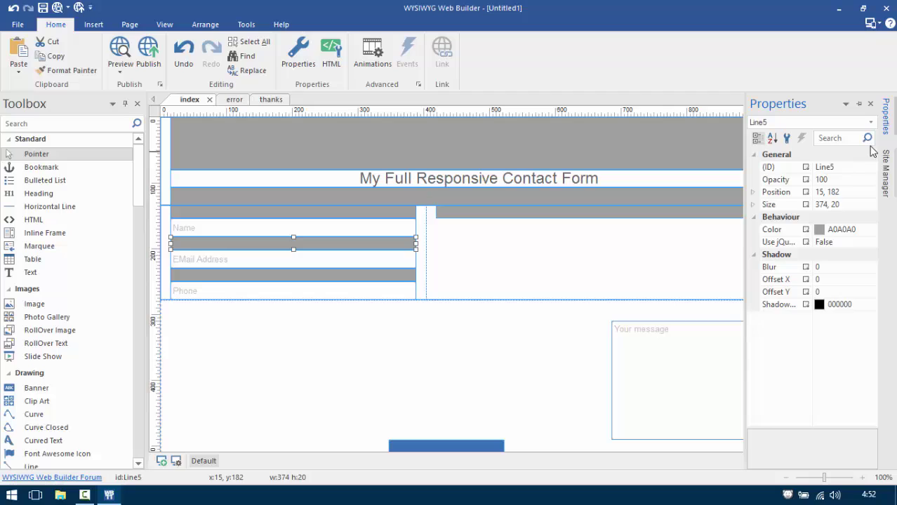
double_click(834, 204)
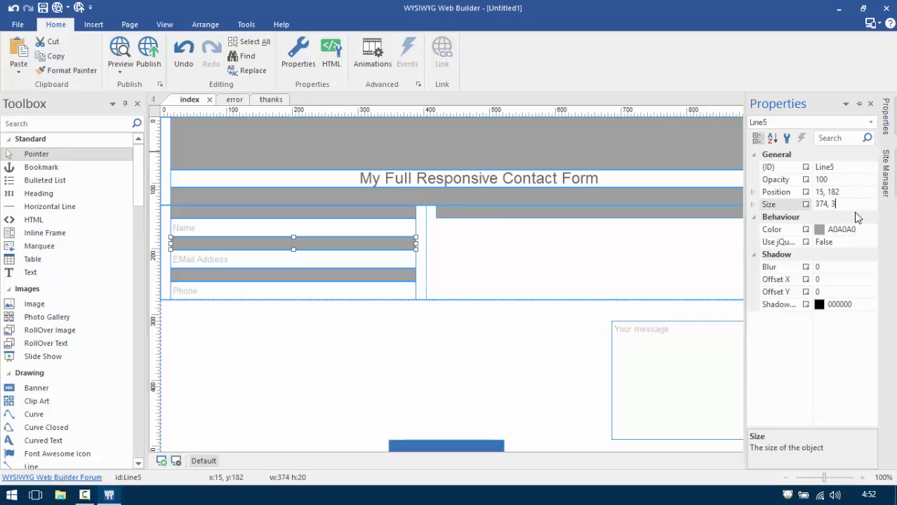
type("35")
key("Return")
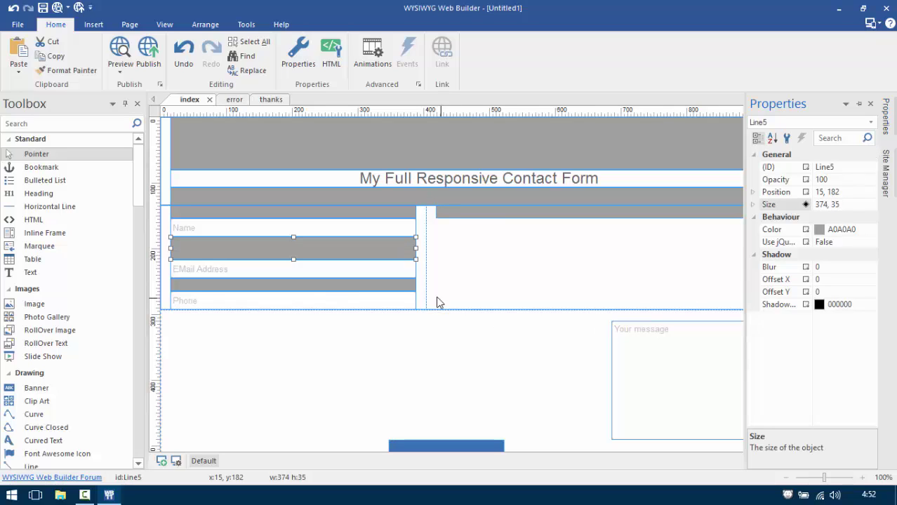
left_click(409, 285)
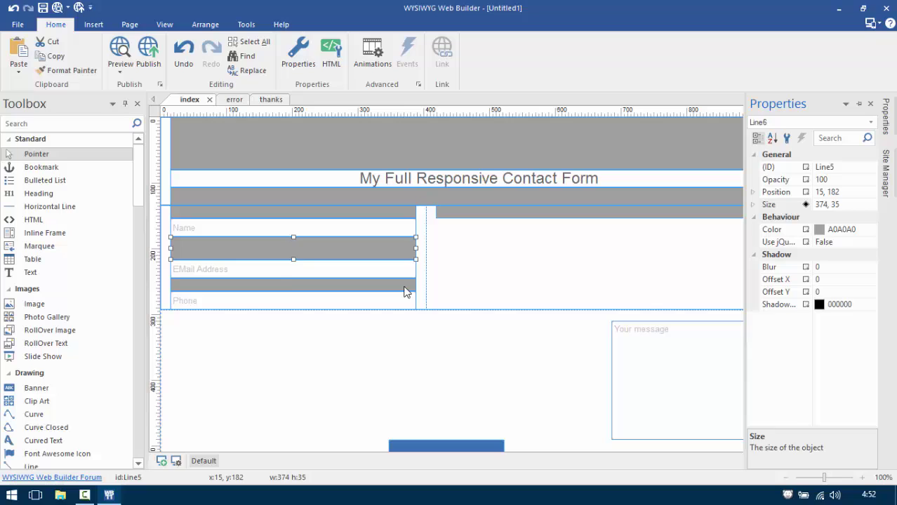
double_click(834, 205)
type("35")
key("Return")
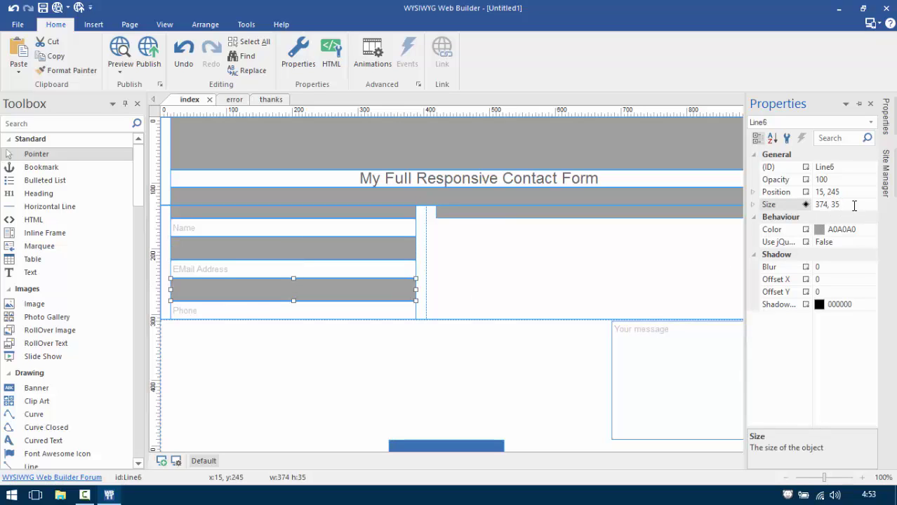
left_click(598, 354)
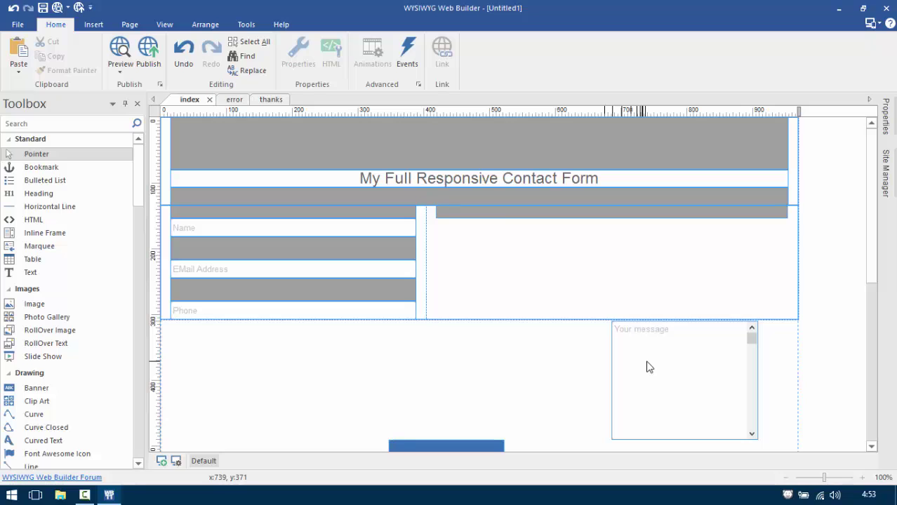
Move the Your message box into the right column and shorten it to match the fields.
left_click_drag(665, 381, 587, 260)
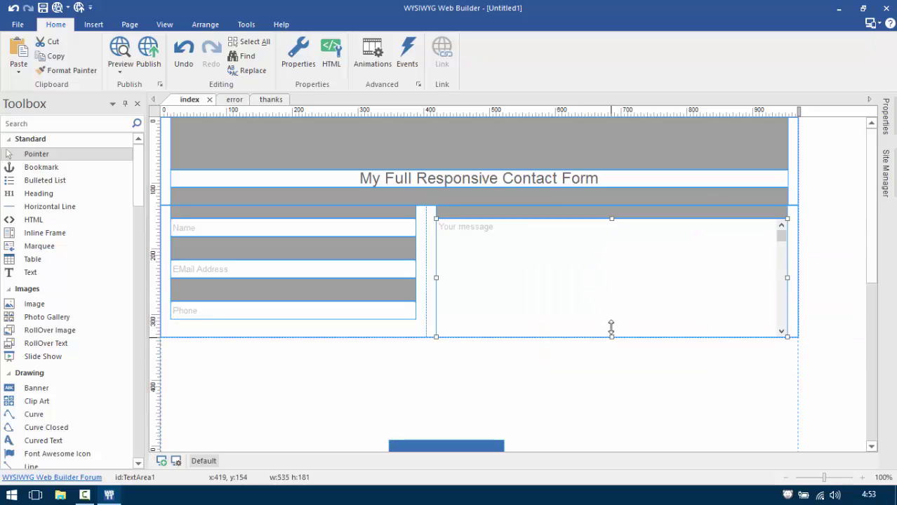
left_click_drag(611, 327, 612, 320)
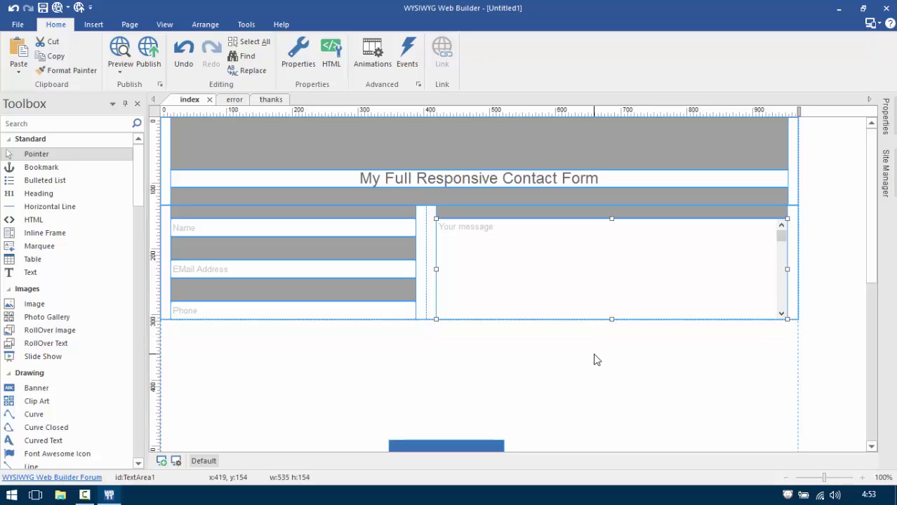
left_click(324, 249)
left_click(319, 289)
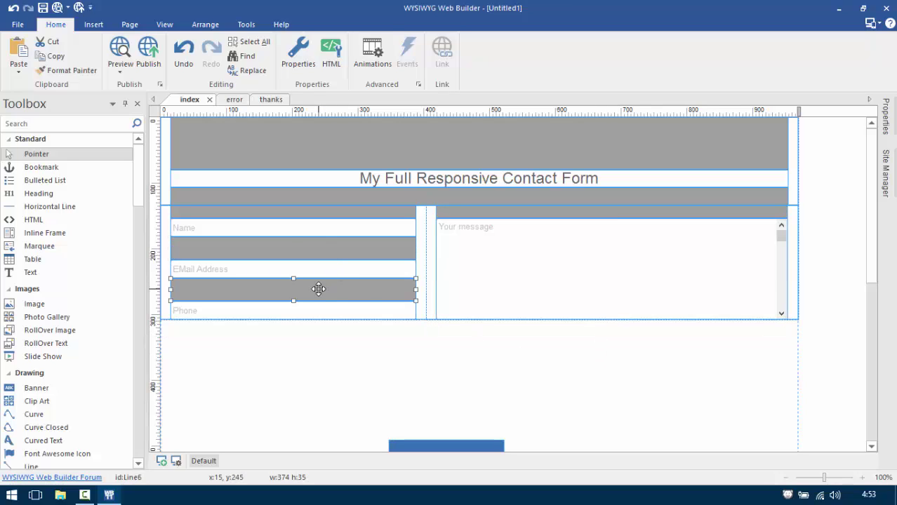
left_click(224, 246)
left_click(212, 288)
left_click(226, 249)
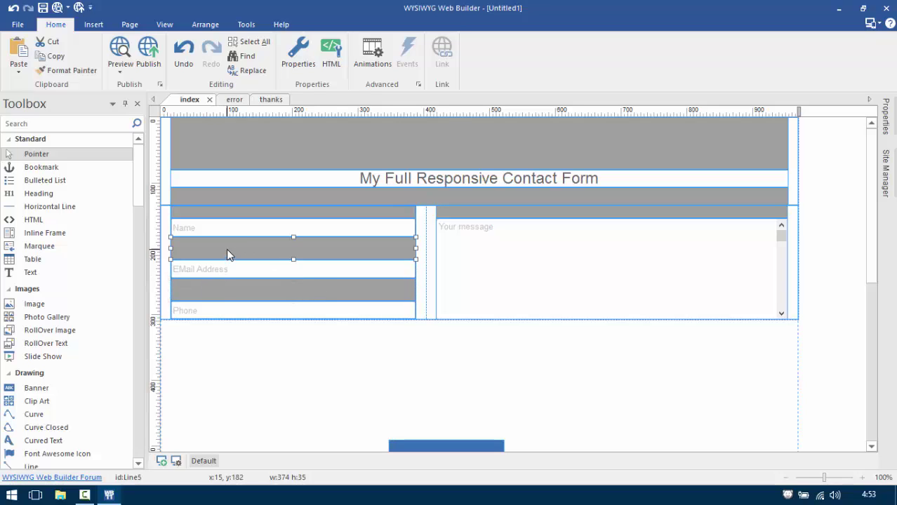
left_click(214, 288)
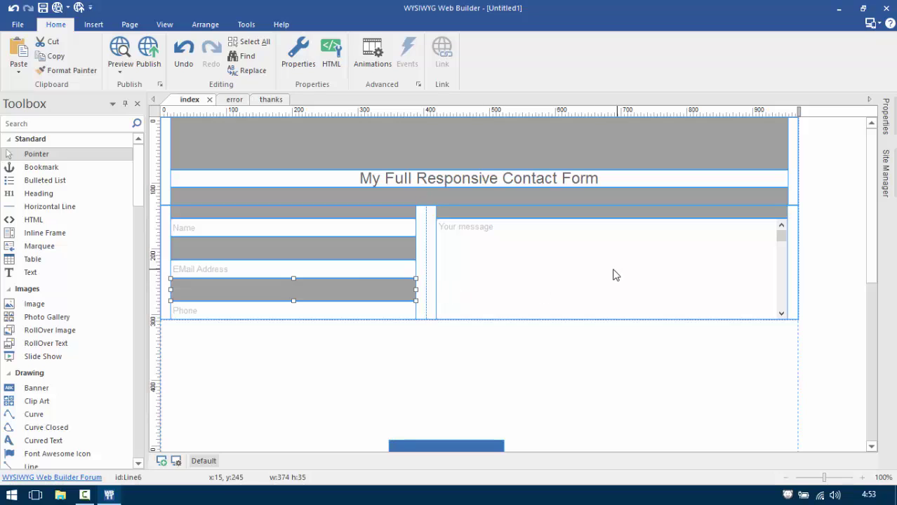
left_click(546, 276)
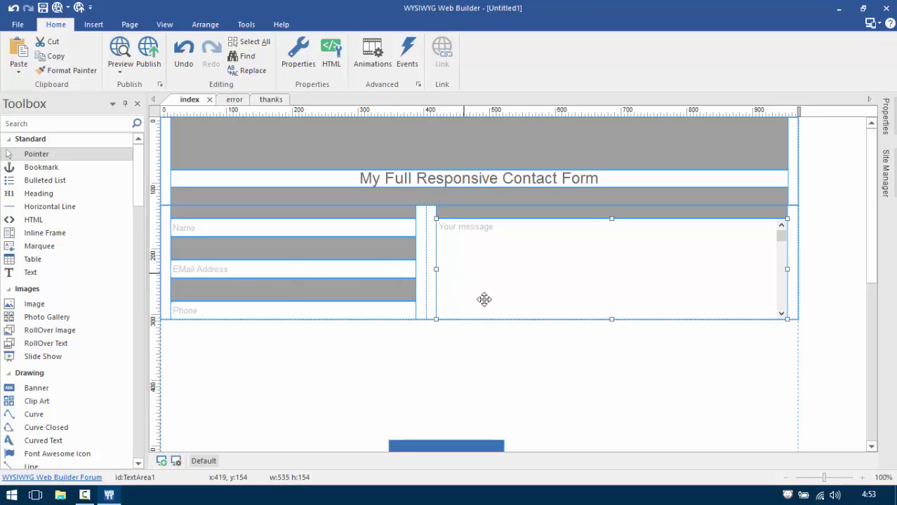
Preview the page in Chrome, try the Name field, and close the preview.
left_click(120, 51)
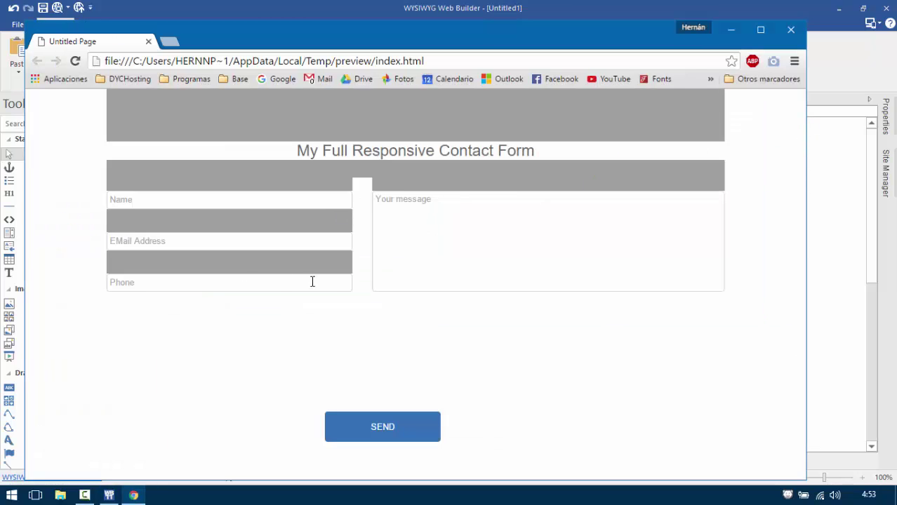
left_click(282, 200)
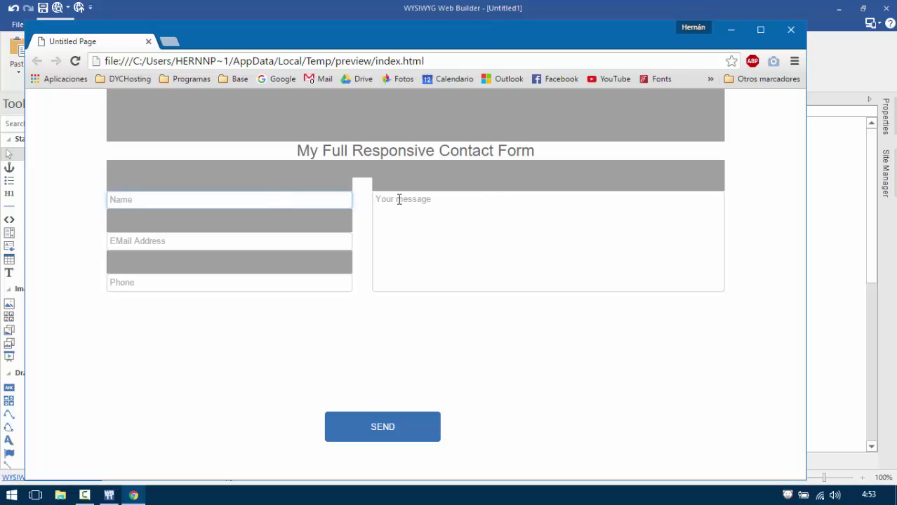
left_click(791, 31)
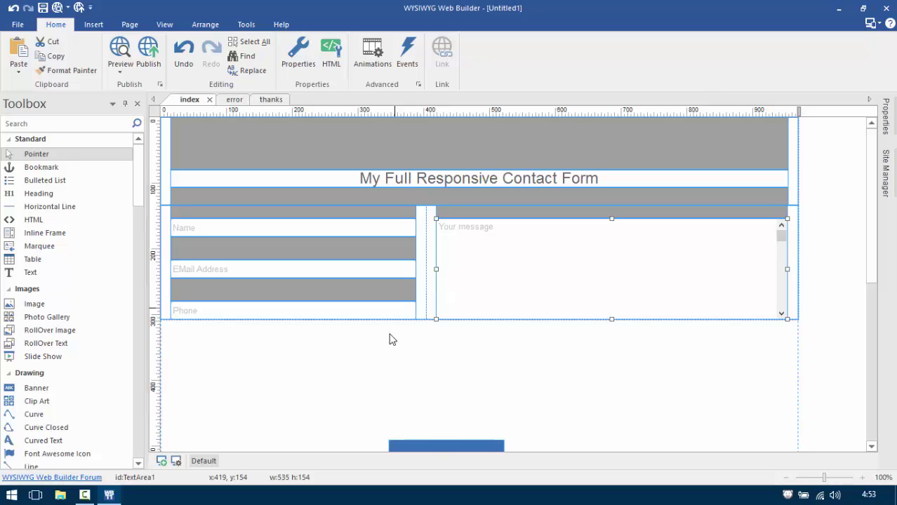
Insert a layout grid under the form fields with one full-width, centred column.
left_click_drag(425, 441, 431, 412)
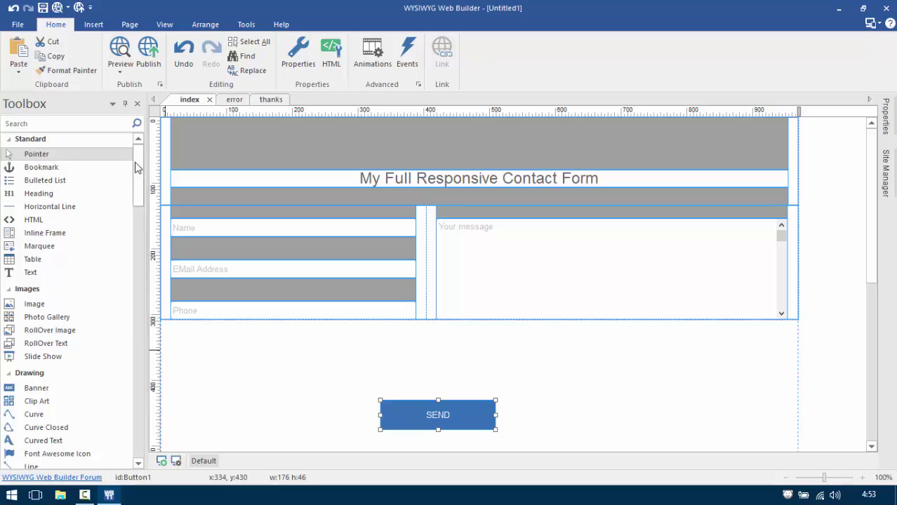
left_click_drag(139, 161, 151, 280)
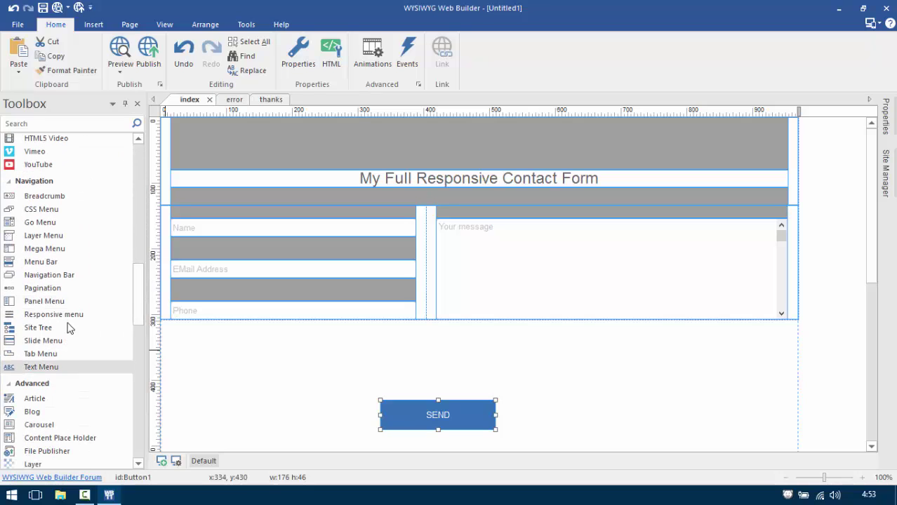
scroll(49, 381, "down", 2)
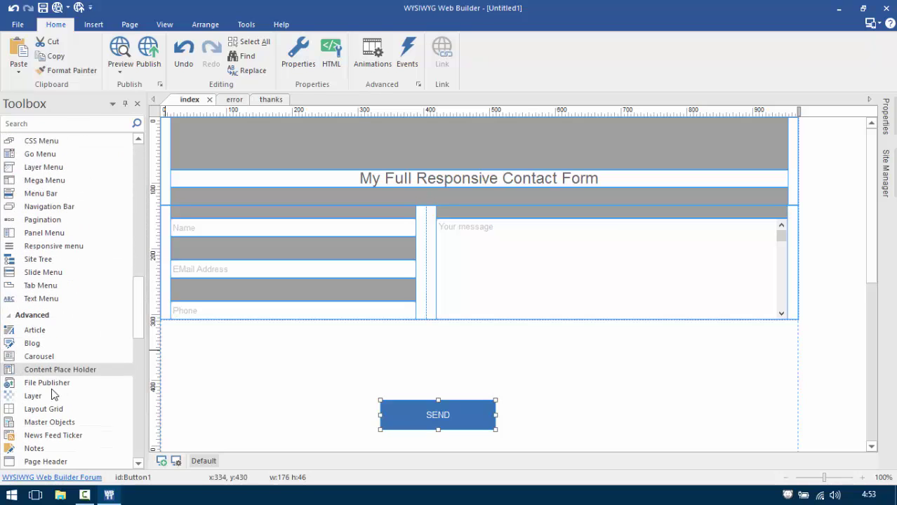
left_click(54, 409)
left_click(214, 362)
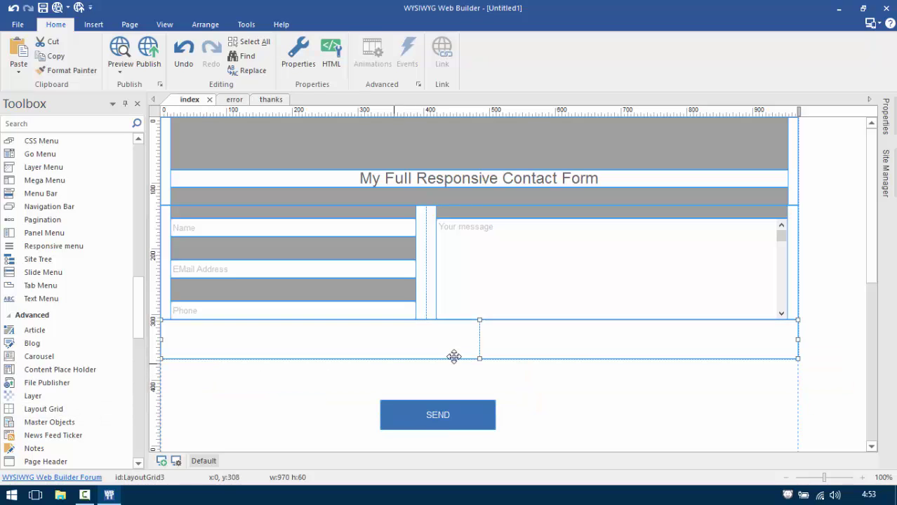
double_click(459, 344)
left_click(380, 202)
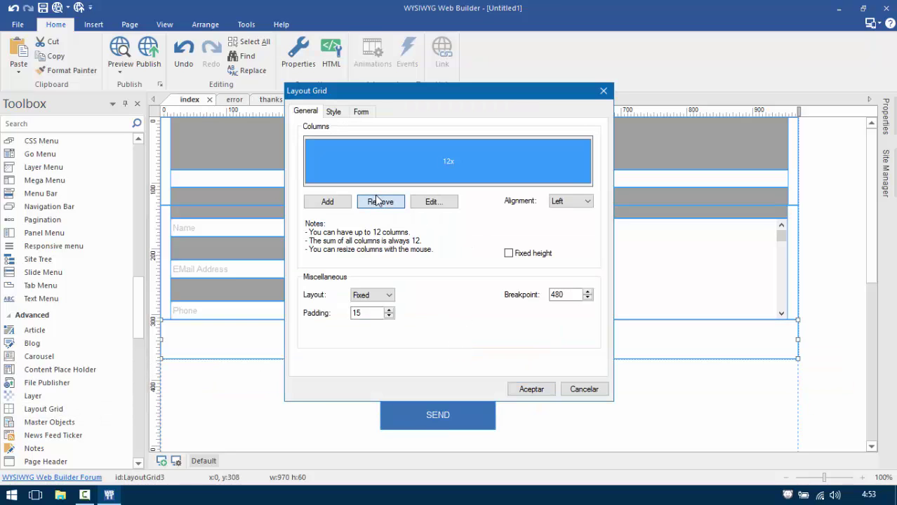
left_click(573, 203)
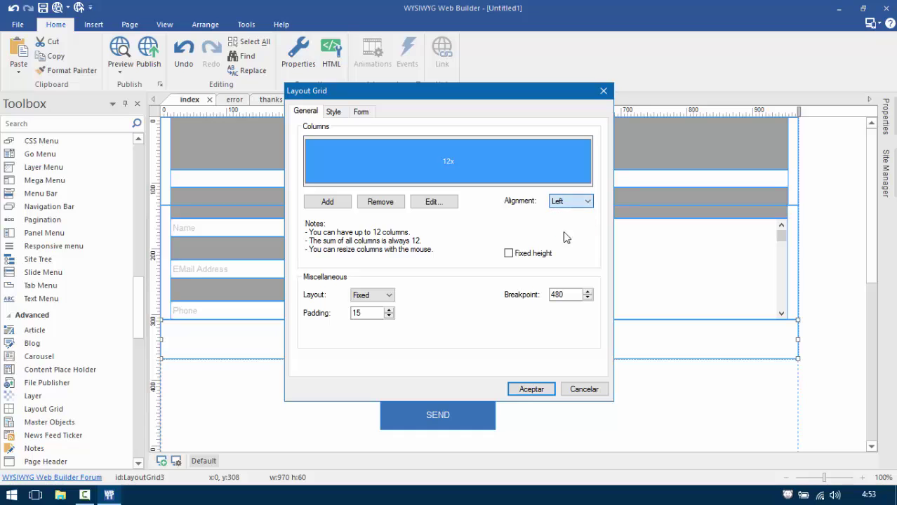
left_click(563, 231)
left_click(518, 390)
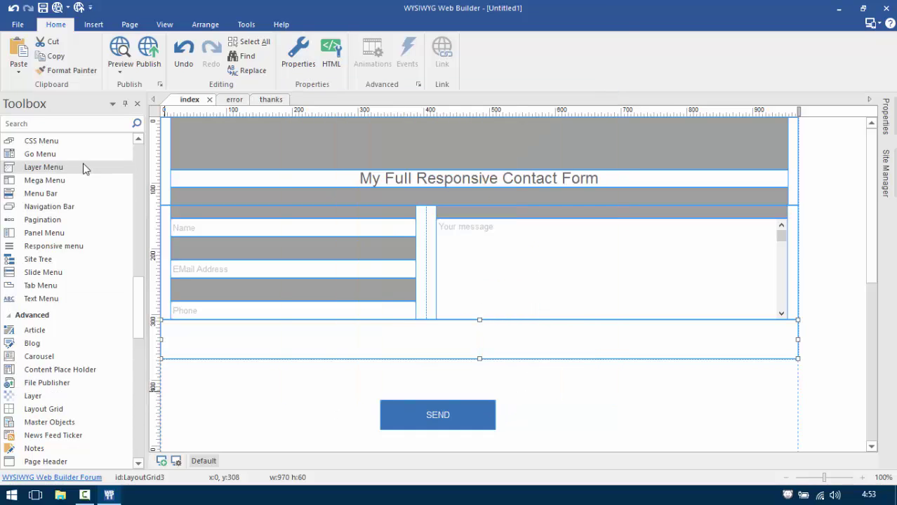
Move the SEND button into the new grid row and preview the page in the browser.
left_click(140, 164)
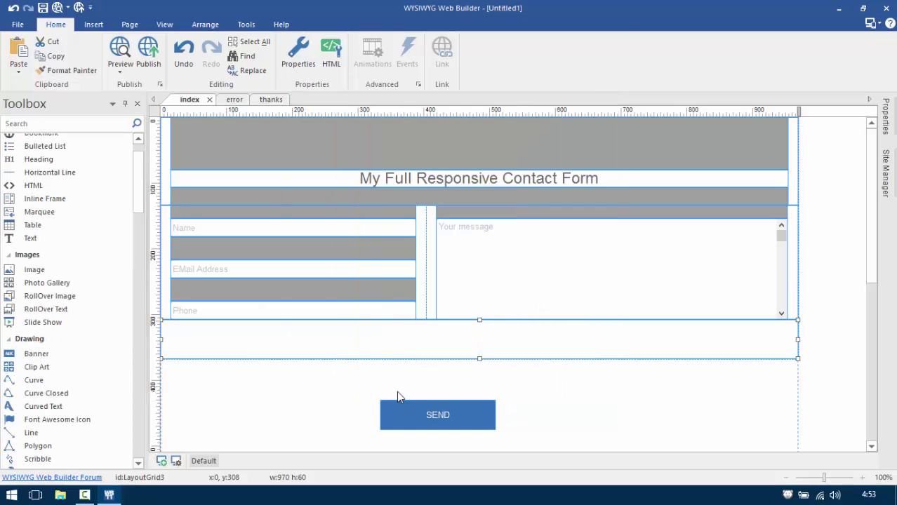
left_click_drag(403, 414, 456, 361)
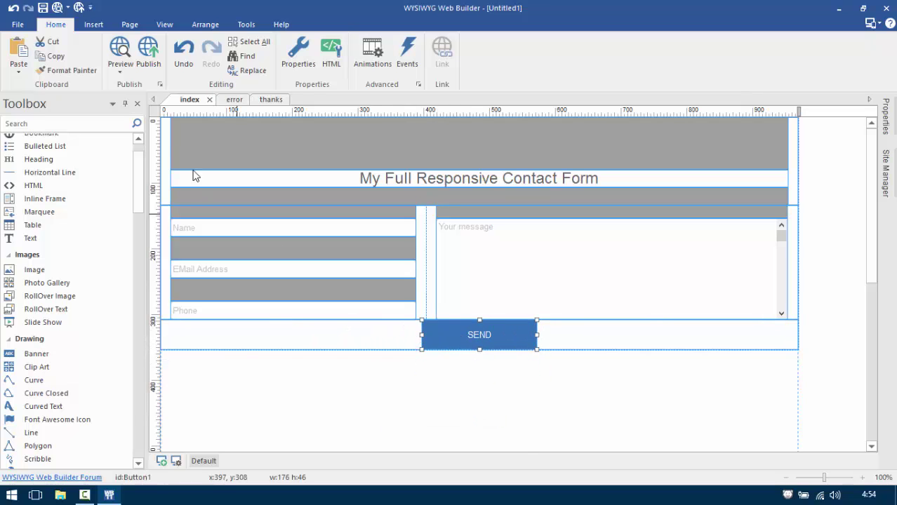
left_click(117, 54)
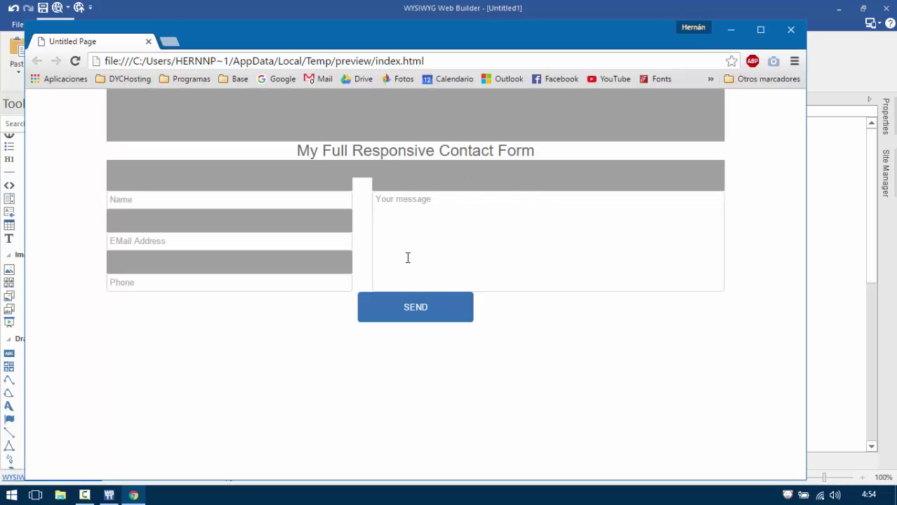
left_click(789, 32)
Place a grey horizontal line in the SEND row above the button.
left_click_drag(472, 345, 560, 423)
left_click(46, 173)
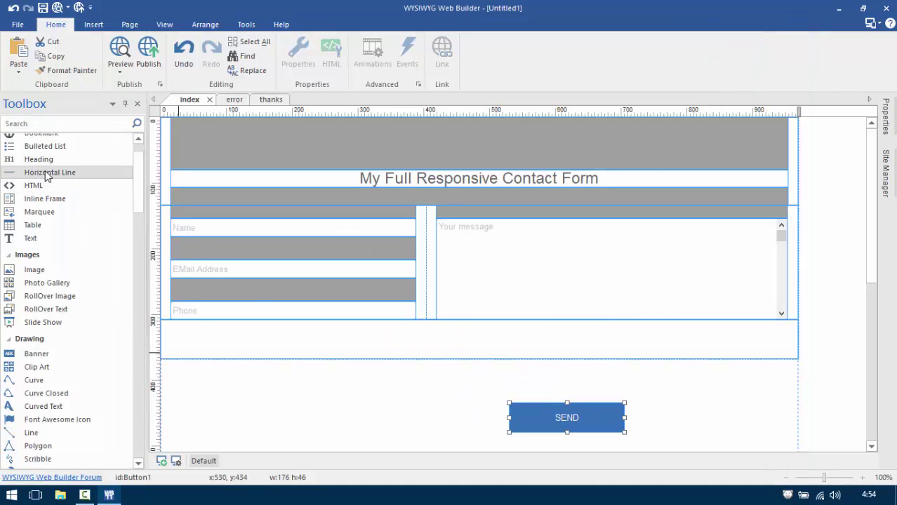
left_click(245, 395)
left_click_drag(274, 386, 295, 339)
left_click_drag(565, 418, 477, 359)
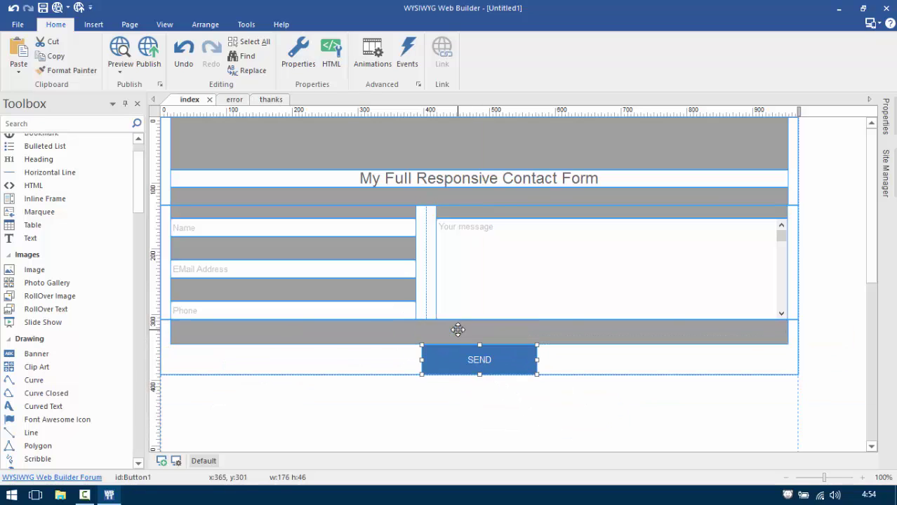
Copy the grey bar below SEND and make the copy 79 px tall.
left_click(429, 337)
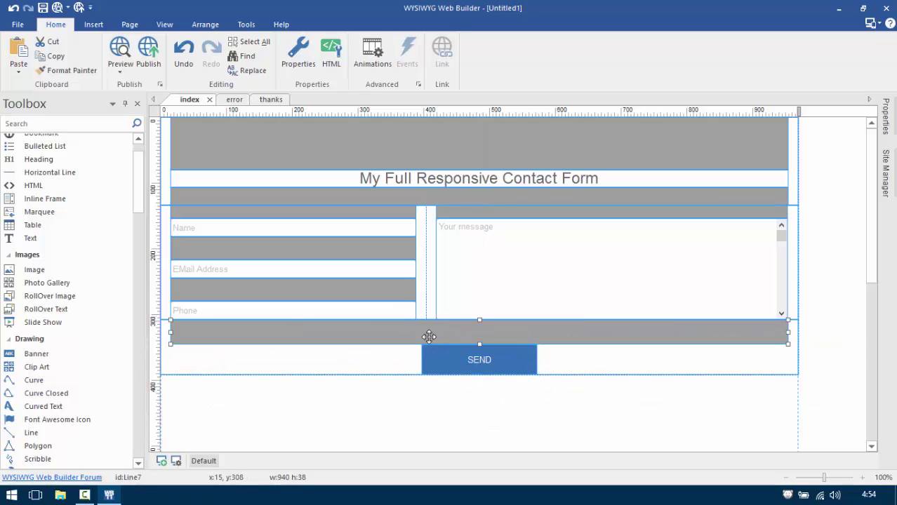
key("ctrl+v")
left_click_drag(827, 352, 467, 391)
left_click(482, 404)
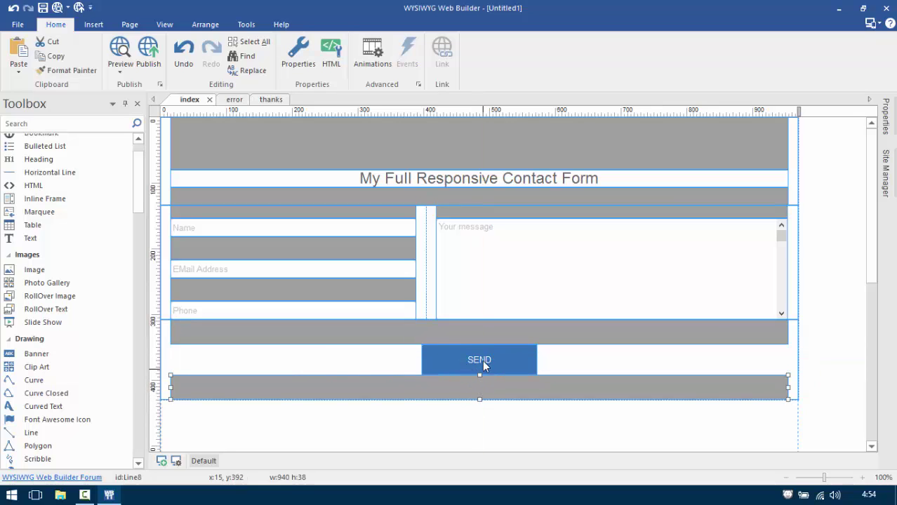
left_click(475, 333)
left_click_drag(480, 401, 481, 426)
left_click(509, 441)
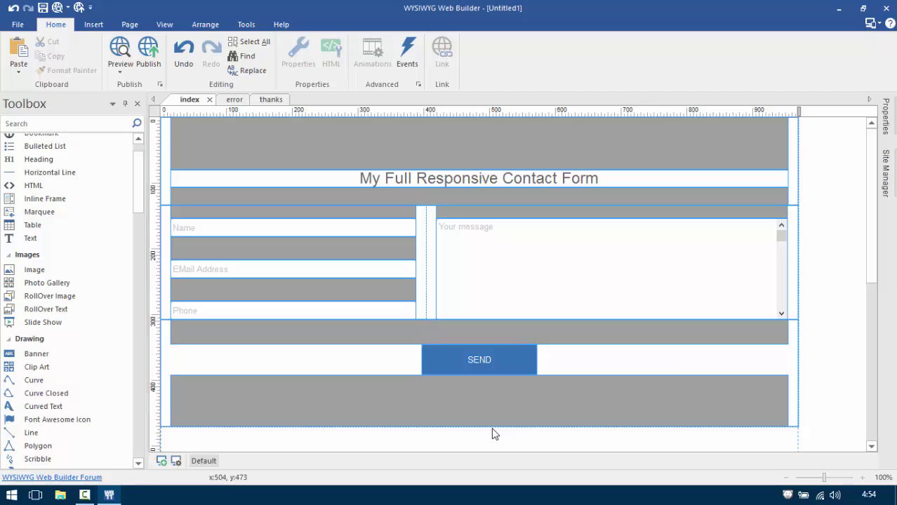
left_click(438, 415)
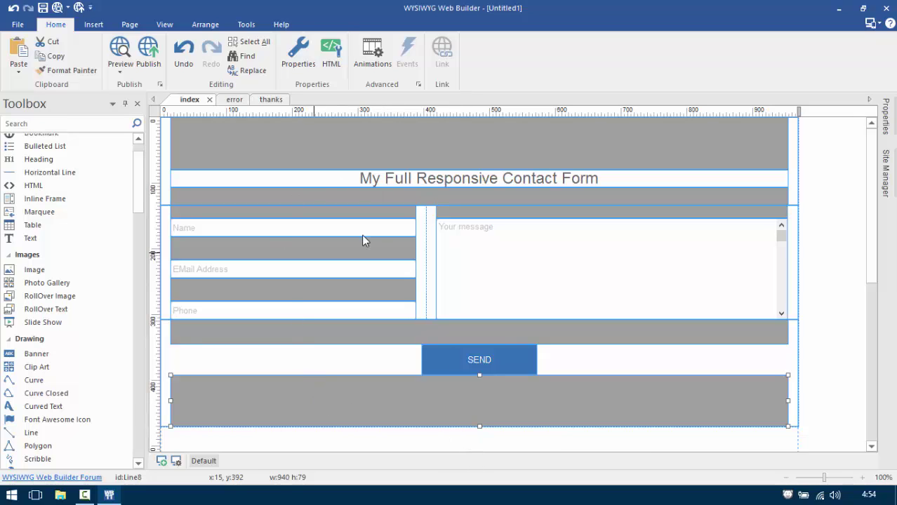
Snap the form fields grid to the page's left edge and select the SEND grid.
left_click(174, 223)
left_click_drag(174, 223, 168, 323)
left_click(168, 324)
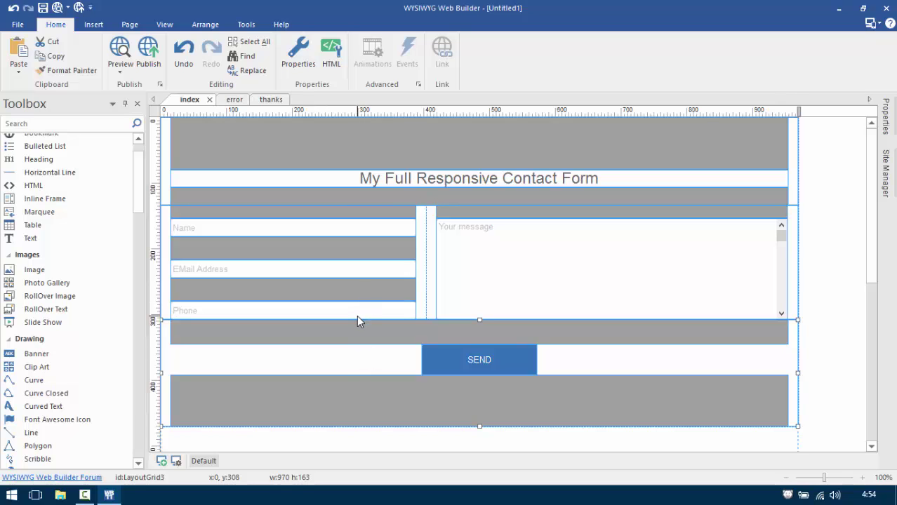
scroll(362, 351, "down", 3)
scroll(373, 362, "down", 2)
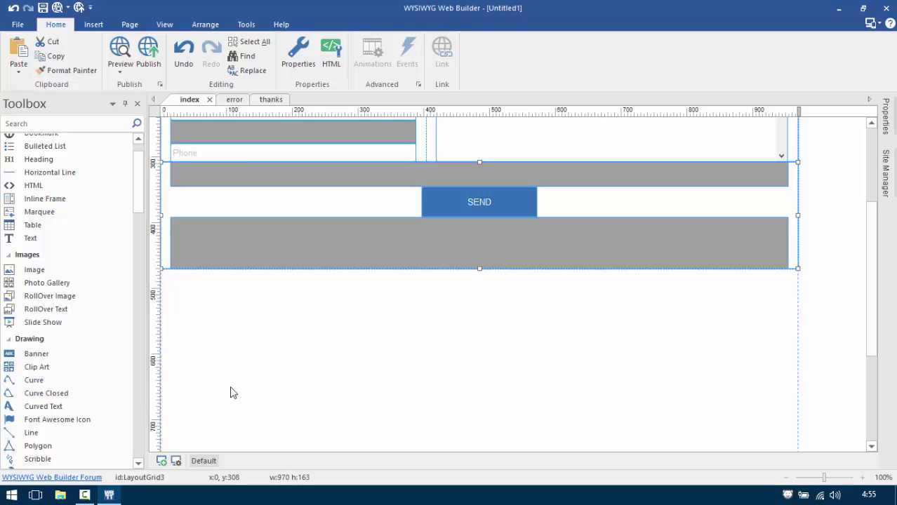
left_click_drag(143, 183, 142, 272)
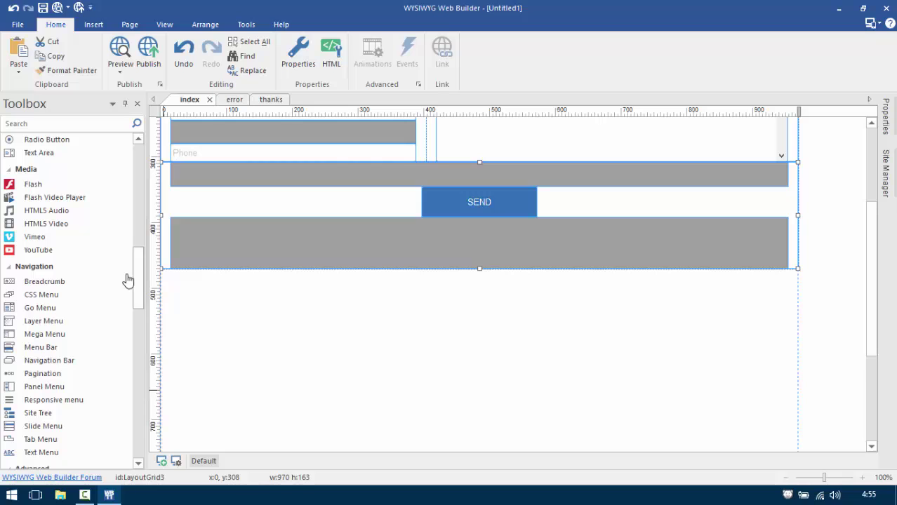
scroll(108, 257, "up", 1)
scroll(105, 270, "up", 1)
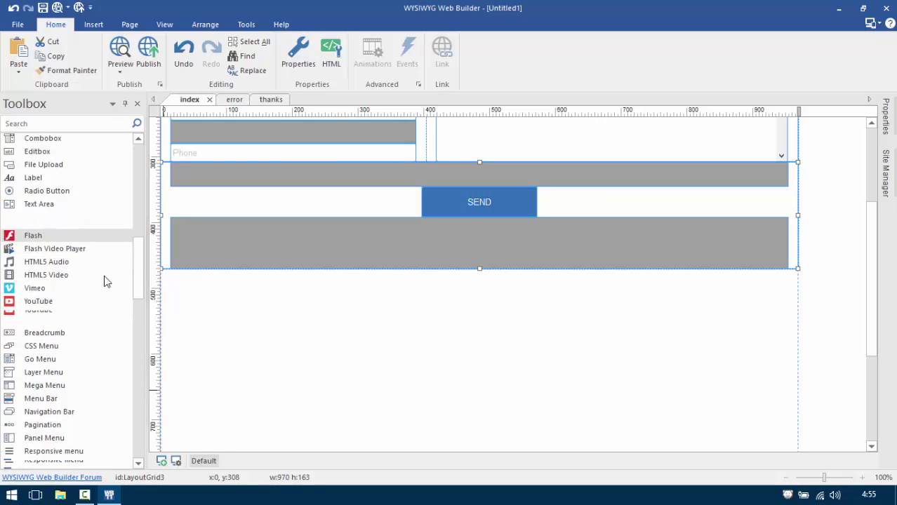
scroll(101, 286, "down", 6)
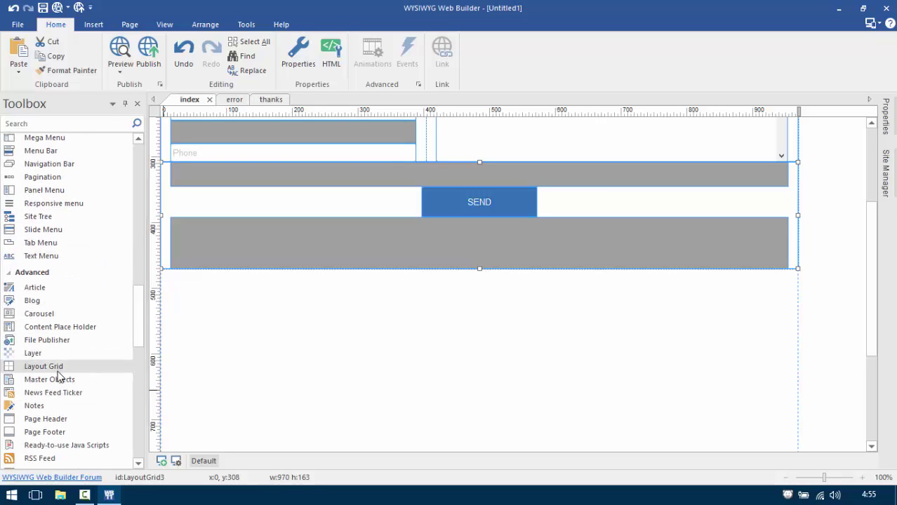
Drop a new Layout Grid below the SEND row, centre-aligned and merged into one column.
left_click_drag(58, 372, 218, 347)
double_click(457, 295)
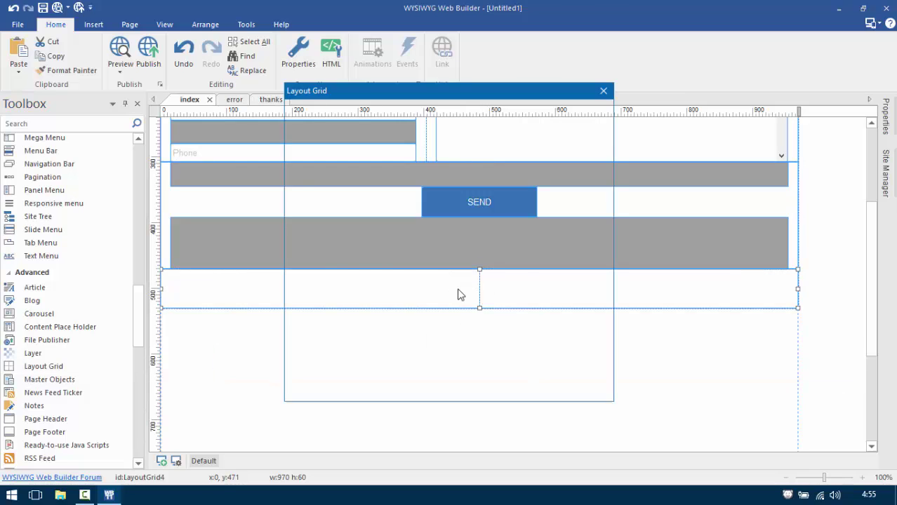
left_click(581, 202)
left_click(570, 223)
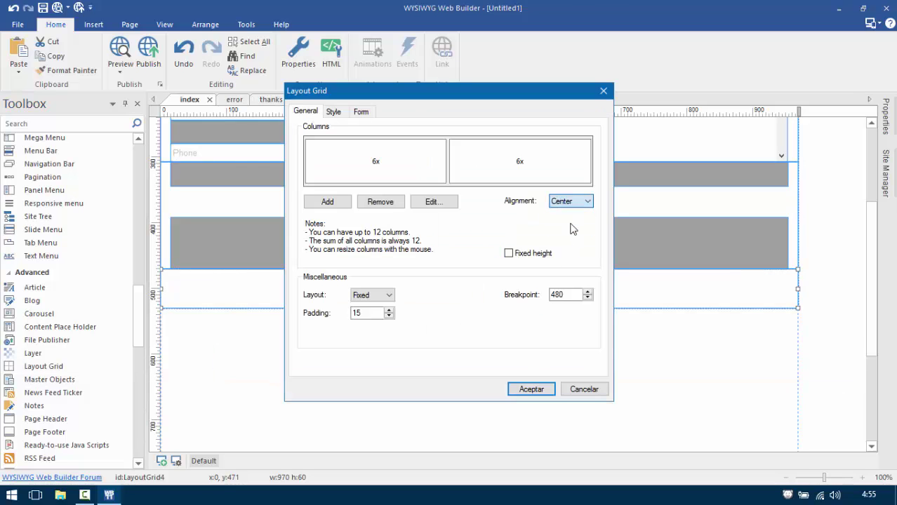
left_click(399, 203)
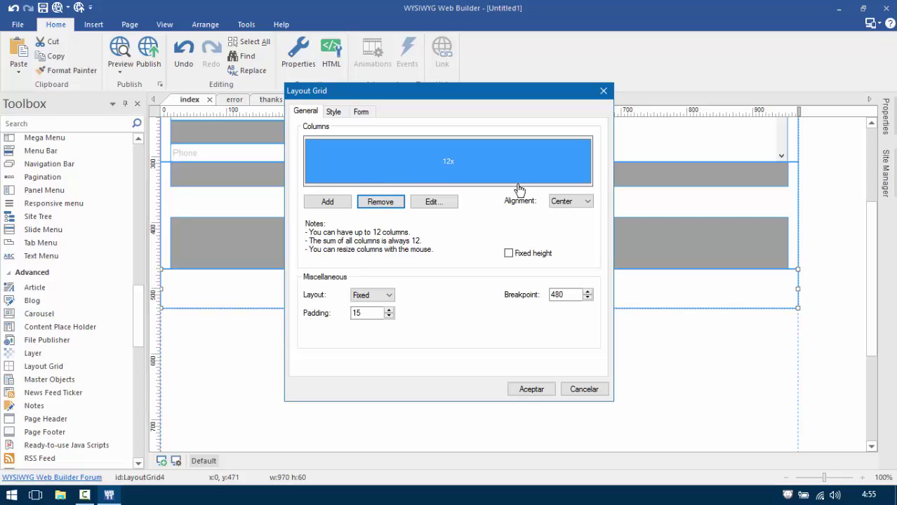
left_click(530, 392)
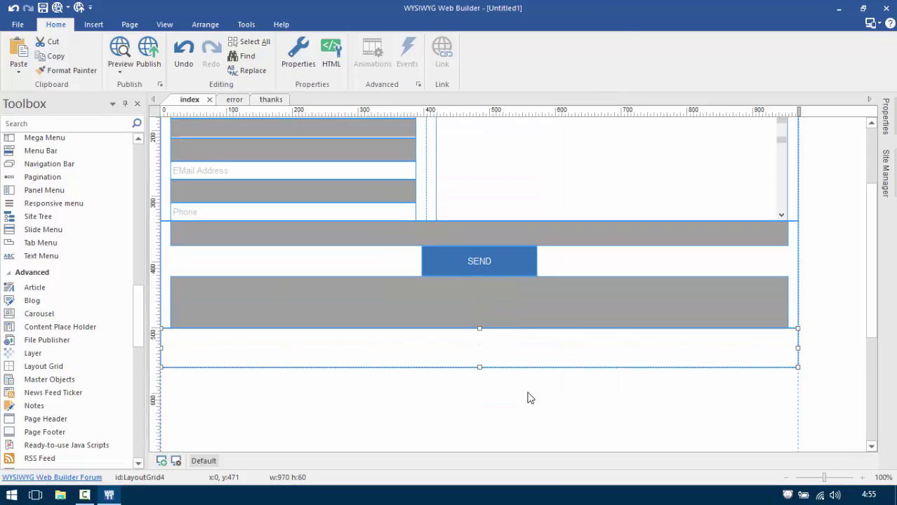
scroll(530, 398, "up", 3)
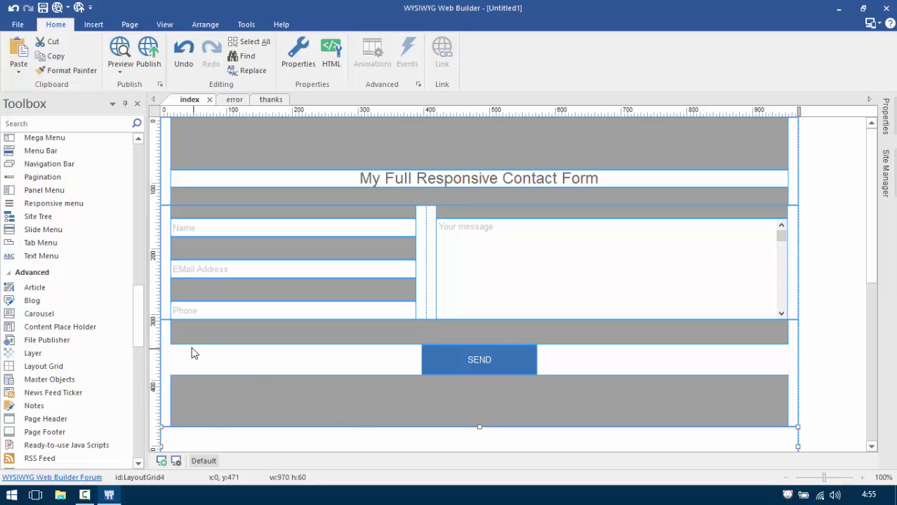
Select the title, form fields and SEND grids and move them inside LayoutGrid4's padding.
left_click(163, 179)
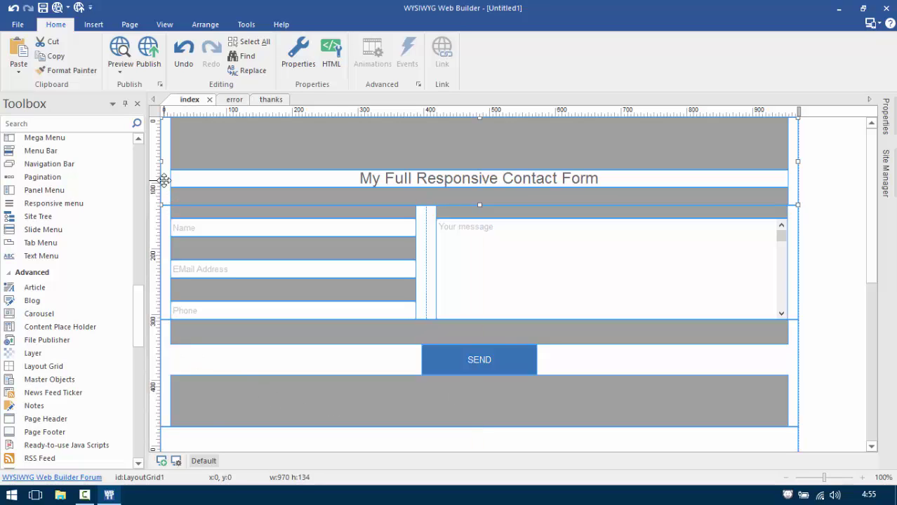
left_click(167, 219)
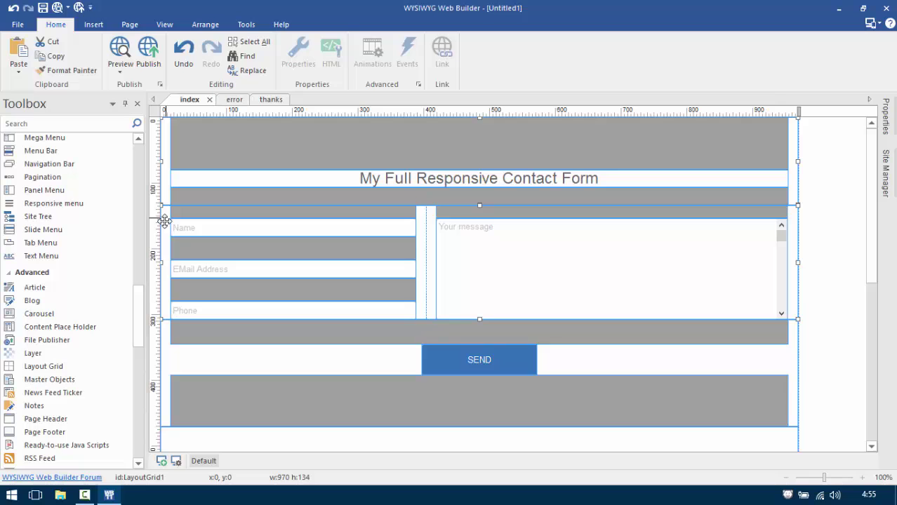
left_click(163, 379)
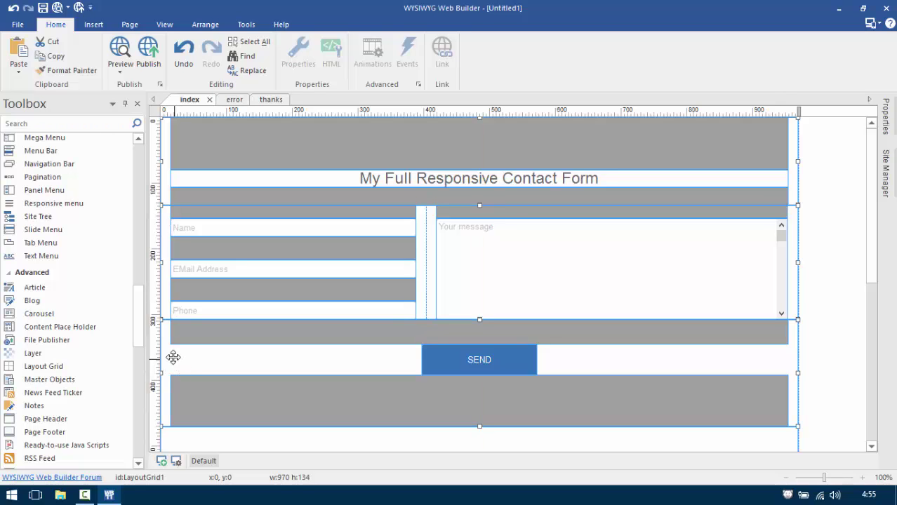
left_click_drag(173, 358, 209, 380)
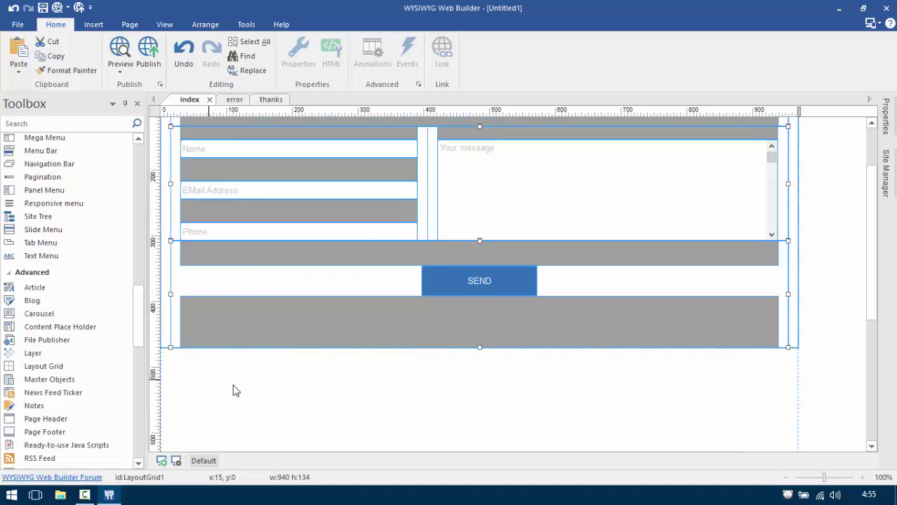
scroll(499, 439, "up", 2)
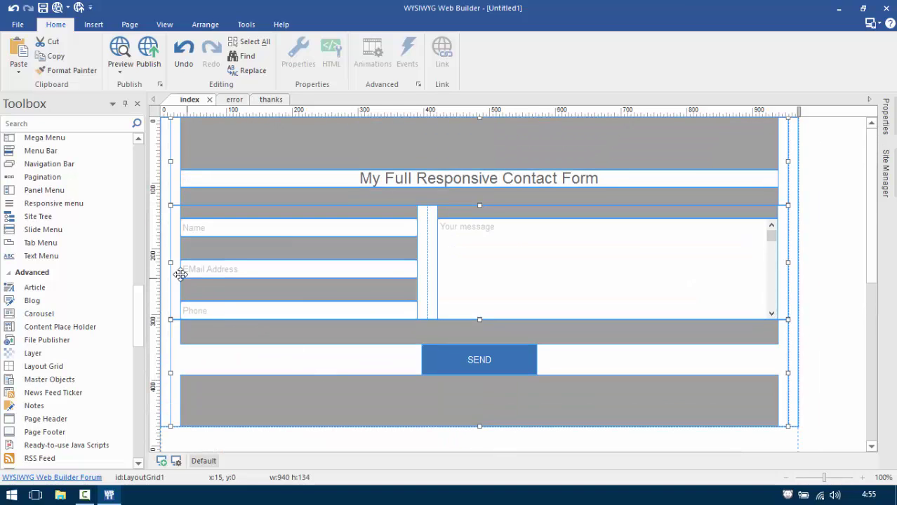
left_click_drag(165, 255, 172, 316)
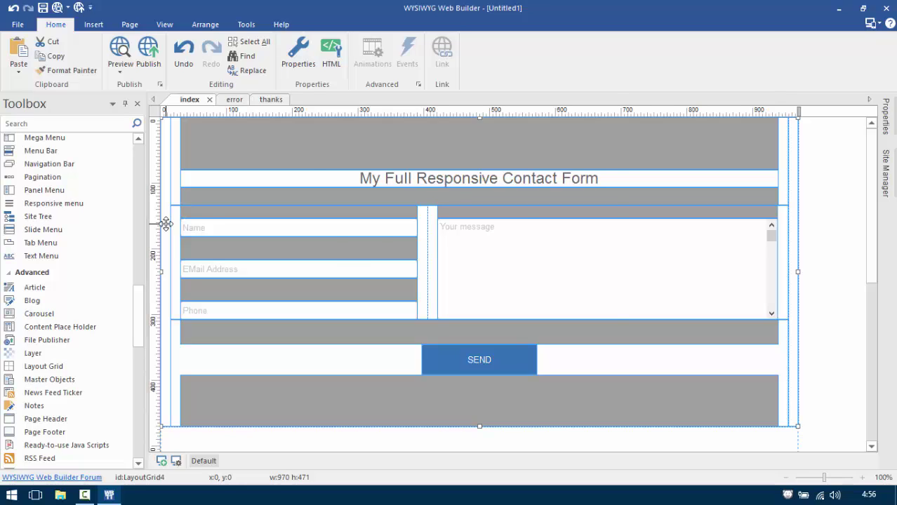
Enable the outer grid as a form using the built-in PHP form processor script.
double_click(167, 223)
left_click(364, 116)
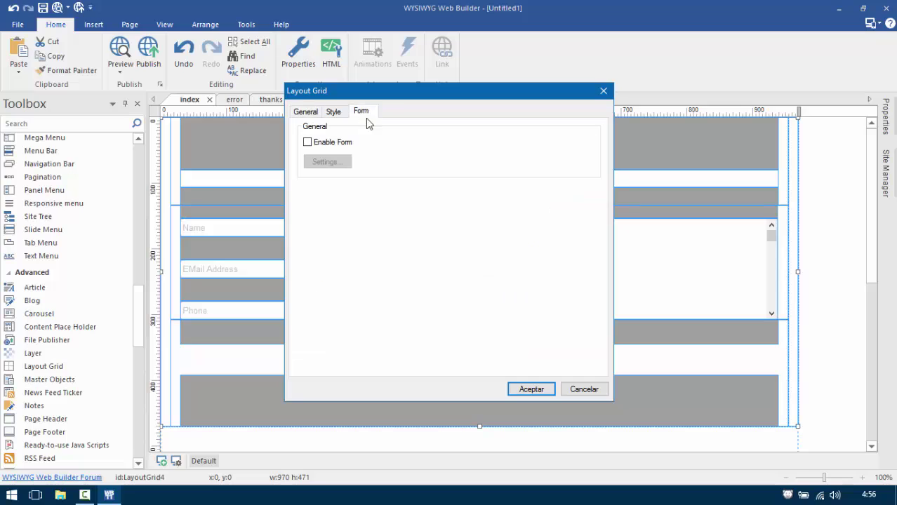
left_click(333, 144)
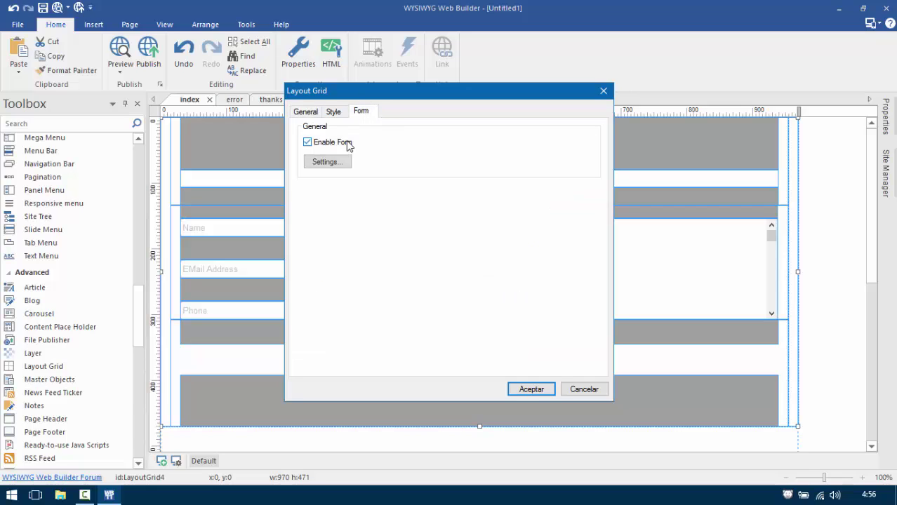
left_click(315, 163)
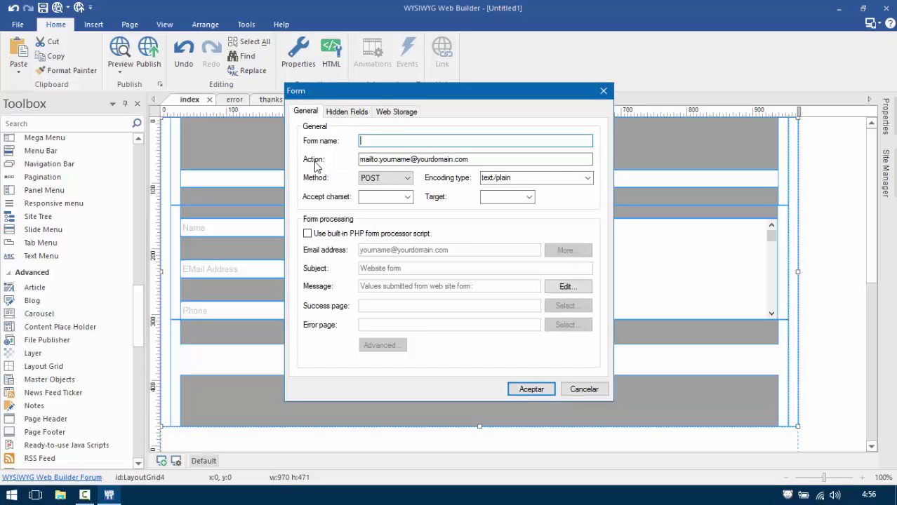
left_click(328, 236)
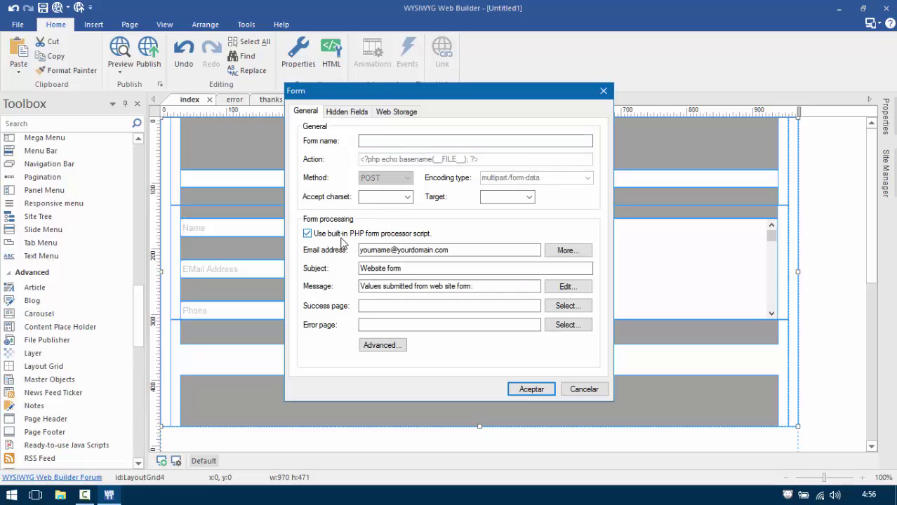
Enter the recipient e-mail address and the subject 'EMail from my own website'.
left_click_drag(360, 250, 453, 250)
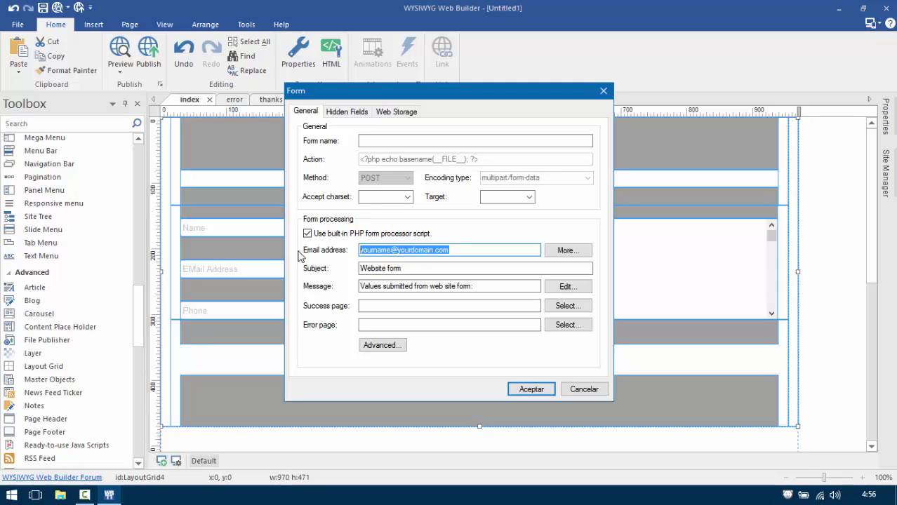
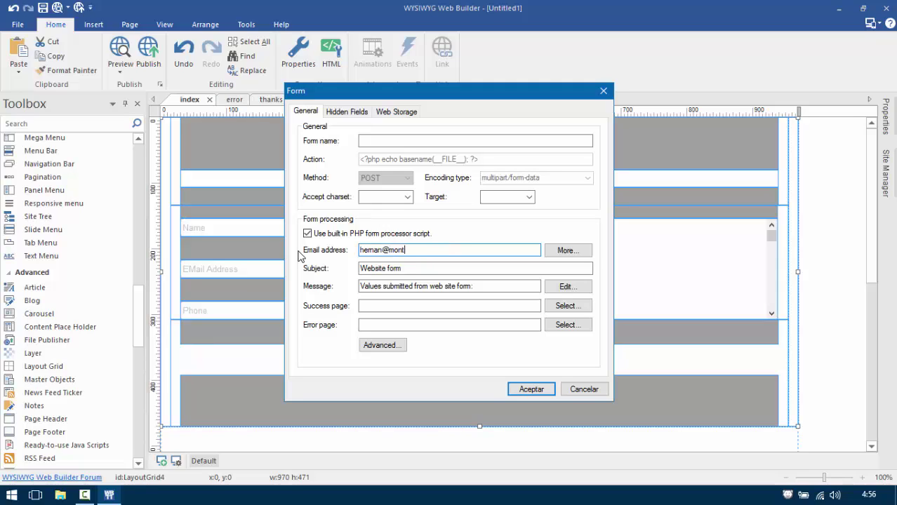
key("Tab")
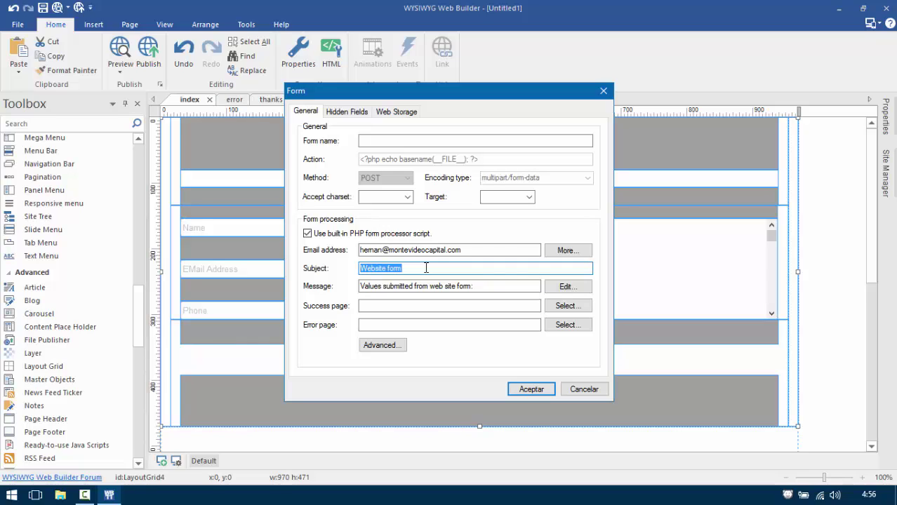
type("EMail from my own w")
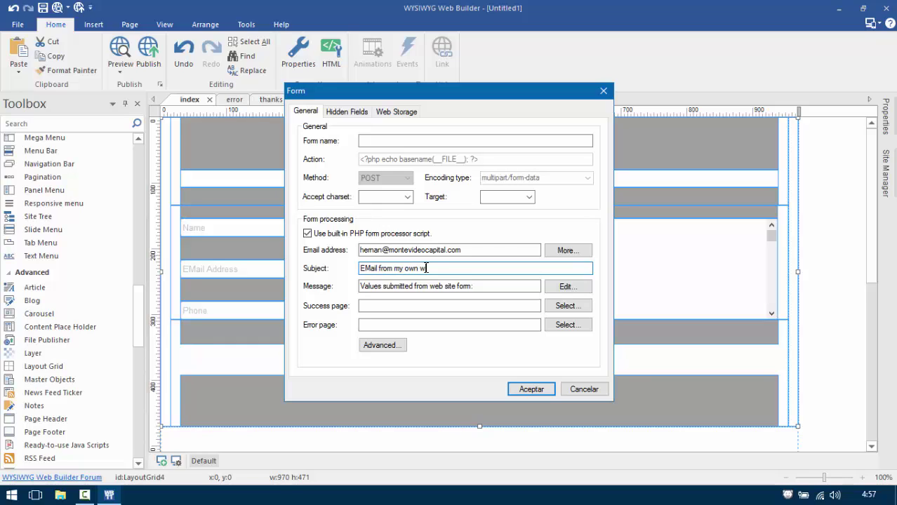
type("ebsite")
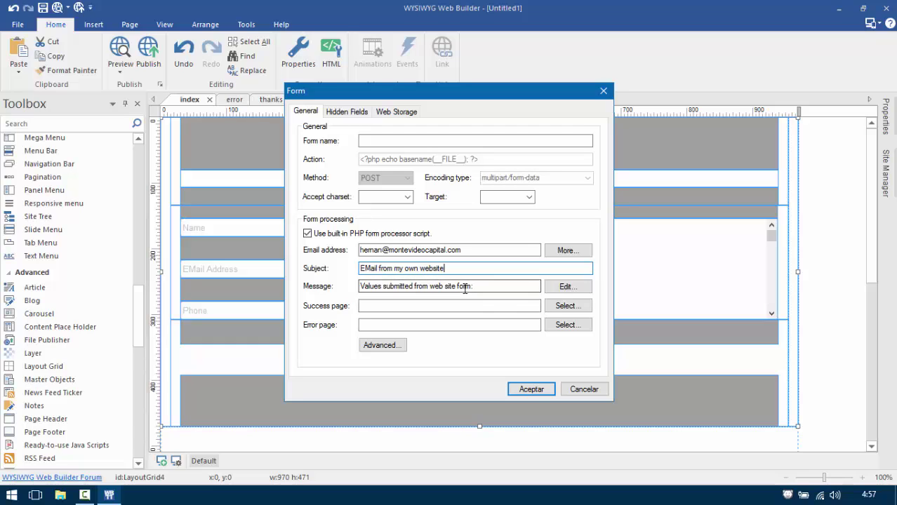
Replace the form's message text with 'This is what the client says:', fixing the typos.
left_click(568, 288)
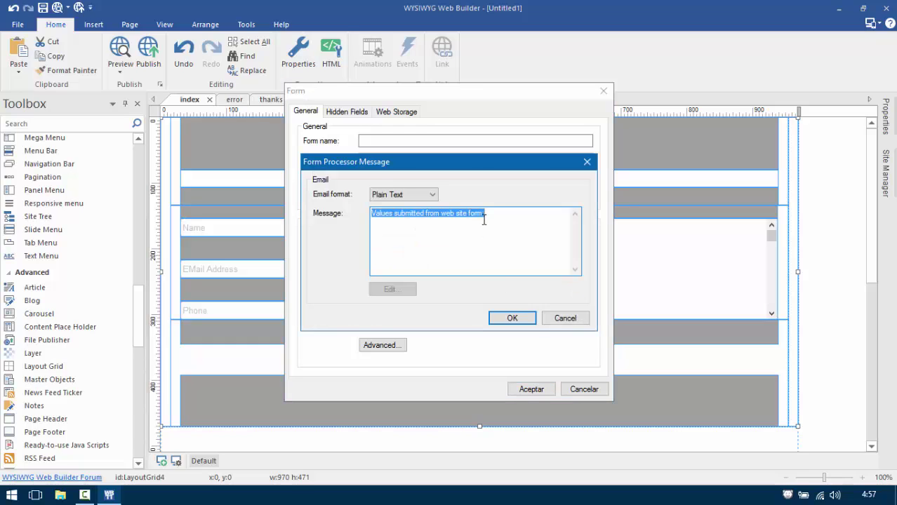
left_click_drag(484, 214, 352, 213)
type("This")
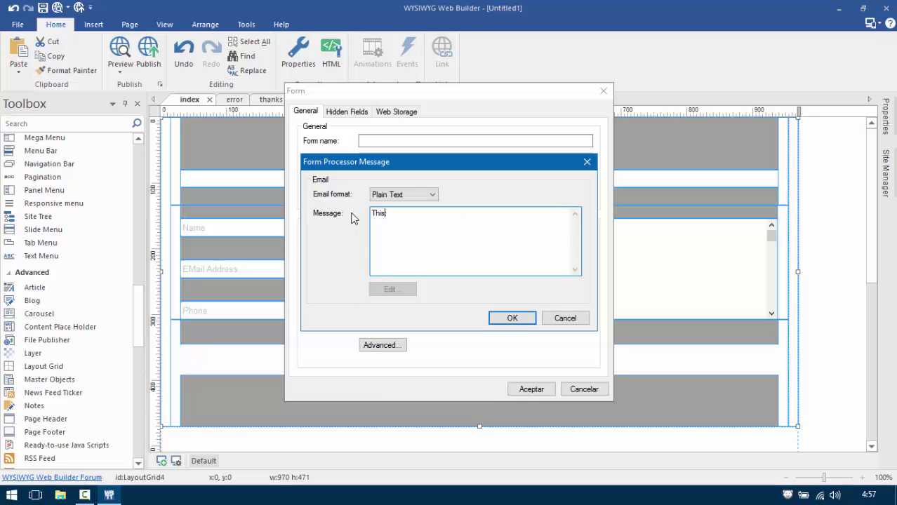
type(" is wh")
type("at ")
type("client")
type(" sa:")
type("ys")
key("Left")
key("Left")
key("Left")
key("Left")
key("Left")
key("Left")
type("the")
key("Left")
key("Left")
key("Left")
key("Left")
key("BackSpace")
key("Right")
key("Right")
key("Right")
key("Right")
type("c")
left_click(512, 318)
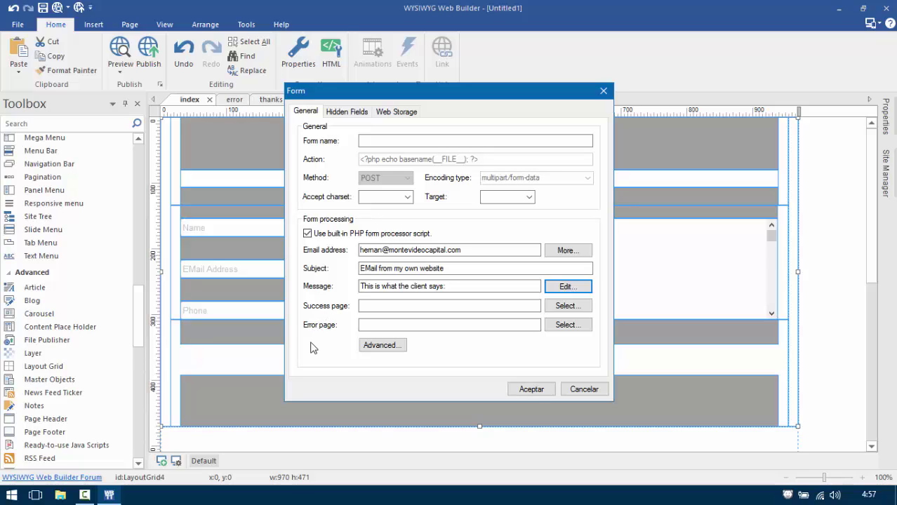
Set the success page to ./thanks.html and the error page to ./error.html.
left_click(567, 306)
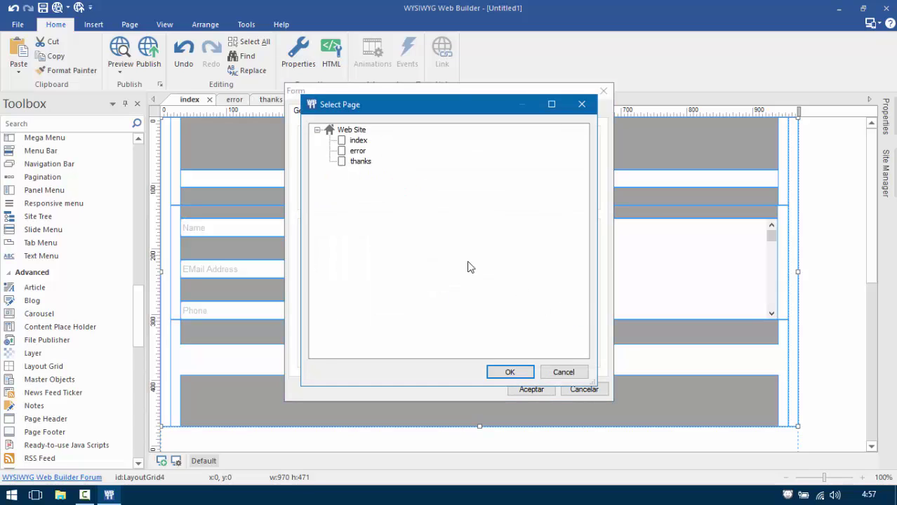
left_click(360, 163)
left_click(509, 372)
left_click(374, 326)
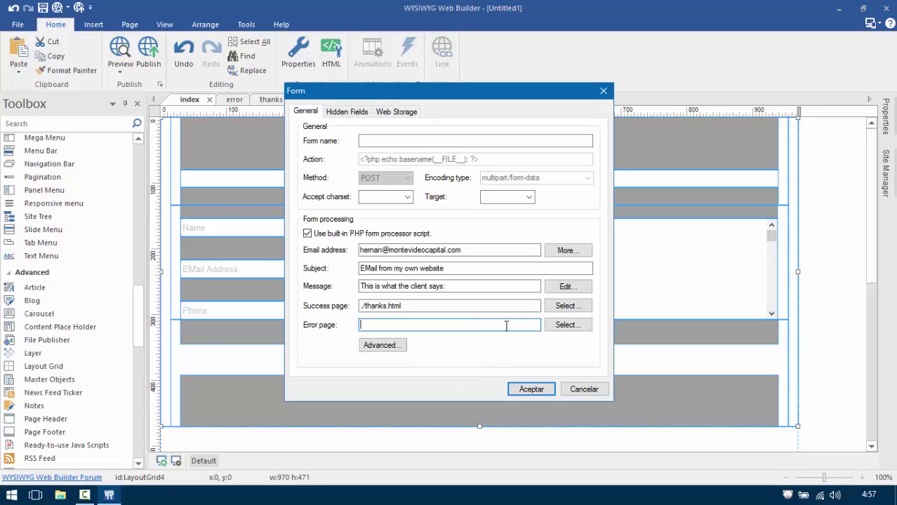
left_click(568, 327)
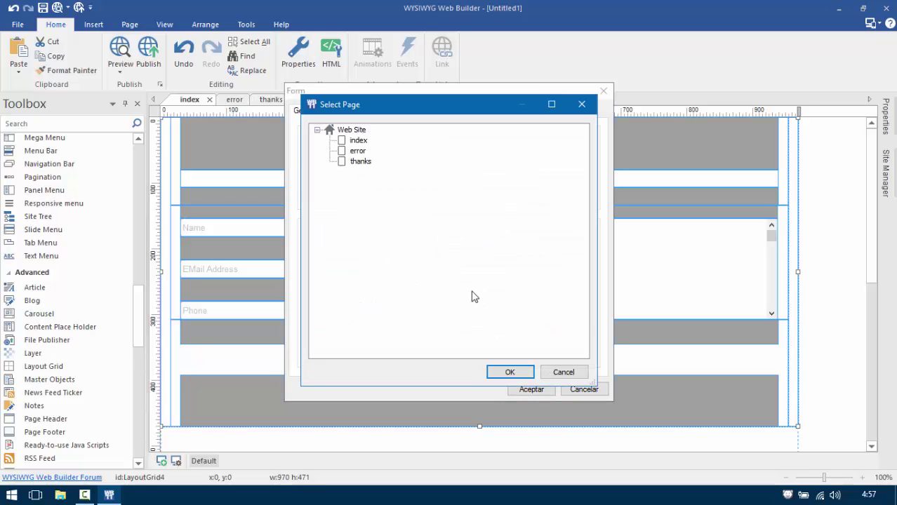
left_click(357, 152)
left_click(510, 372)
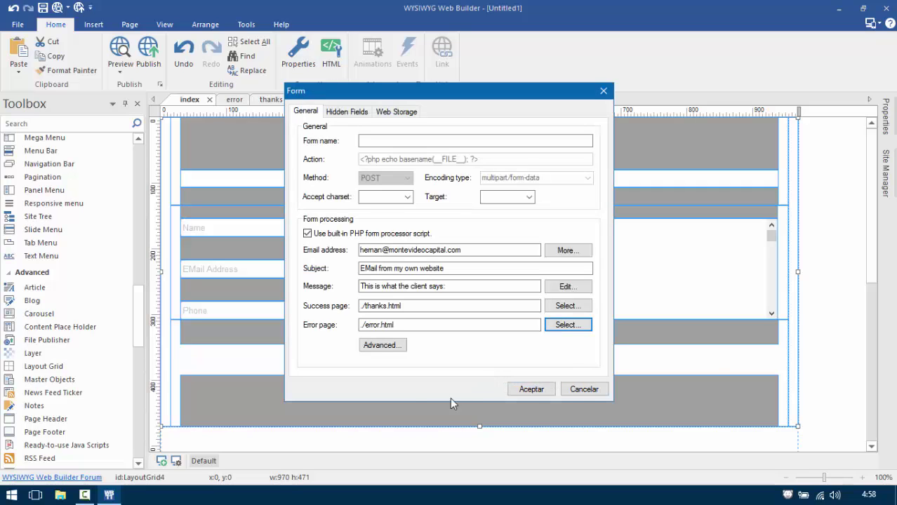
left_click(379, 345)
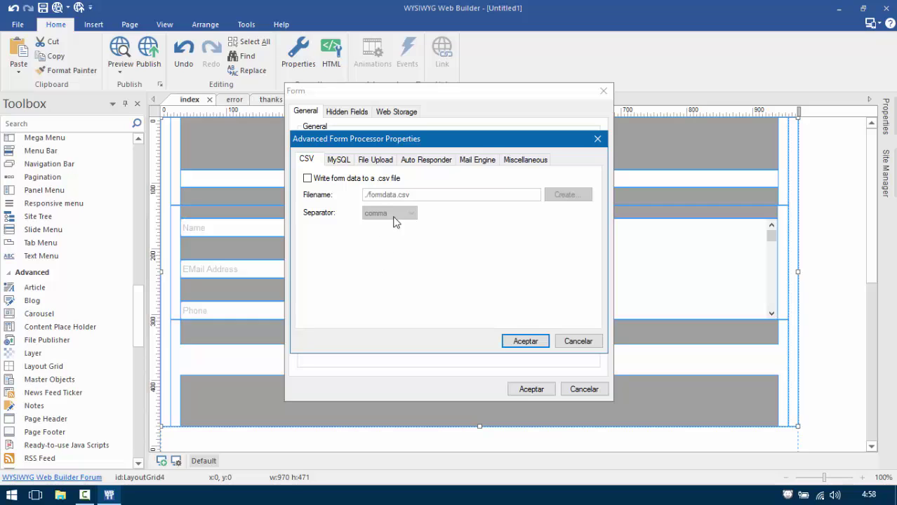
Review the Auto Responder and Miscellaneous tabs, then close the Advanced Form Processor dialog.
left_click(425, 160)
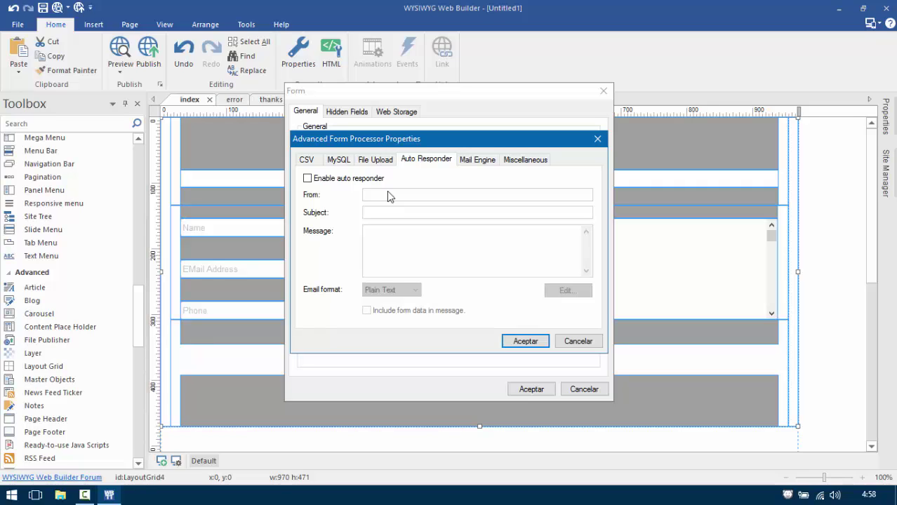
left_click(523, 160)
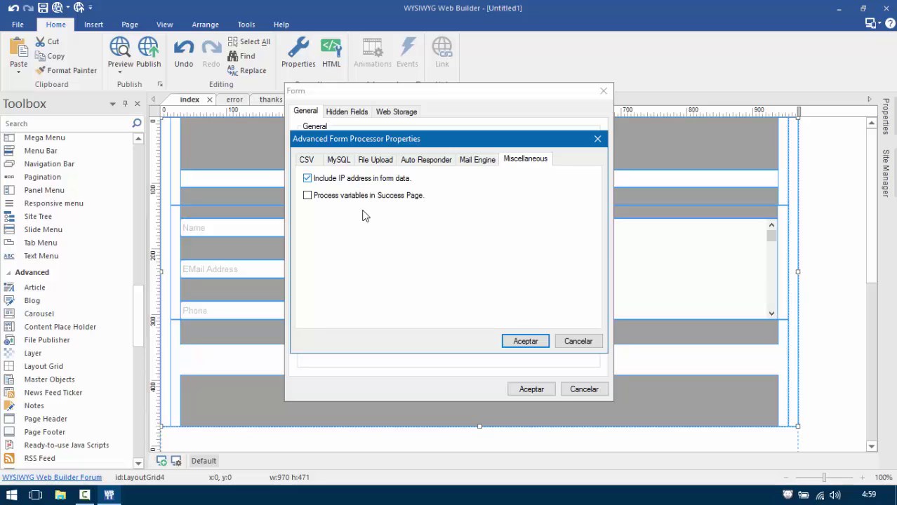
left_click(529, 343)
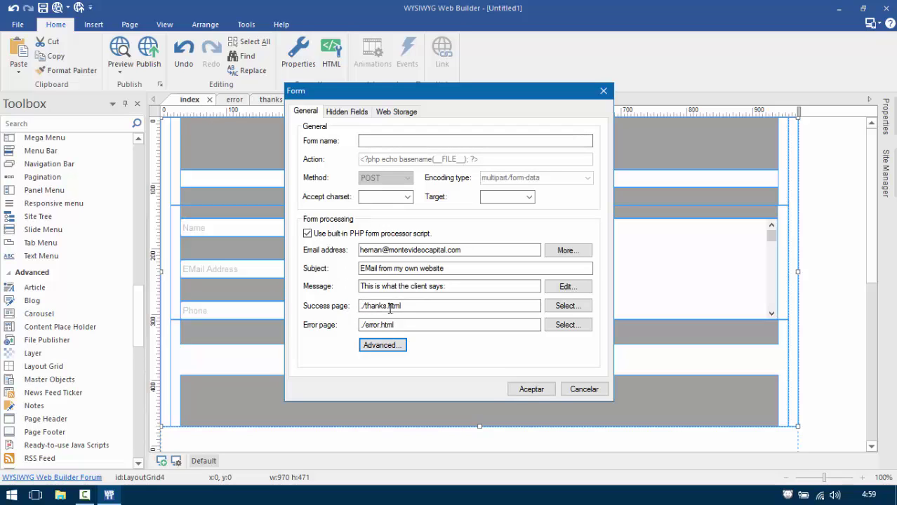
left_click(385, 325)
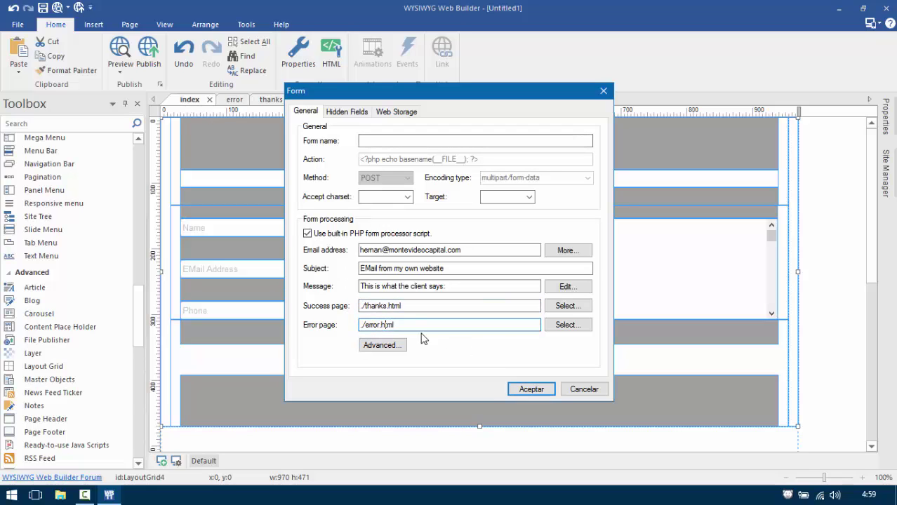
Close the form properties and make the top three spacer lines and the line above the message white.
left_click(538, 392)
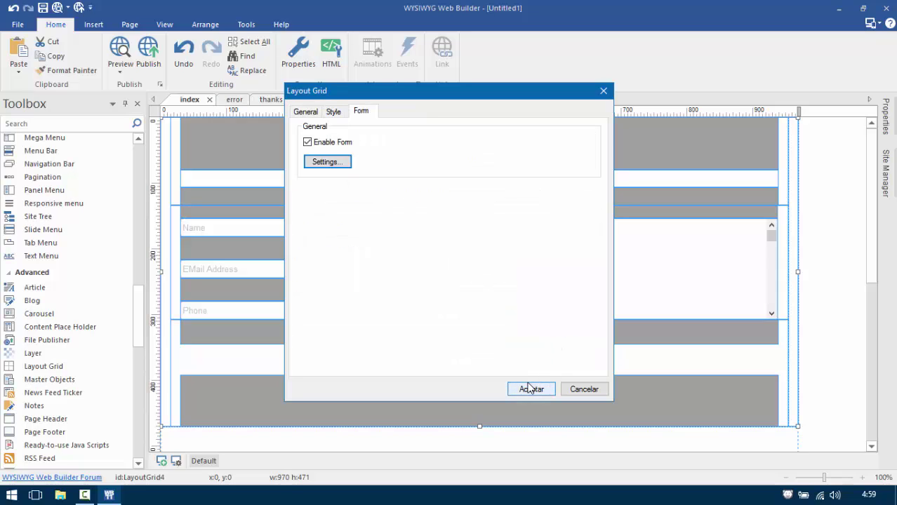
left_click(539, 394)
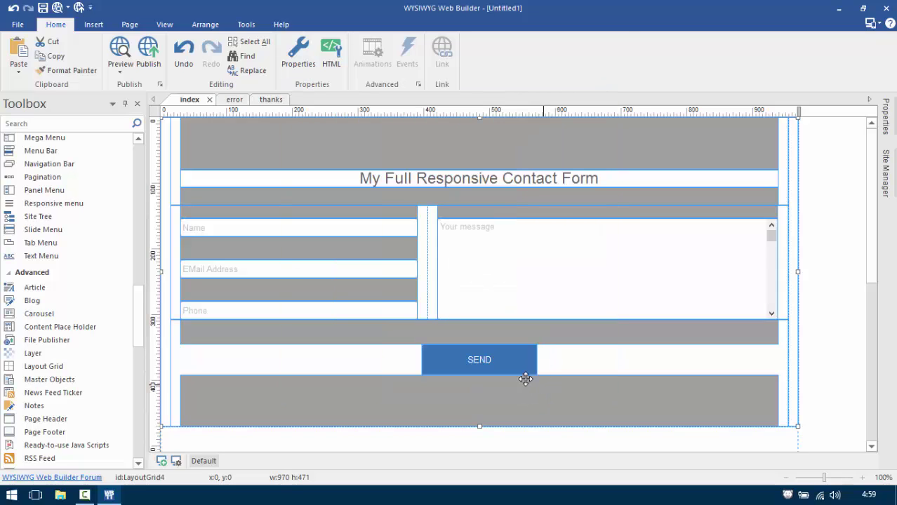
double_click(295, 134)
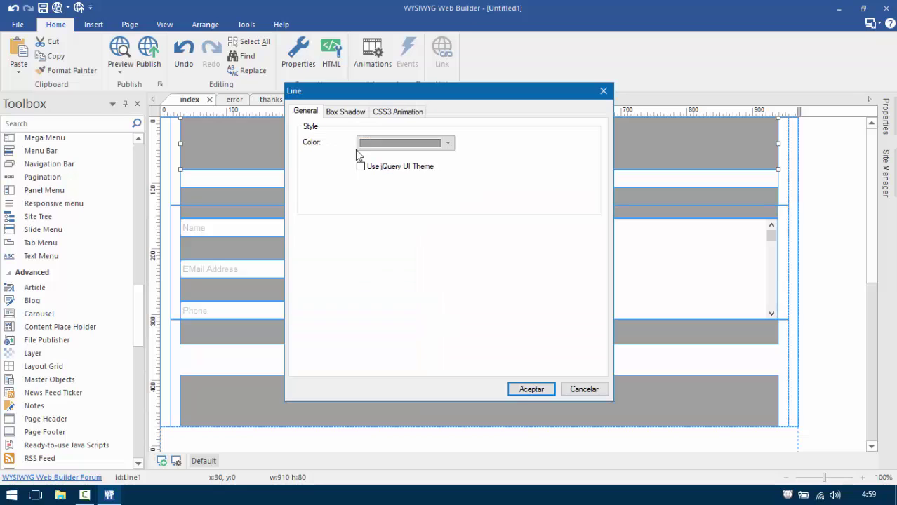
left_click(357, 147)
left_click(365, 260)
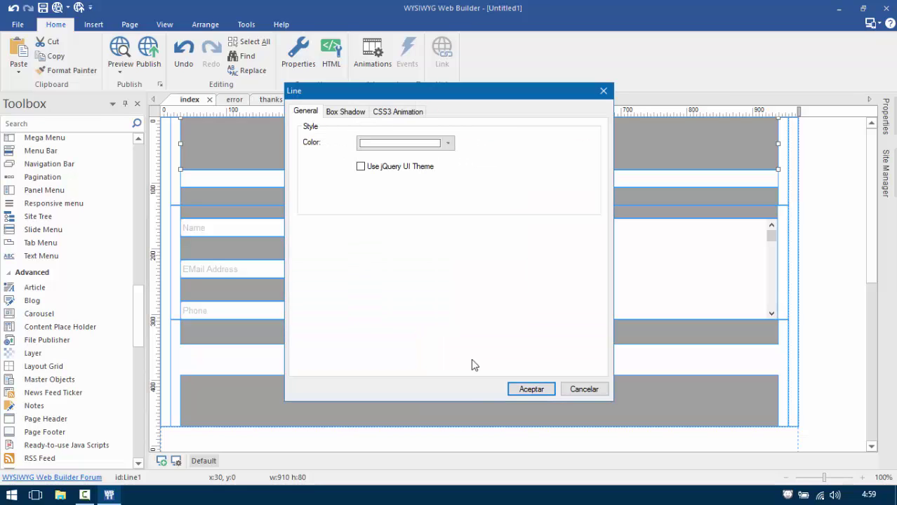
left_click(531, 390)
double_click(370, 195)
left_click(379, 143)
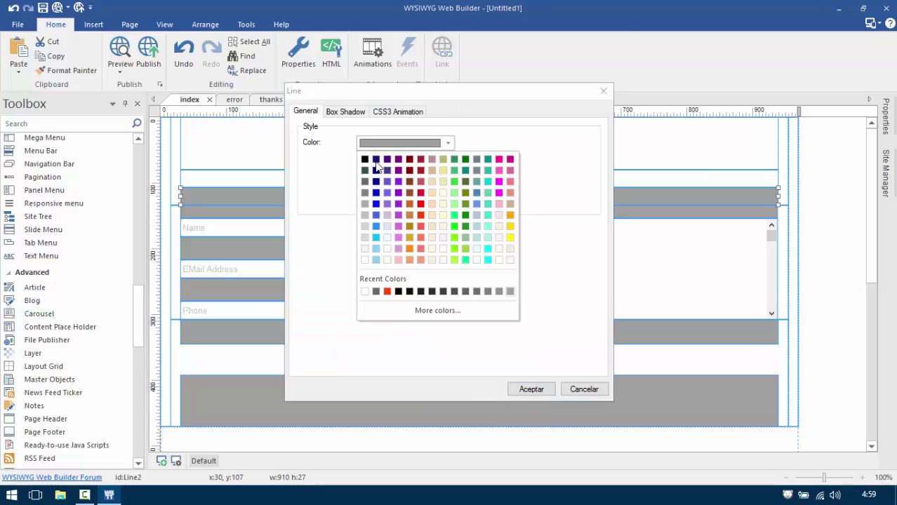
left_click(365, 260)
left_click(531, 389)
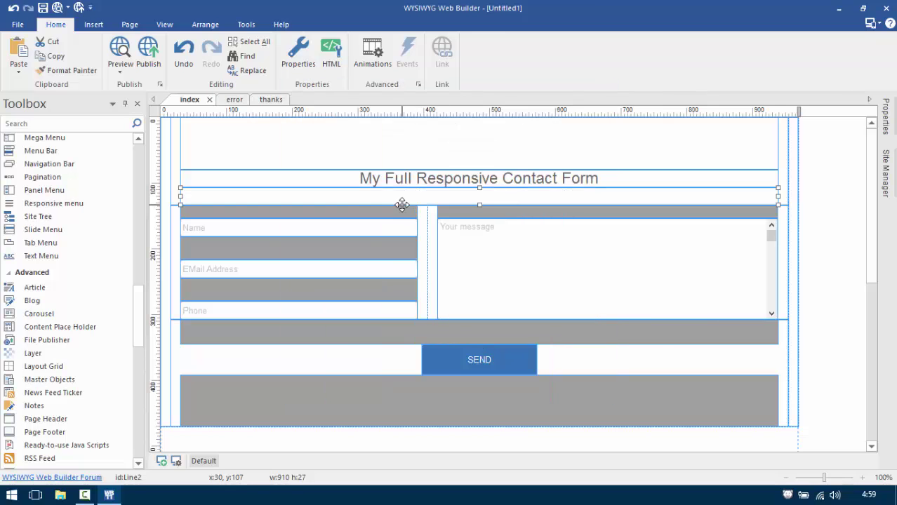
double_click(402, 208)
left_click(386, 145)
left_click(365, 262)
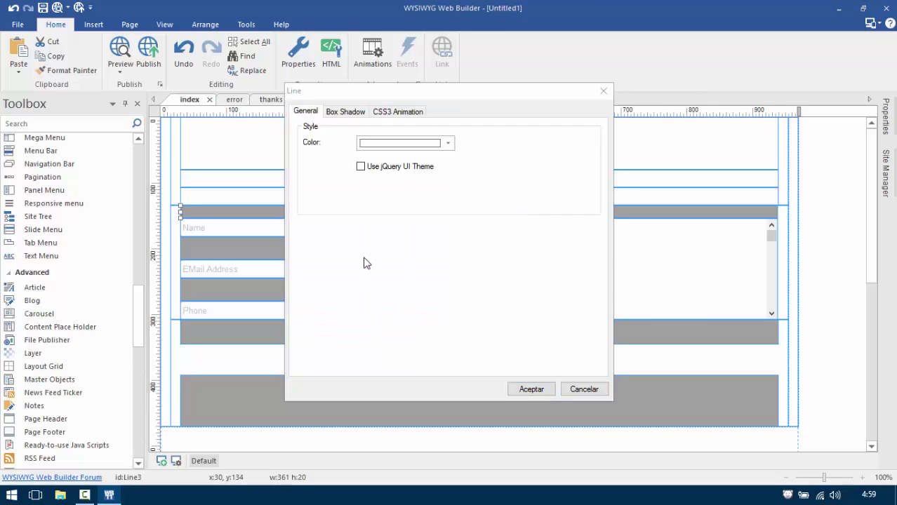
left_click(531, 389)
double_click(459, 212)
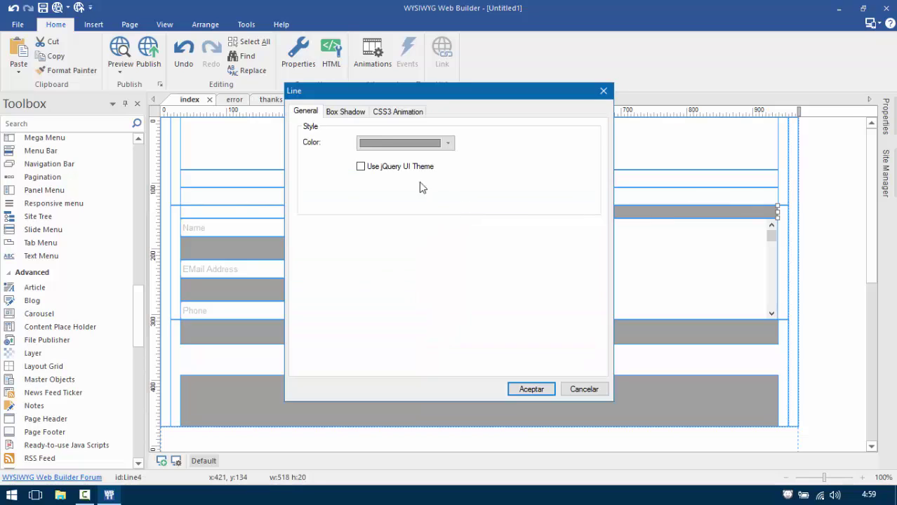
left_click(387, 143)
left_click(366, 292)
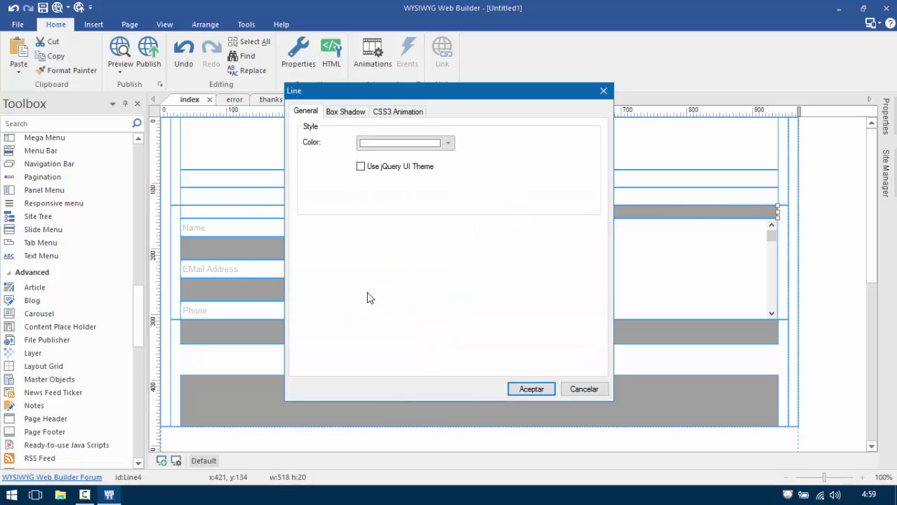
left_click(531, 390)
Make the bars under Name, EMail Address, below the fields and under SEND white.
double_click(365, 253)
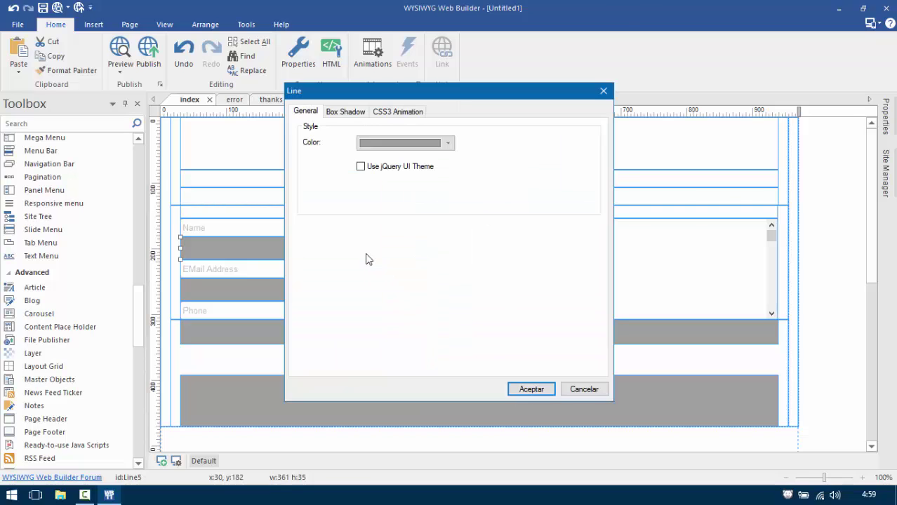
left_click(384, 144)
left_click(365, 256)
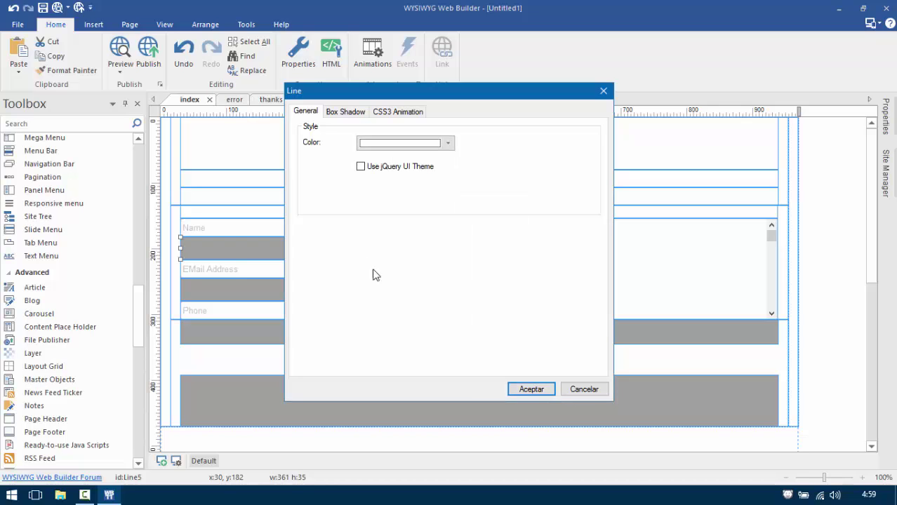
left_click(531, 390)
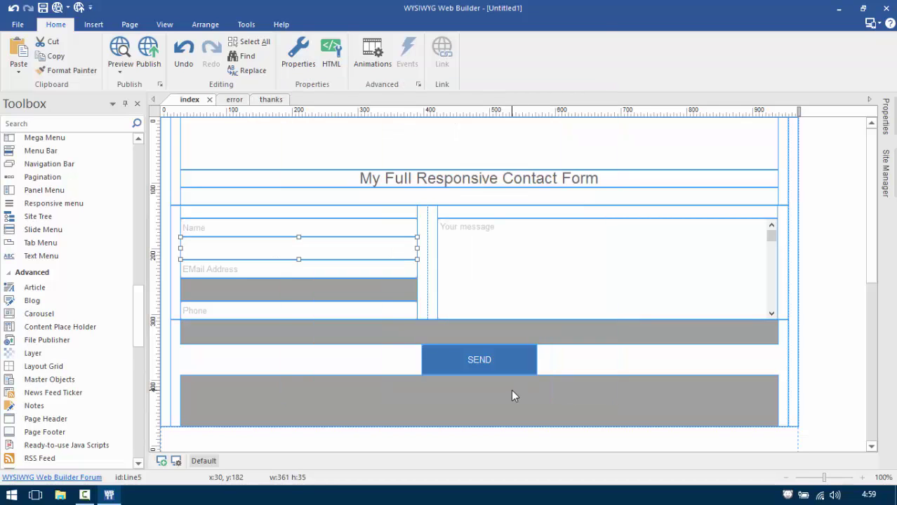
double_click(366, 290)
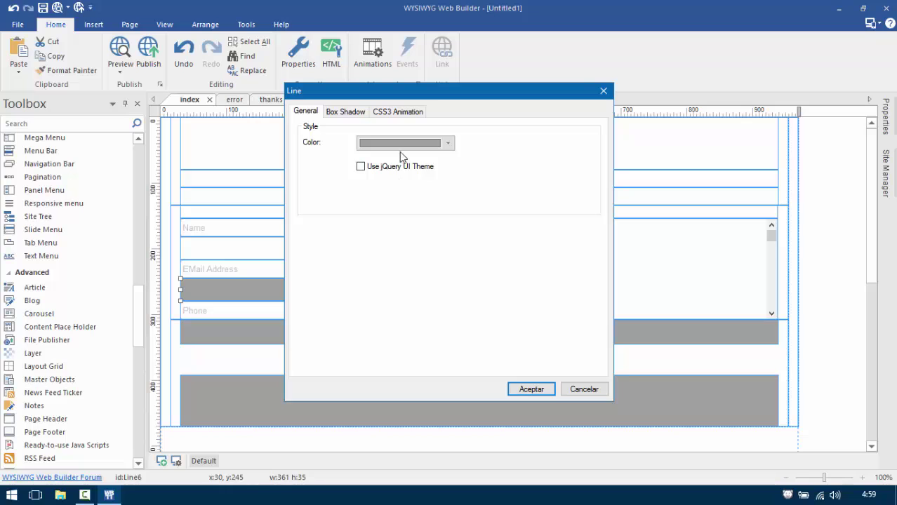
left_click(401, 144)
left_click(365, 257)
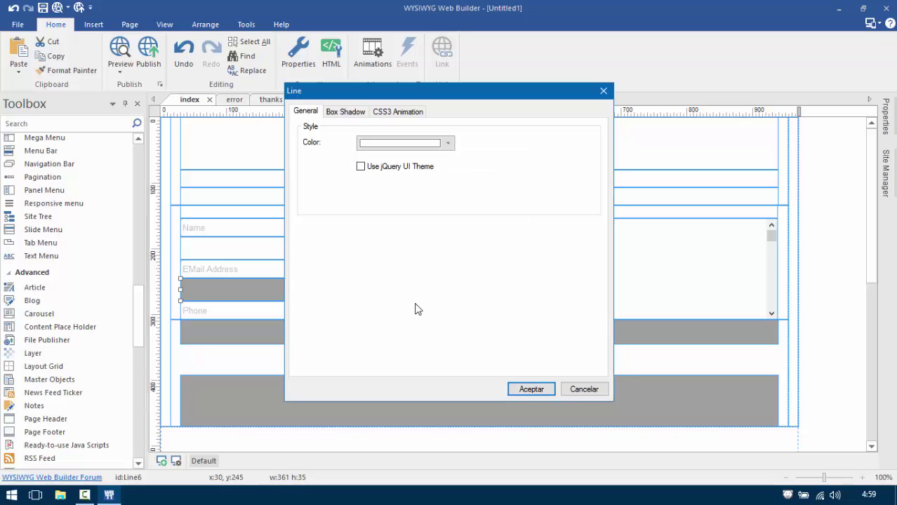
left_click(526, 390)
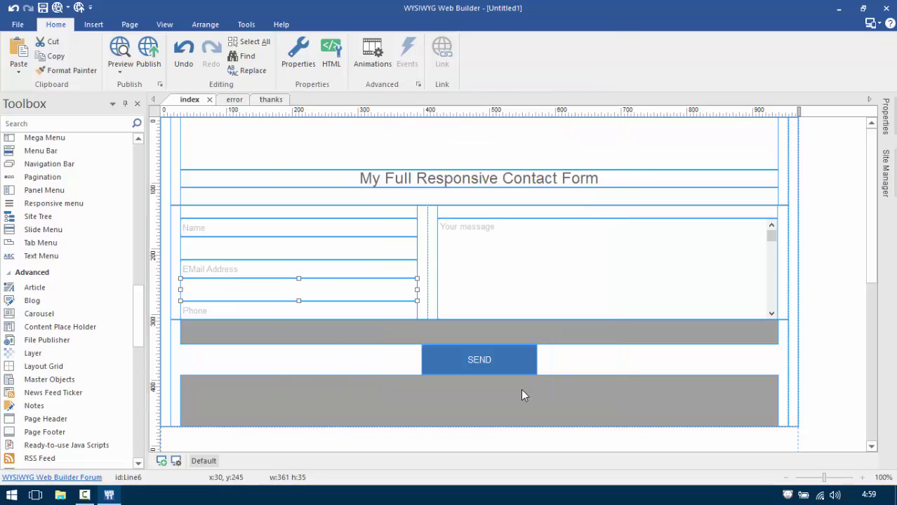
double_click(396, 330)
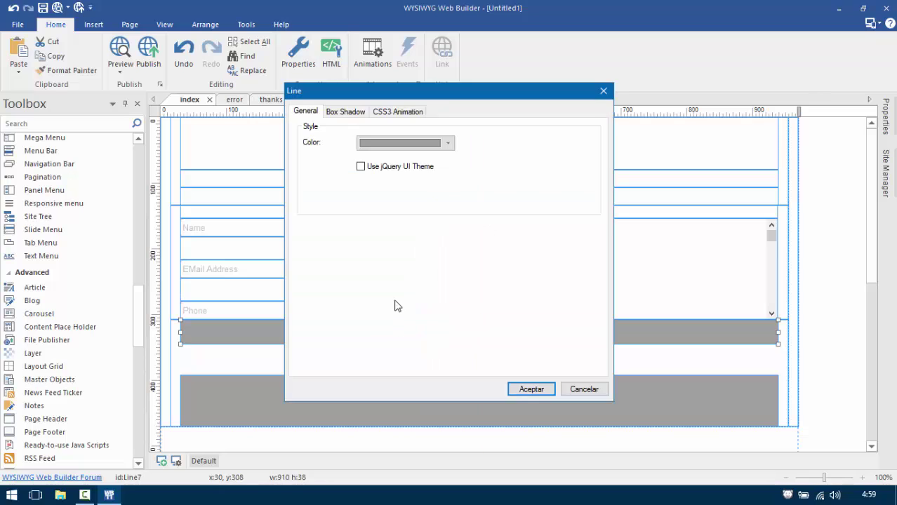
left_click(378, 145)
left_click(364, 260)
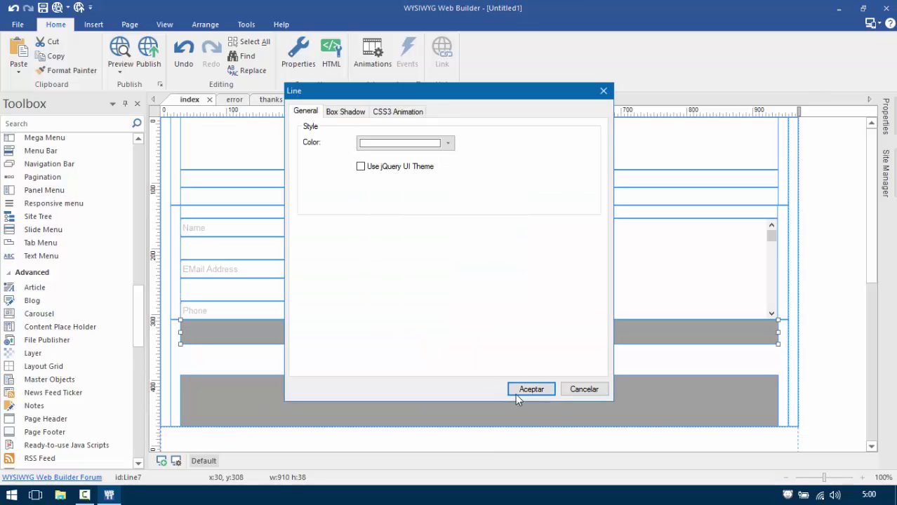
left_click(532, 392)
double_click(472, 384)
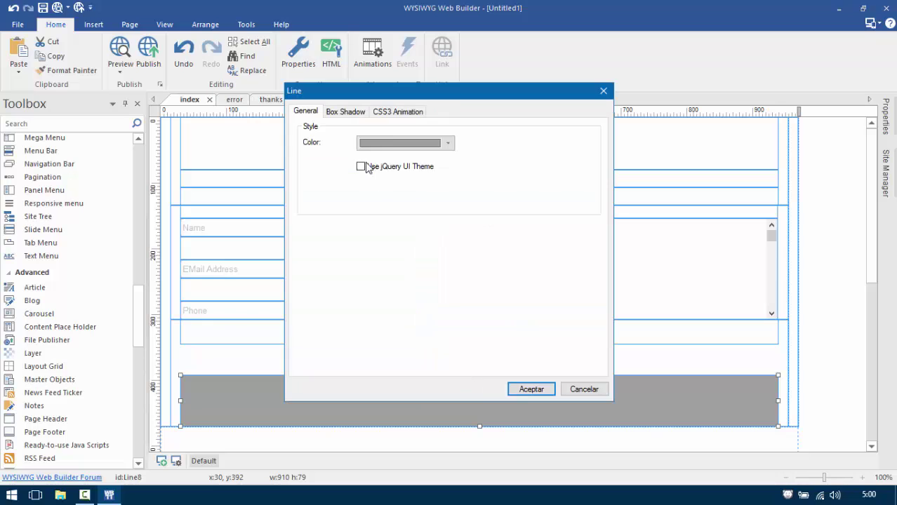
left_click(375, 144)
left_click(365, 260)
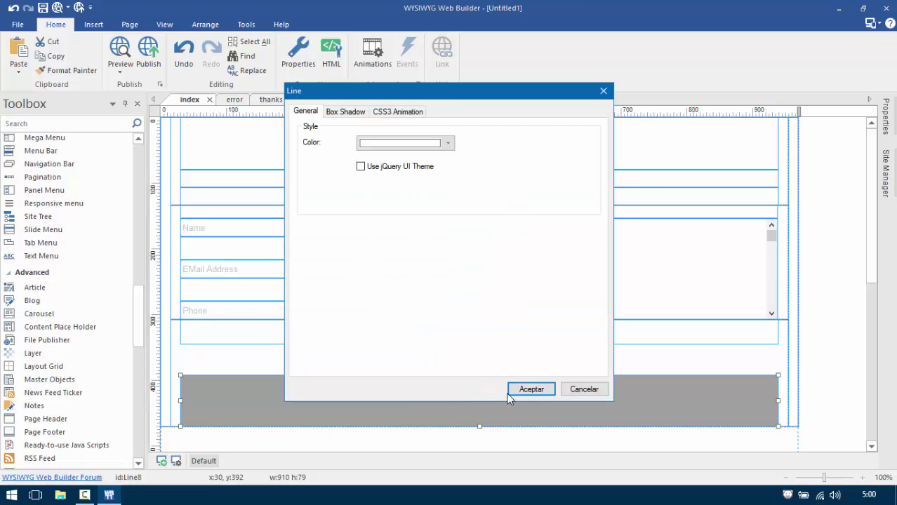
left_click(532, 390)
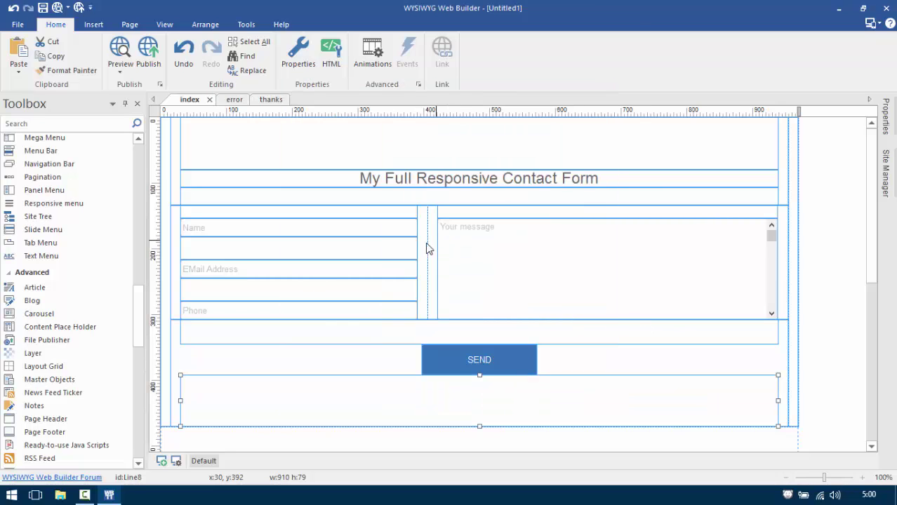
Include min-width in the media queries and add 320 and 480 px breakpoints.
left_click(176, 461)
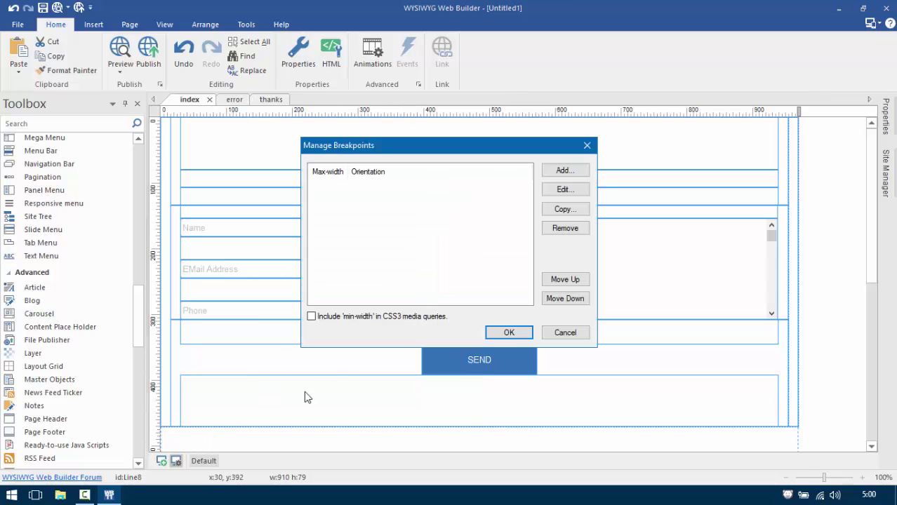
left_click(312, 317)
left_click(566, 172)
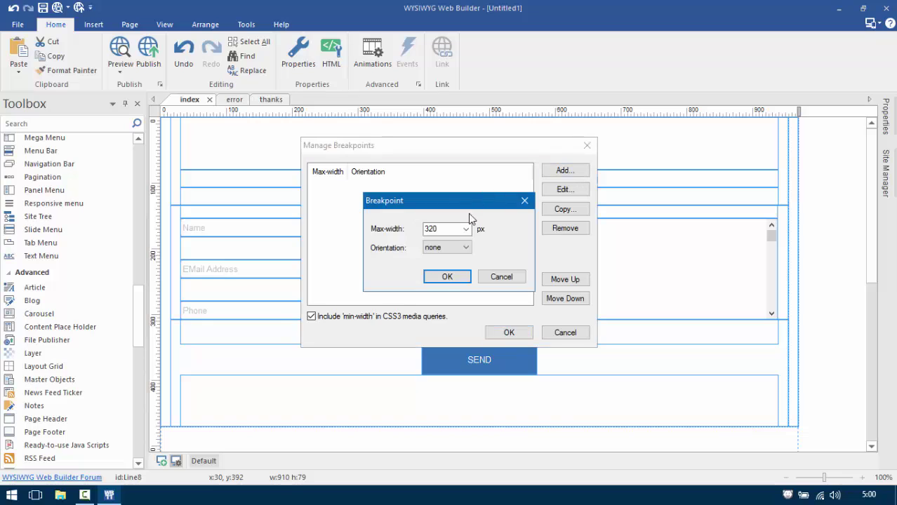
left_click(448, 277)
left_click(564, 190)
left_click(466, 229)
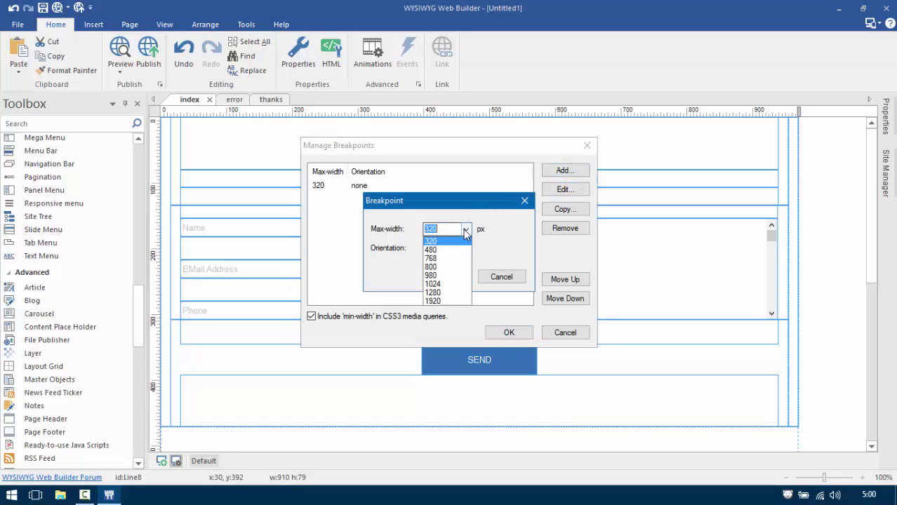
left_click(441, 244)
left_click(447, 278)
Add 768 and 800 px breakpoints and save the breakpoint settings.
left_click(565, 171)
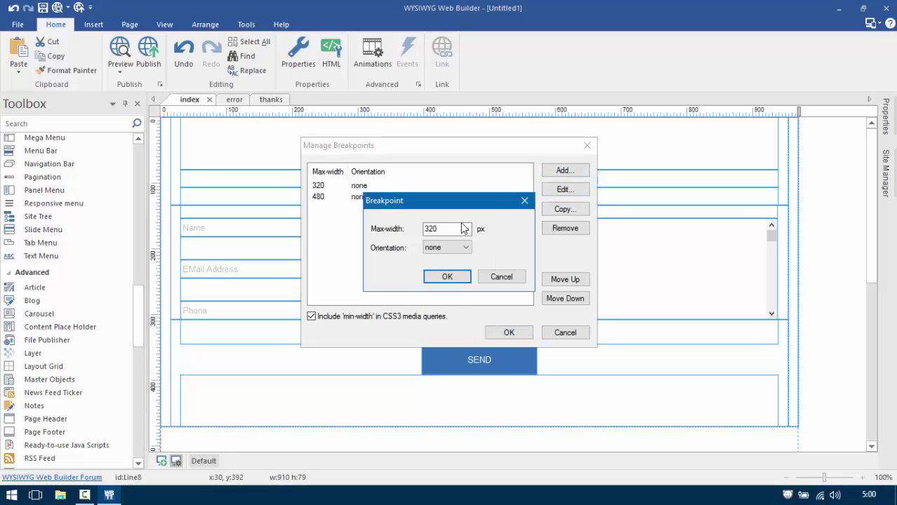
left_click(465, 229)
left_click(436, 258)
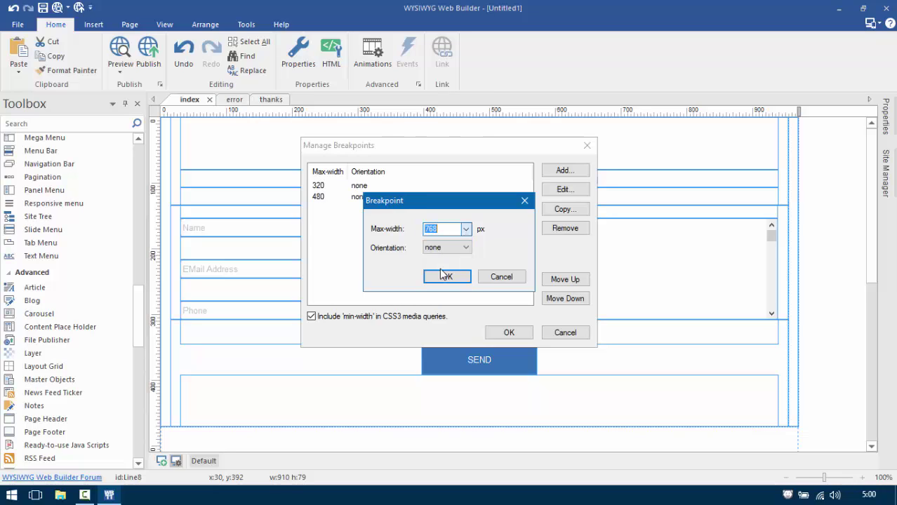
left_click(448, 278)
left_click(565, 171)
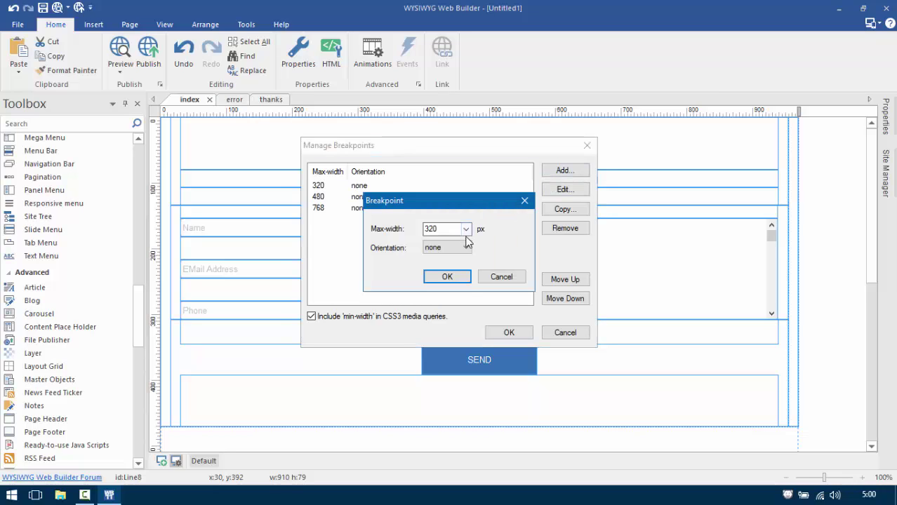
left_click(466, 229)
left_click(441, 268)
left_click(450, 281)
left_click(516, 338)
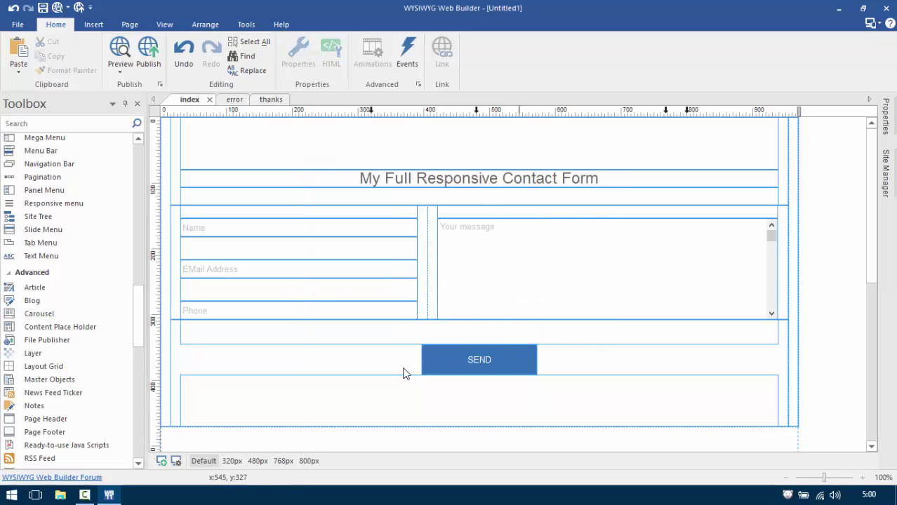
Check the layout at 320, 480, 768 and 800 px, then preview the page in the browser.
left_click(233, 461)
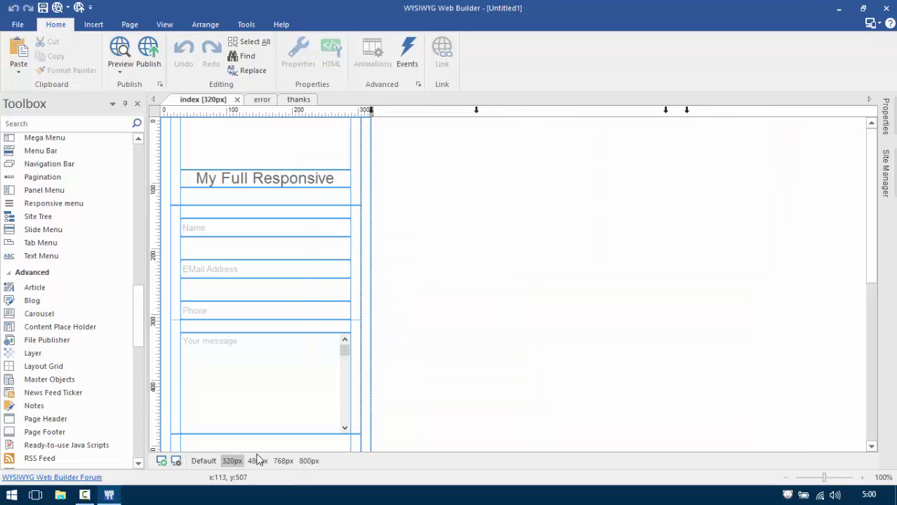
left_click(258, 461)
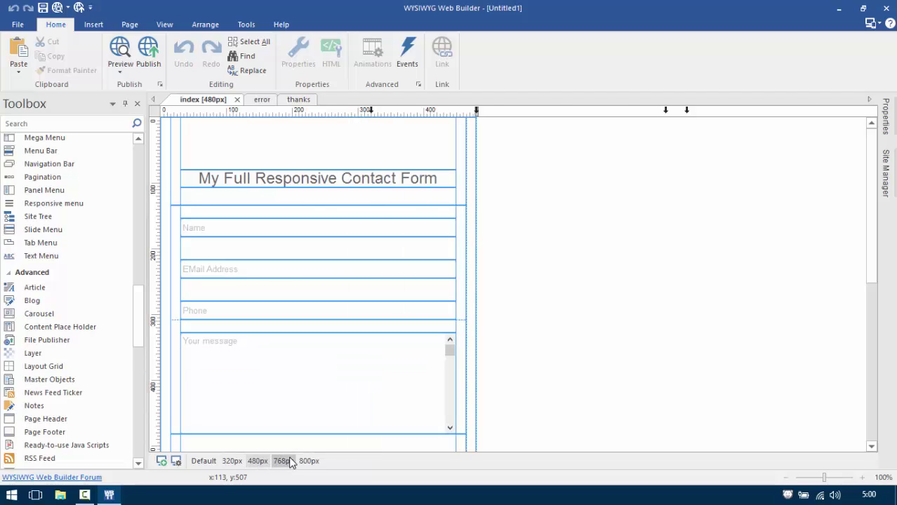
left_click(286, 461)
left_click(308, 461)
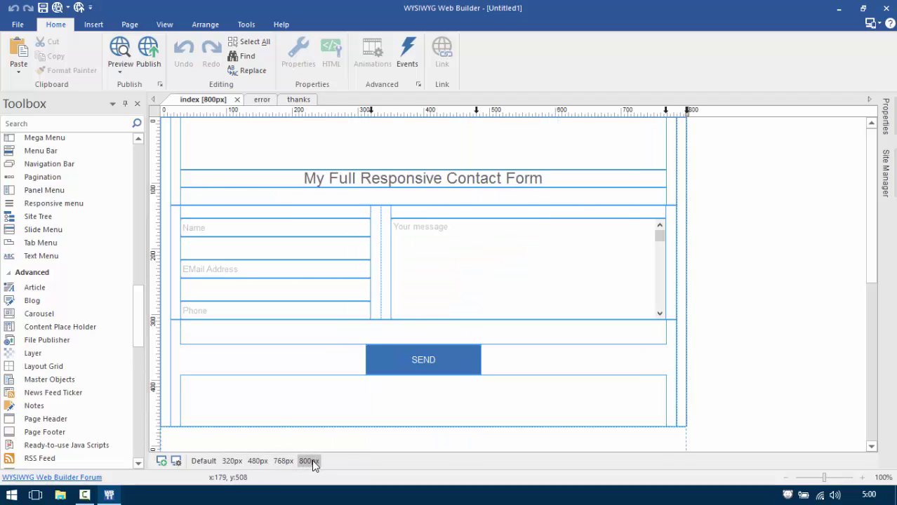
left_click(120, 52)
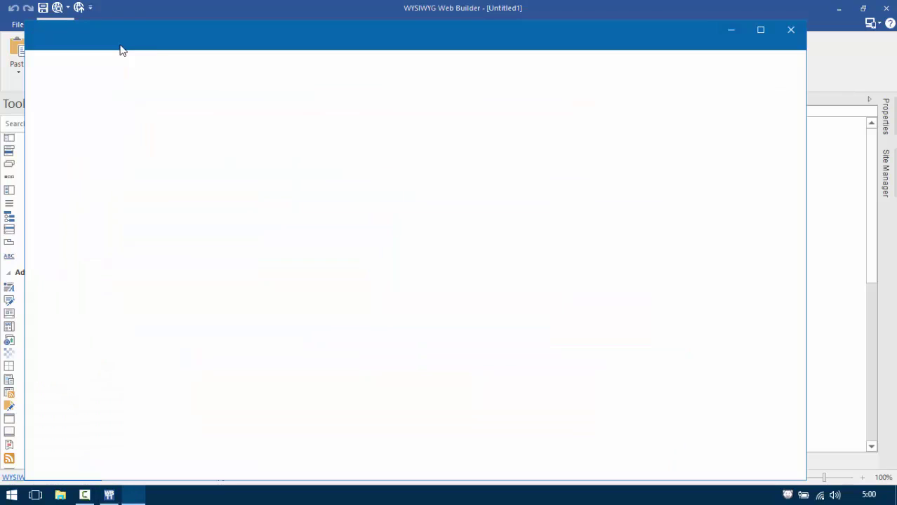